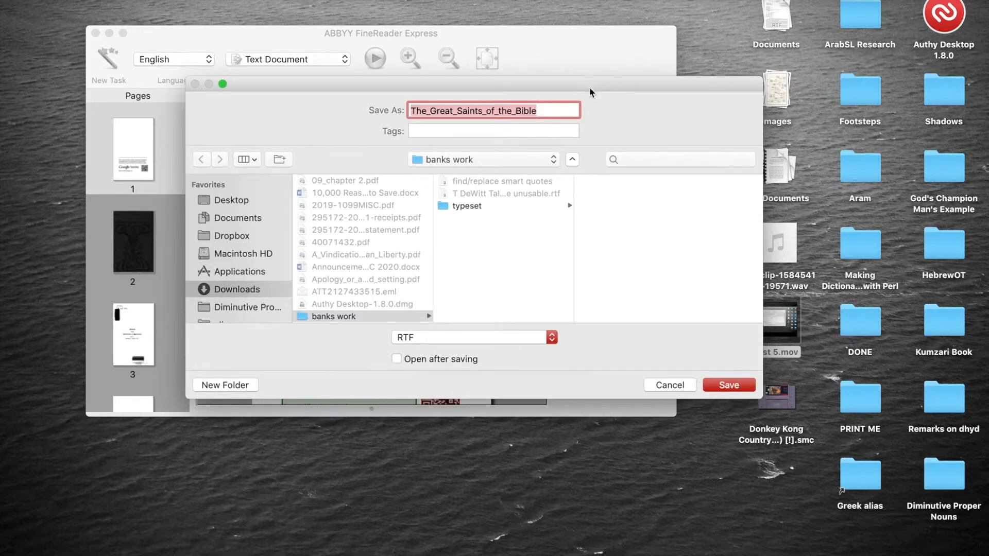
pyautogui.moveTo(589, 87); pyautogui.dragTo(590, 51)
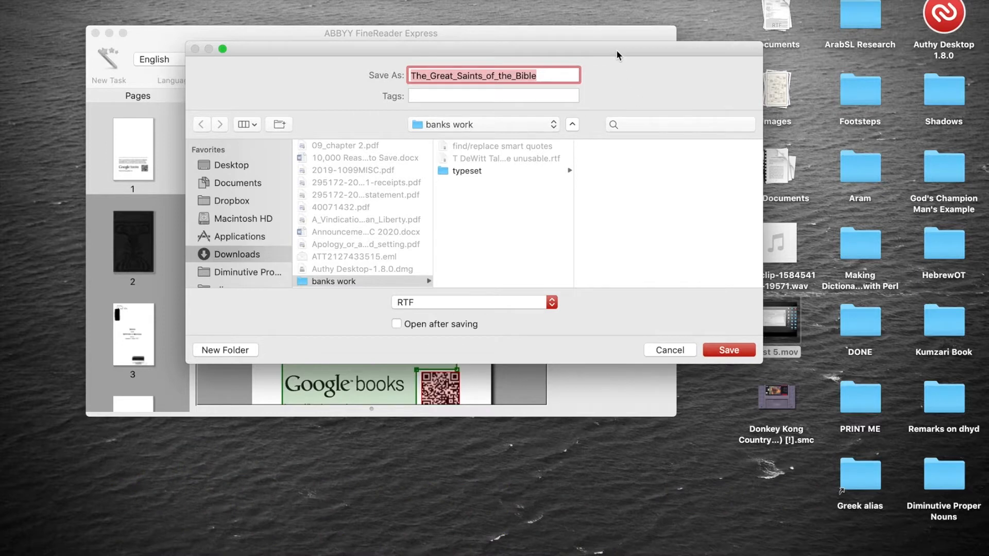
pyautogui.moveTo(617, 51); pyautogui.dragTo(720, 196)
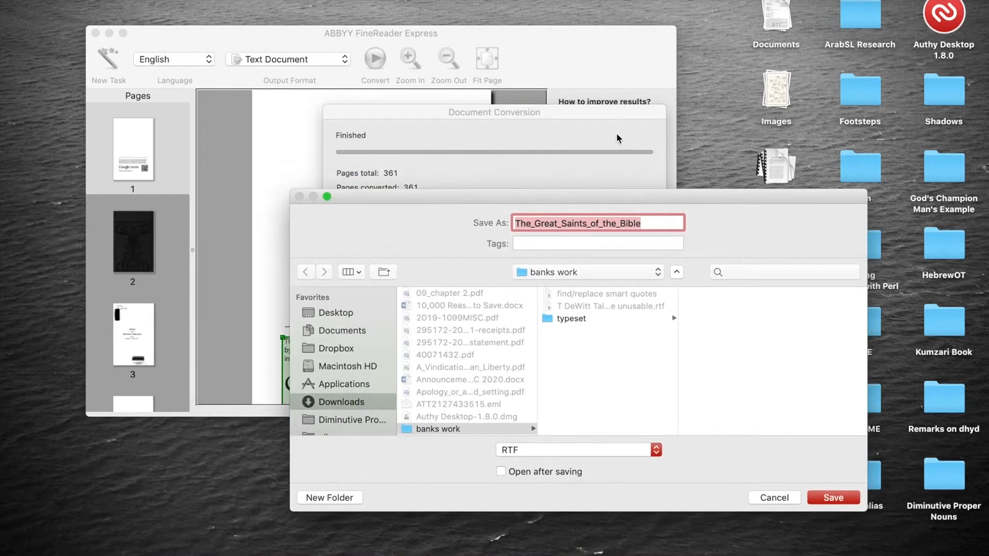
pyautogui.moveTo(600, 110); pyautogui.dragTo(522, 108)
pyautogui.moveTo(526, 196); pyautogui.dragTo(550, 204)
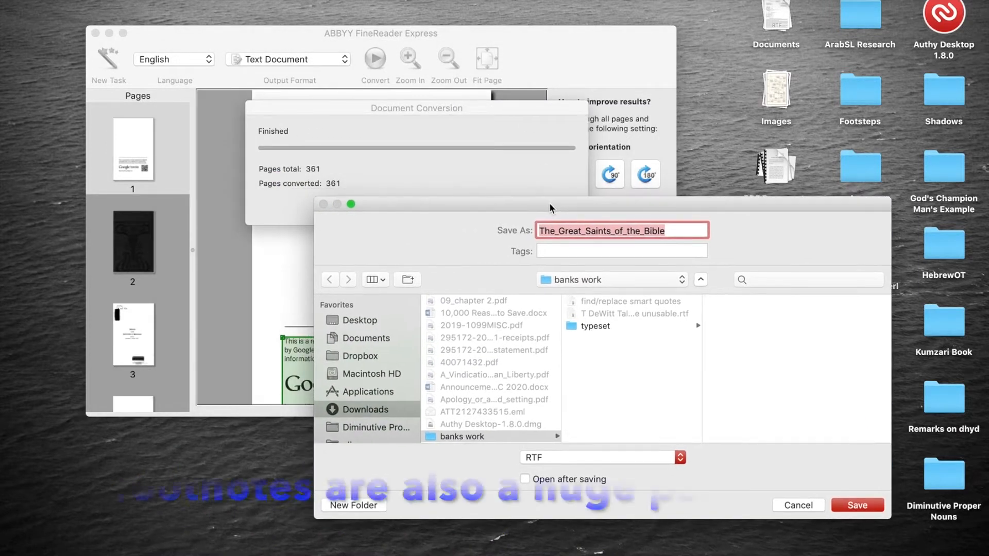
pyautogui.moveTo(537, 52); pyautogui.dragTo(501, 13)
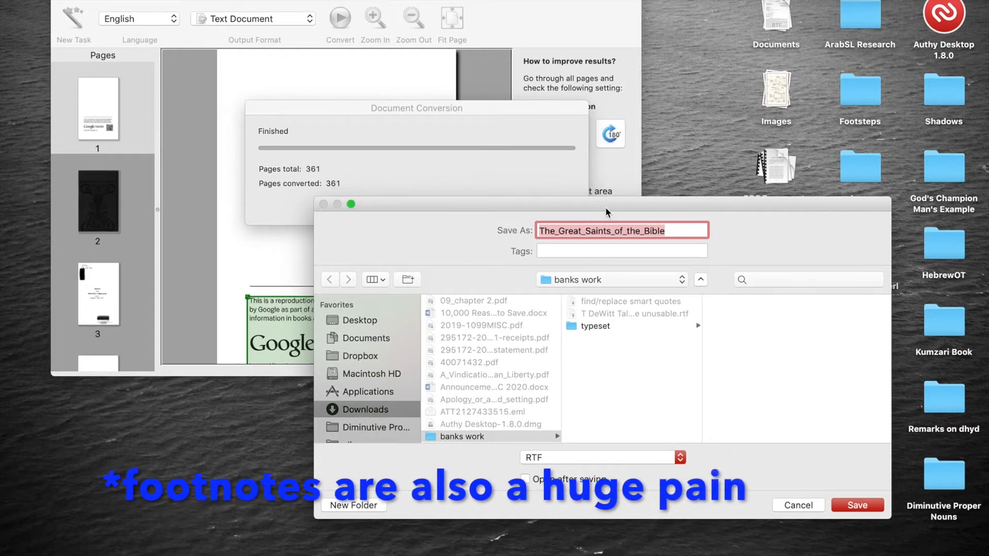
pyautogui.moveTo(605, 208); pyautogui.dragTo(600, 223)
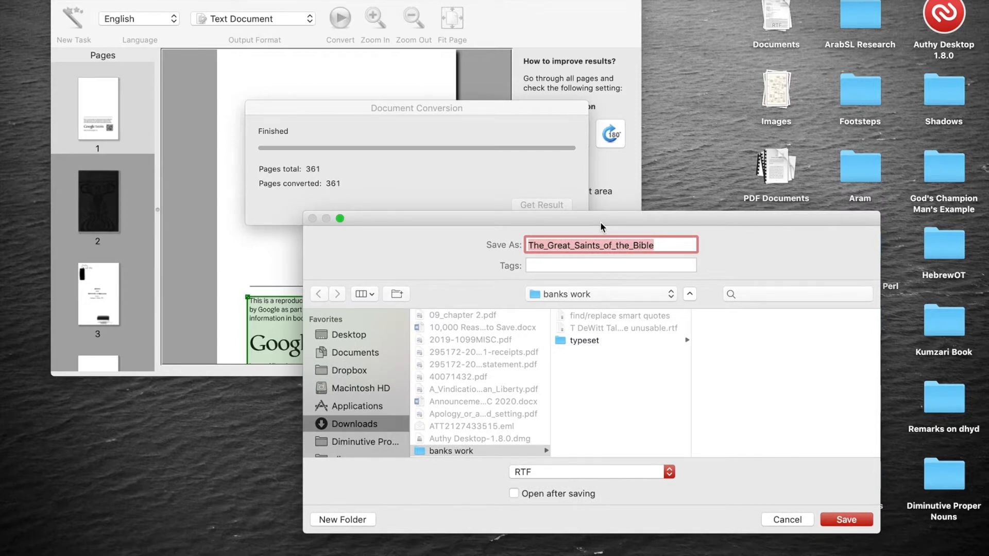
pyautogui.moveTo(601, 222)
pyautogui.mouseDown()
pyautogui.moveTo(601, 211)
pyautogui.moveTo(595, 233)
pyautogui.mouseUp()
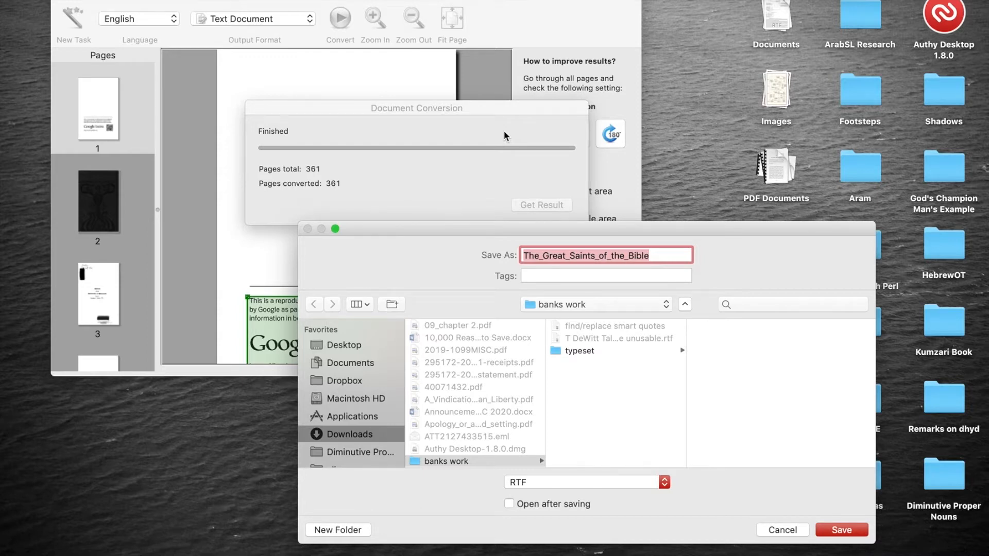
pyautogui.moveTo(496, 110); pyautogui.dragTo(518, 96)
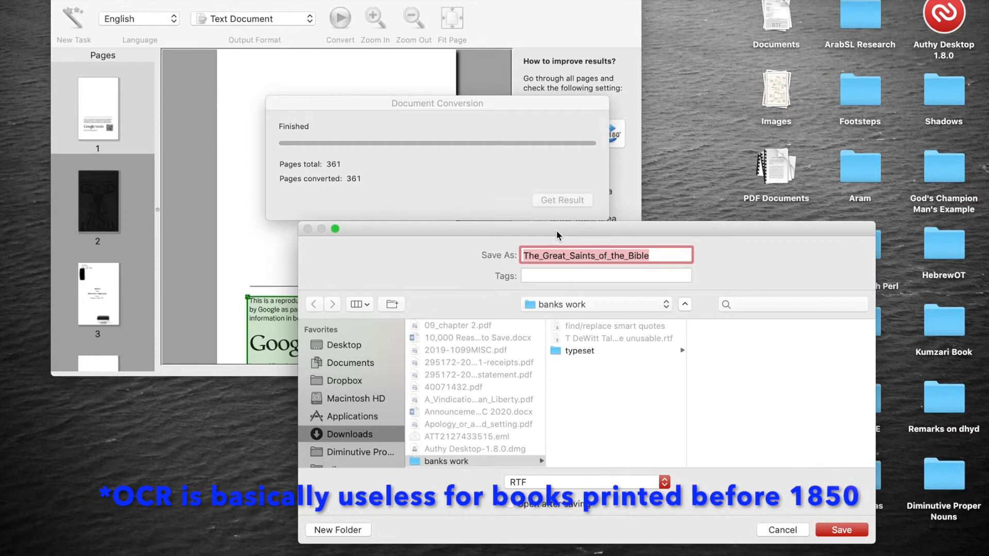
pyautogui.moveTo(556, 230); pyautogui.dragTo(537, 211)
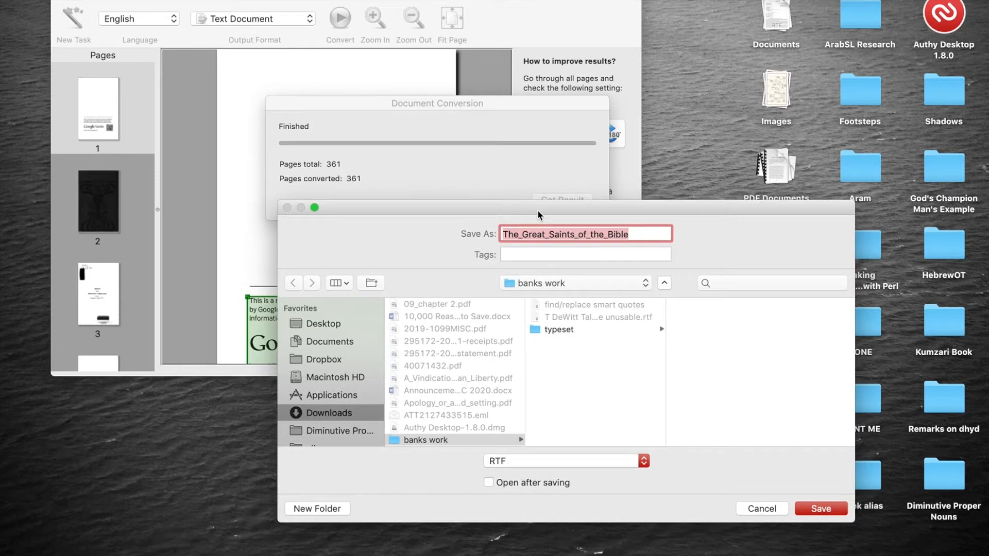
pyautogui.moveTo(538, 210); pyautogui.dragTo(499, 146)
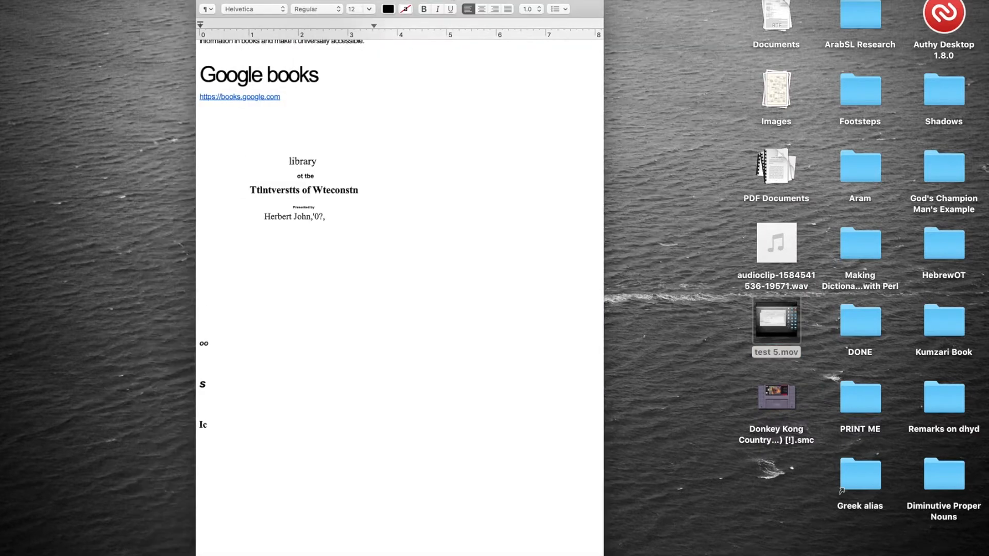
# Step: Try deleting the "Digitized by" line above the book title "The Great Saints of the Bible"
pyautogui.scroll(-3, 419, 218)
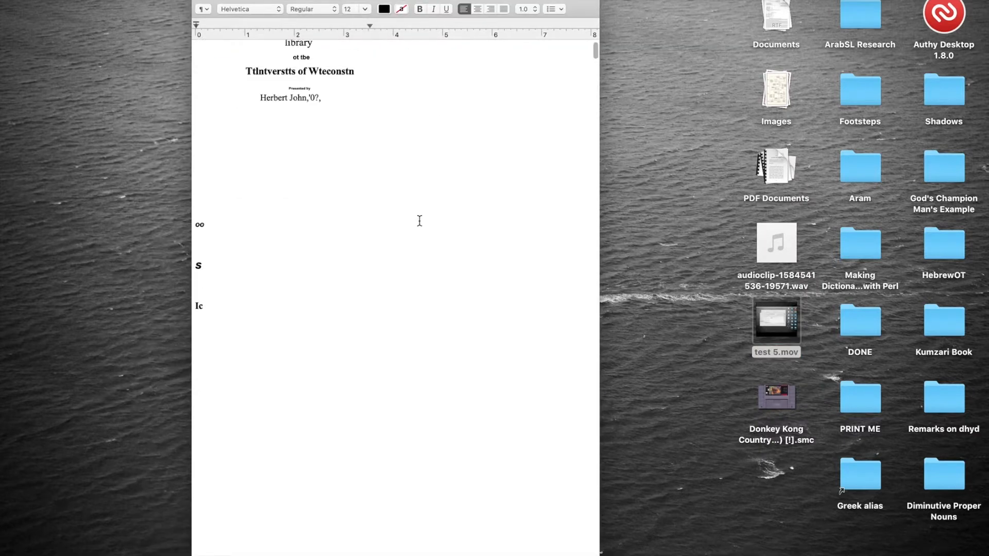
pyautogui.scroll(-5, 419, 220)
pyautogui.scroll(8, 420, 221)
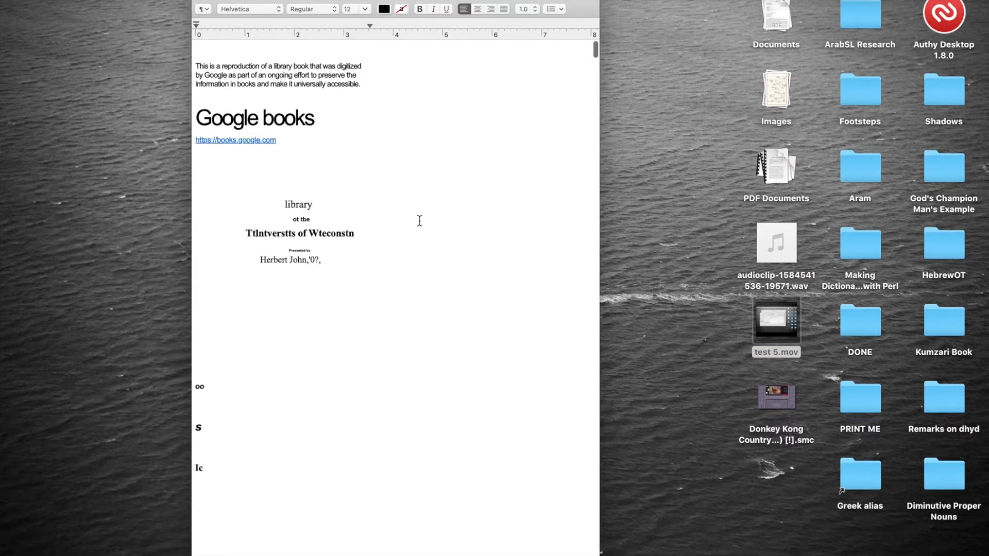
pyautogui.scroll(-10, 420, 220)
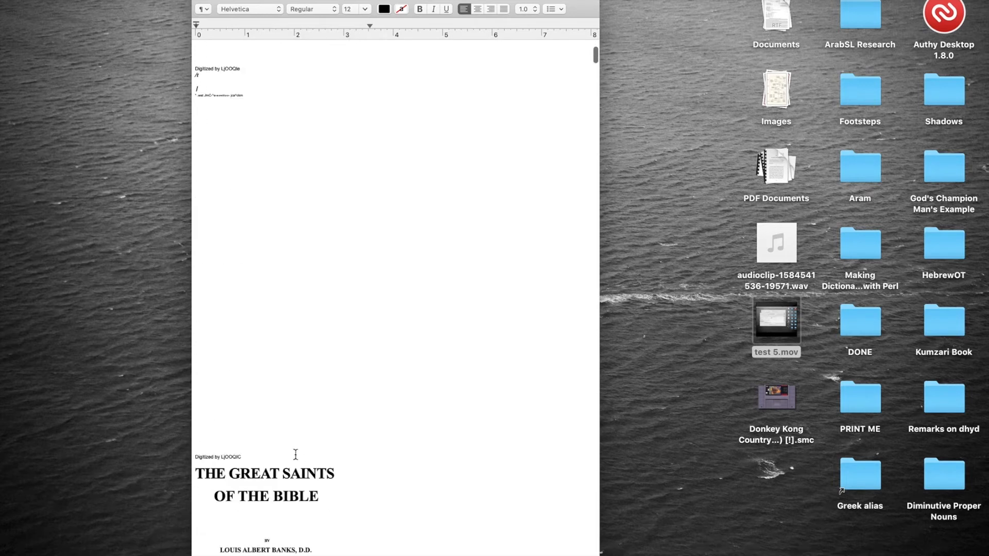
pyautogui.click(226, 476)
pyautogui.press('BackSpace')
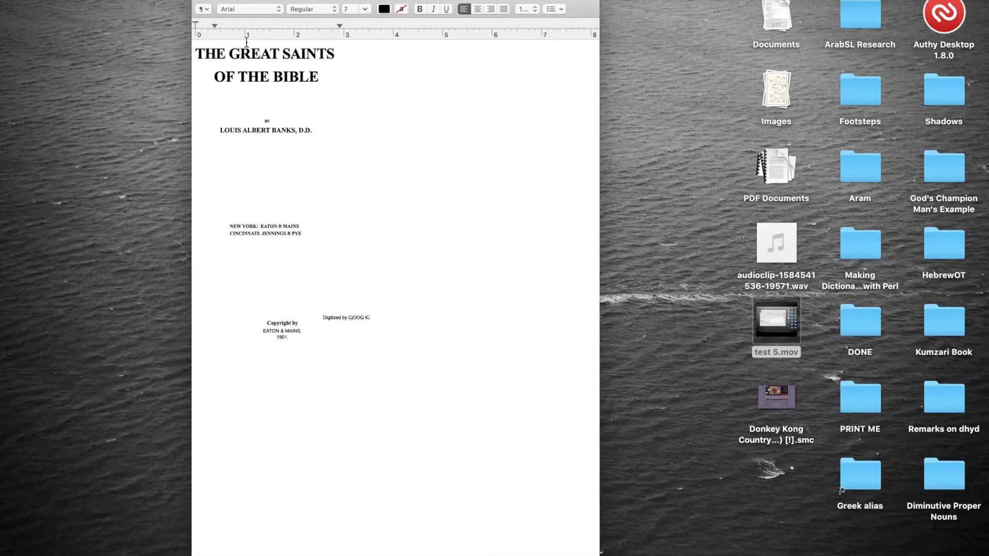
pyautogui.press('super+z')
pyautogui.click(264, 41)
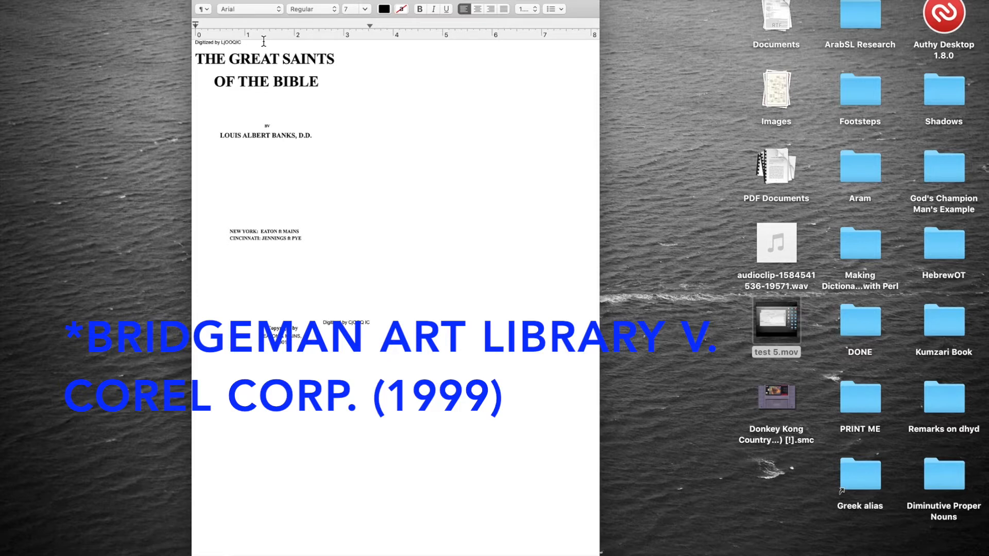
# Step: Replace all double spaces in the document with single spaces, repeating the replacement until none are left
pyautogui.scroll(-3, 302, 82)
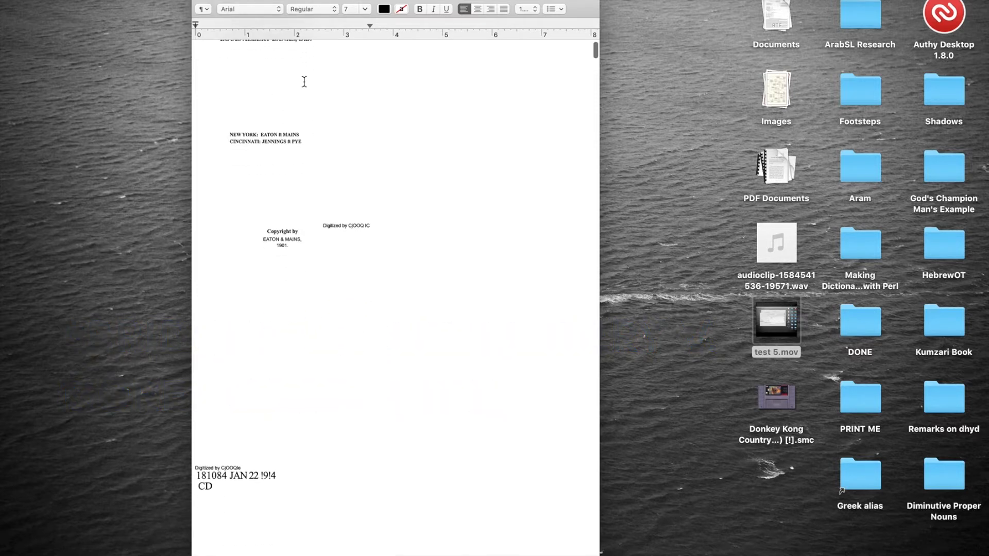
pyautogui.scroll(1, 304, 82)
pyautogui.scroll(-10, 304, 81)
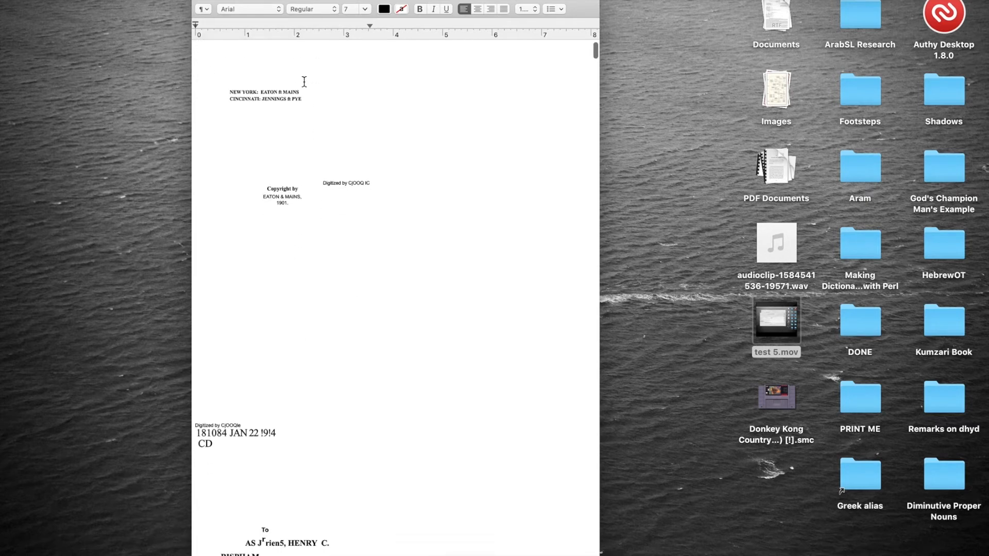
pyautogui.scroll(10, 327, 194)
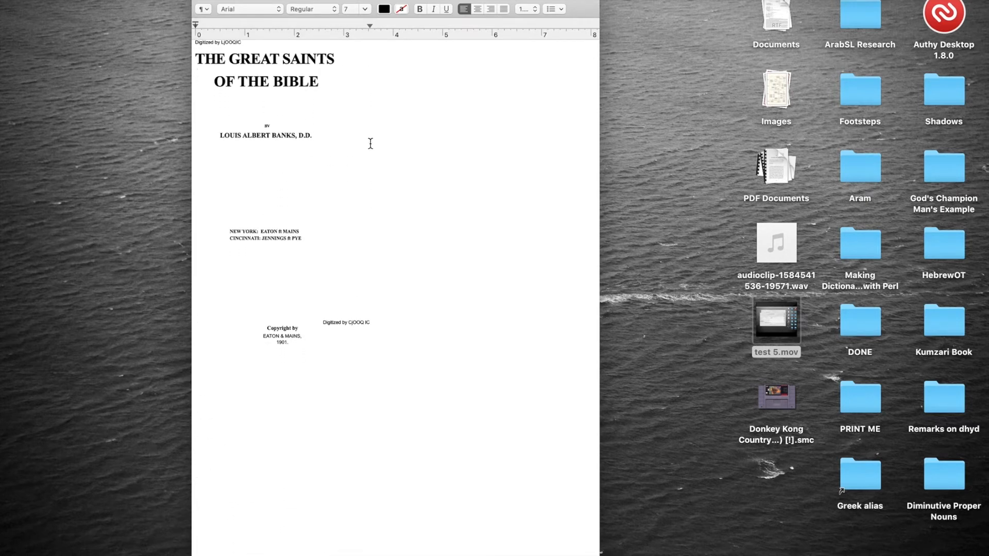
pyautogui.press('super+f')
pyautogui.click(557, 50)
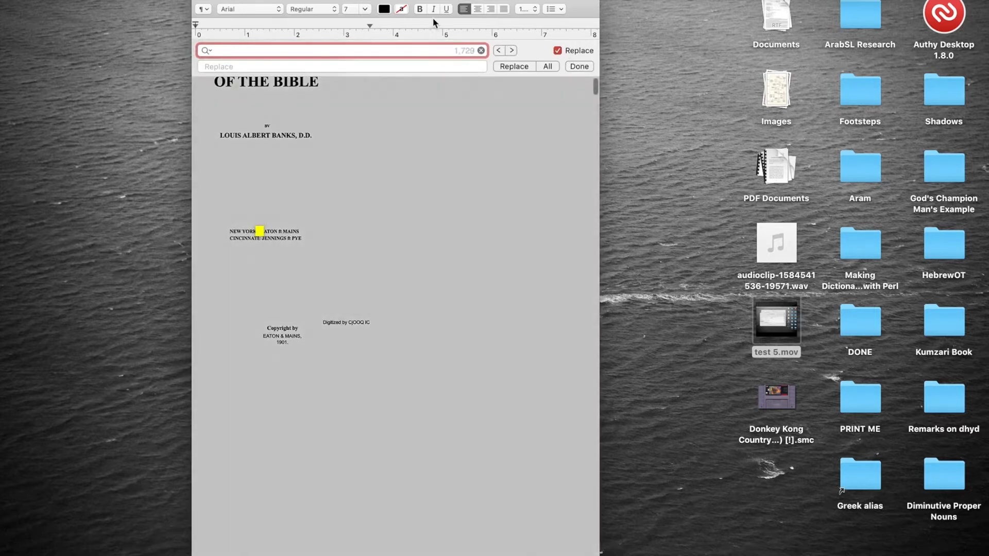
pyautogui.press('Tab')
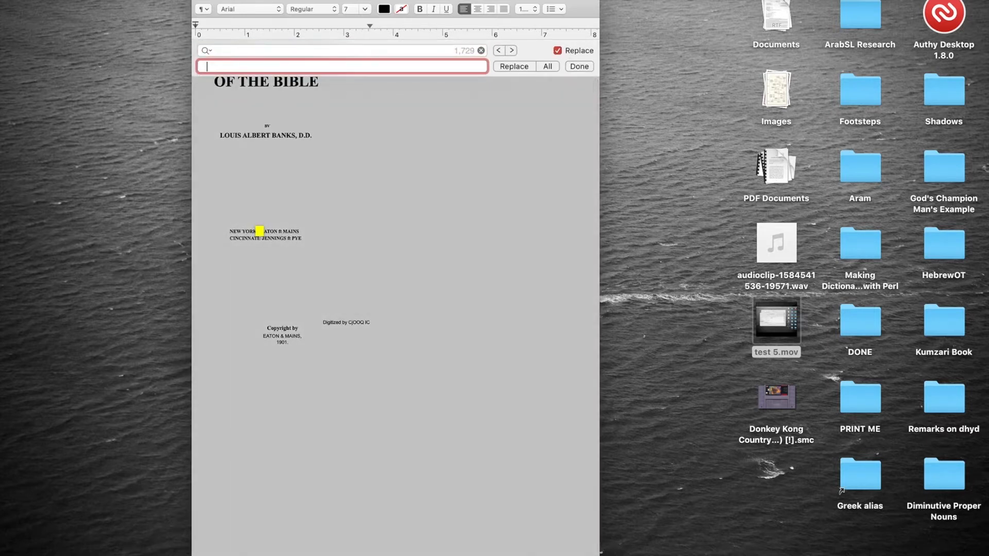
pyautogui.click(547, 67)
pyautogui.click(547, 66)
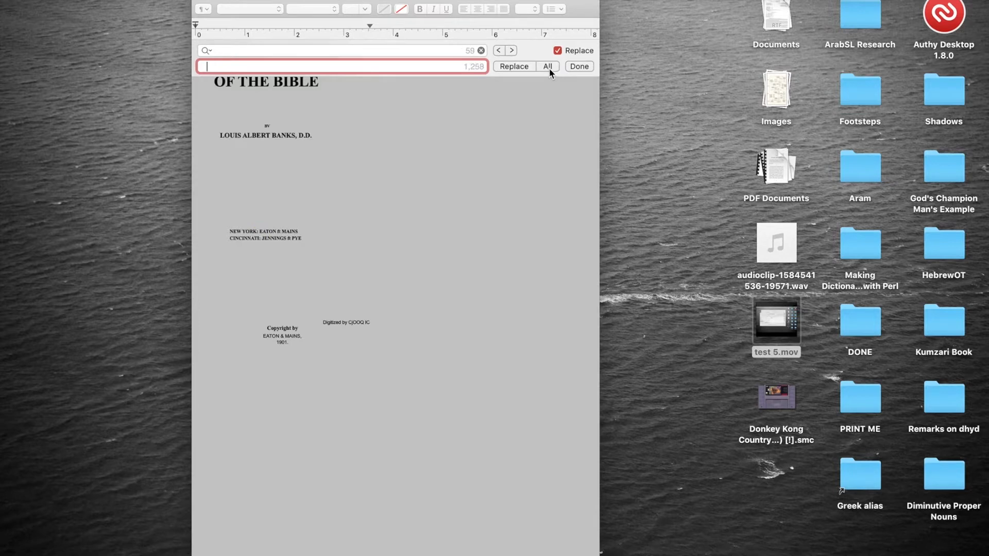
pyautogui.click(549, 71)
pyautogui.click(549, 71)
pyautogui.click(547, 67)
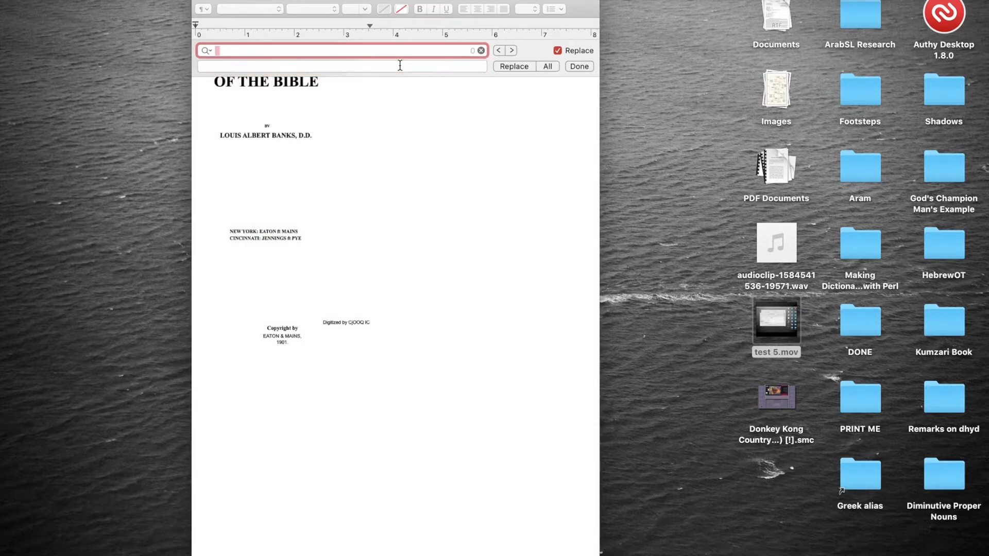
# Step: Remove the space before every question mark and exclamation mark with Find and Replace
pyautogui.write('!')
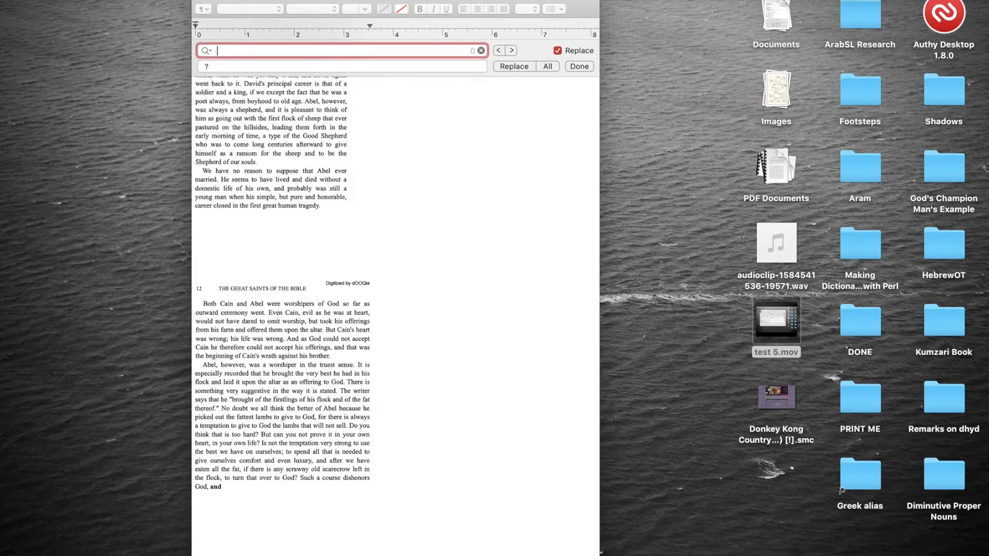
pyautogui.press('Tab')
pyautogui.write('!')
pyautogui.click(549, 66)
# Step: Remove the space before every semicolon and colon throughout the document with Find and Replace
pyautogui.write(';')
pyautogui.press('Tab')
pyautogui.write(';')
pyautogui.click(539, 66)
pyautogui.write(':')
pyautogui.press('Tab')
pyautogui.write(':')
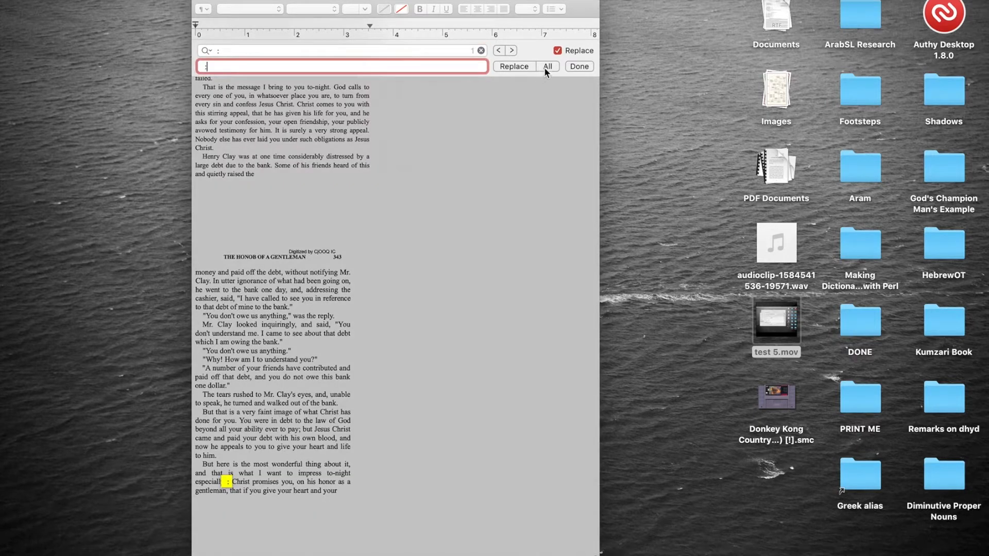
pyautogui.click(547, 67)
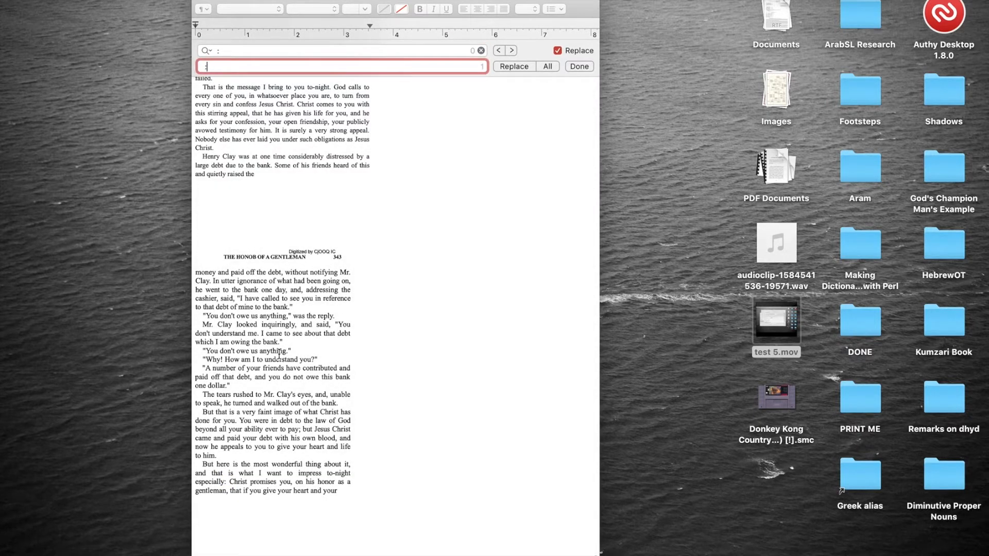
# Step: Insert a space before the colon after "especially" near the end of page 343, and remove it again
pyautogui.scroll(5, 218, 483)
pyautogui.hscroll(-2, 218, 483)
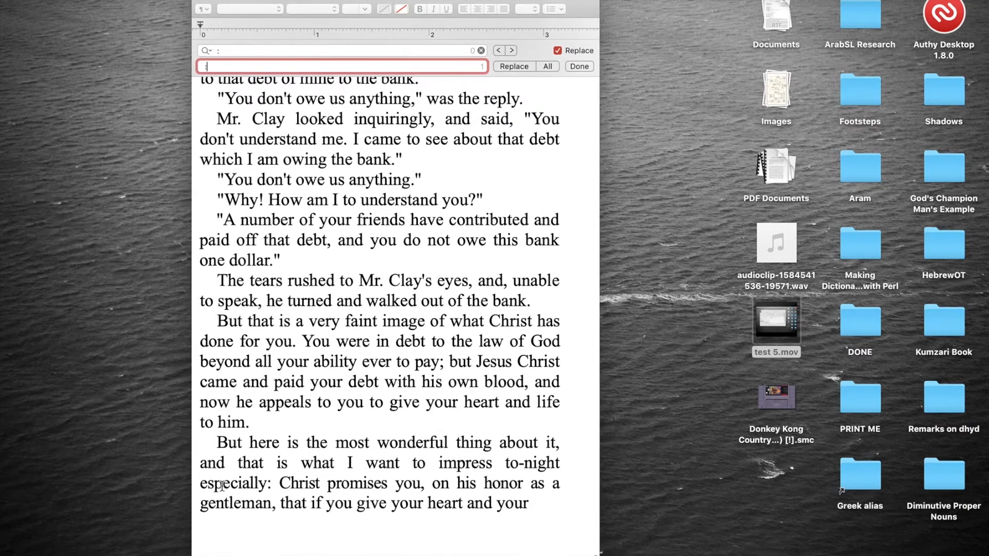
pyautogui.click(268, 485)
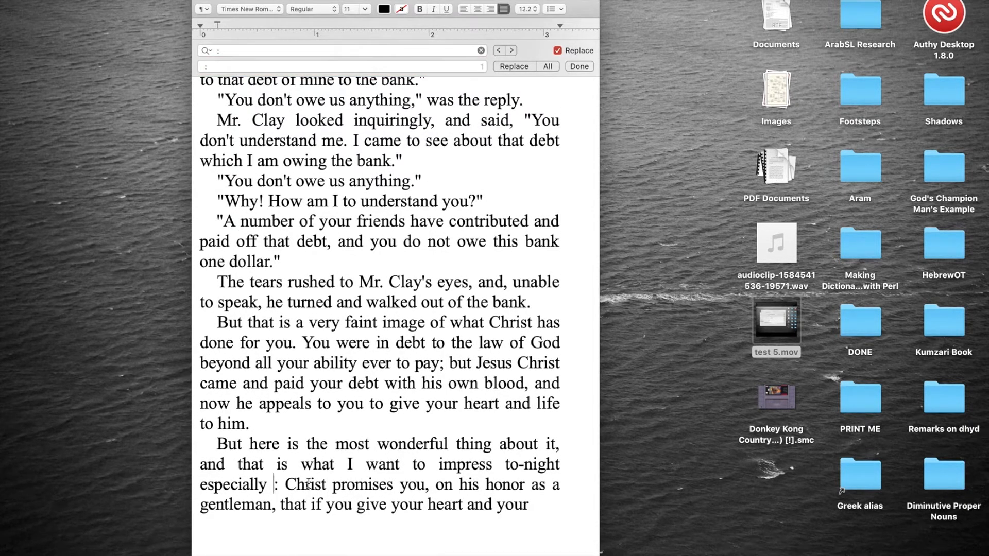
pyautogui.press('BackSpace')
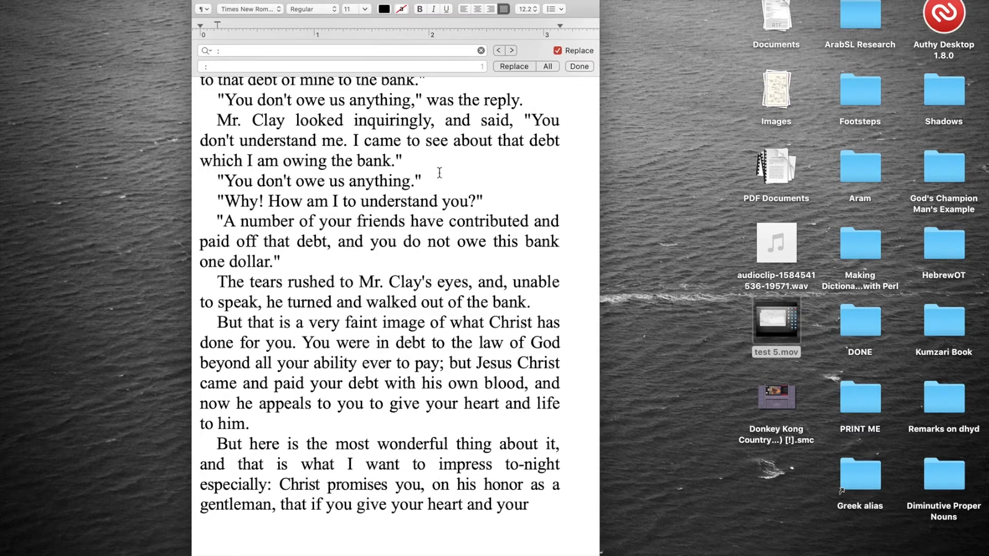
# Step: Copy the "Digitized by CjOOQ IC" line above the page 343 header and delete it from the text
pyautogui.scroll(-3, 440, 172)
pyautogui.scroll(3, 439, 172)
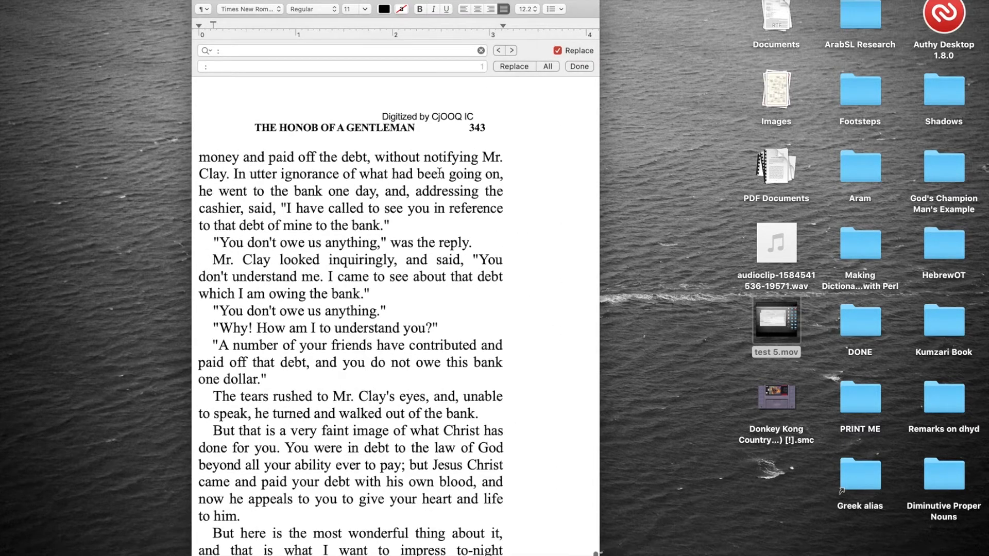
pyautogui.scroll(5, 453, 124)
pyautogui.scroll(-1, 454, 125)
pyautogui.tripleClick(442, 203)
pyautogui.press('super+c')
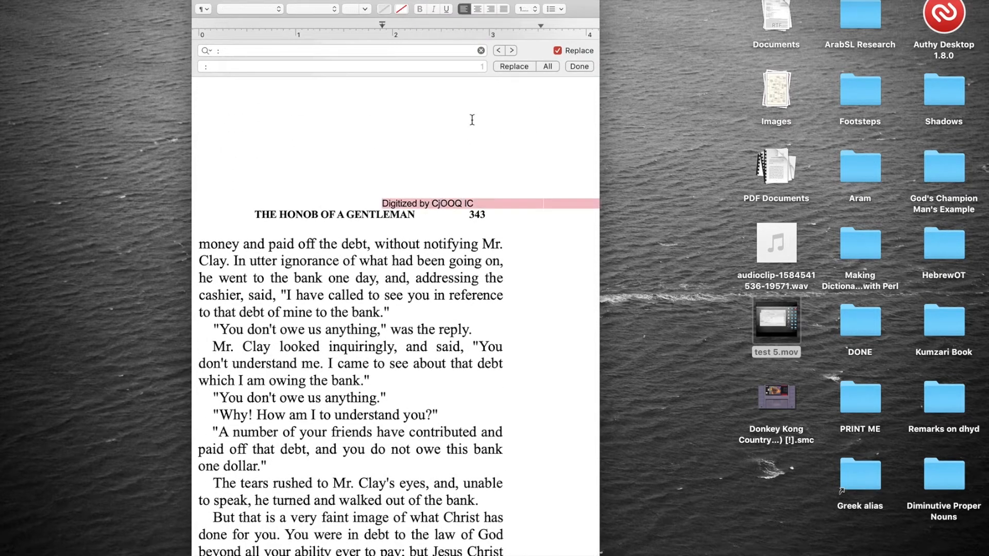
pyautogui.press('BackSpace')
# Step: Replace every remaining "Digitized by CjOOQ IC" line in the document with nothing
pyautogui.press('super+f')
pyautogui.press('super+v')
pyautogui.press('Tab')
pyautogui.press('BackSpace')
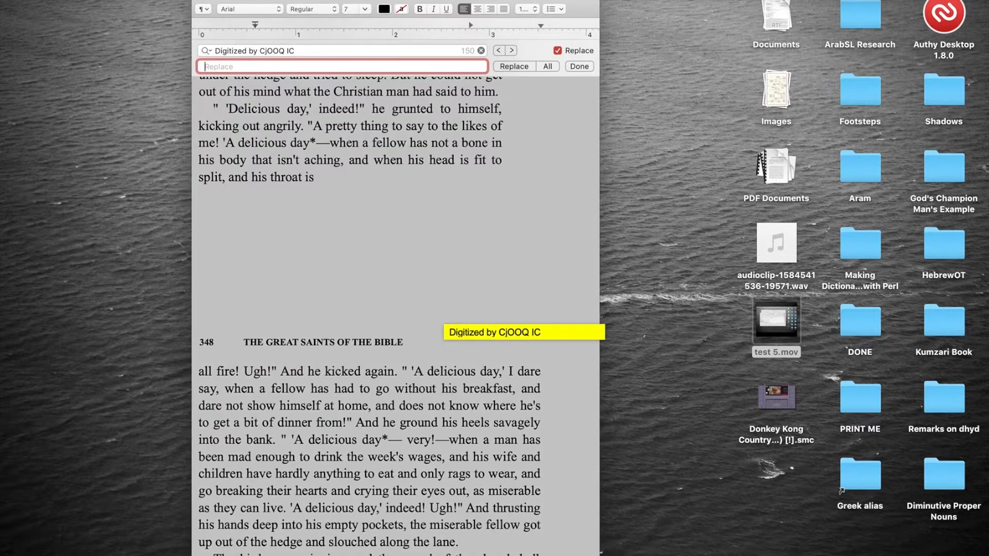
pyautogui.click(548, 66)
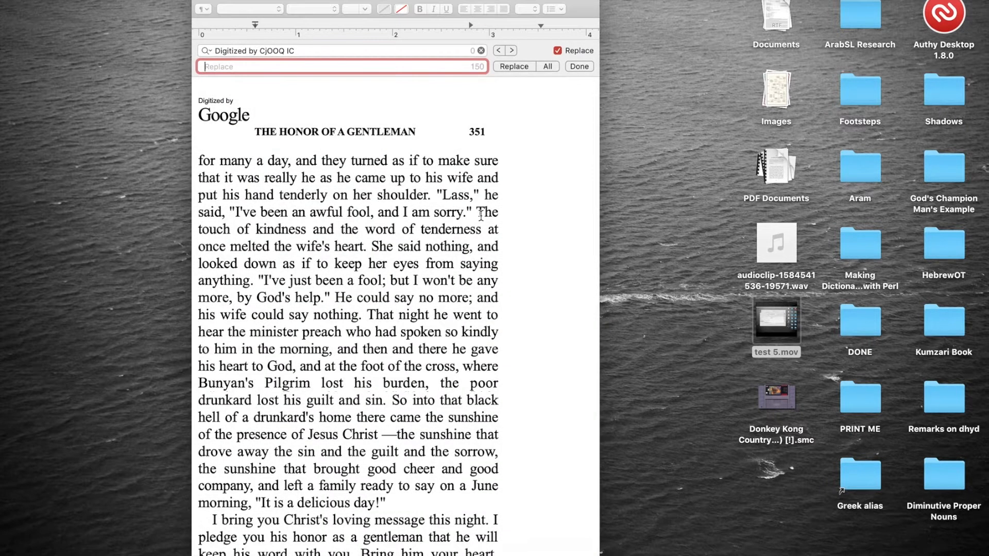
# Step: Delete the "Google" line above the page 351 header and replace all other "Google" lines with nothing
pyautogui.scroll(5, 453, 229)
pyautogui.tripleClick(238, 322)
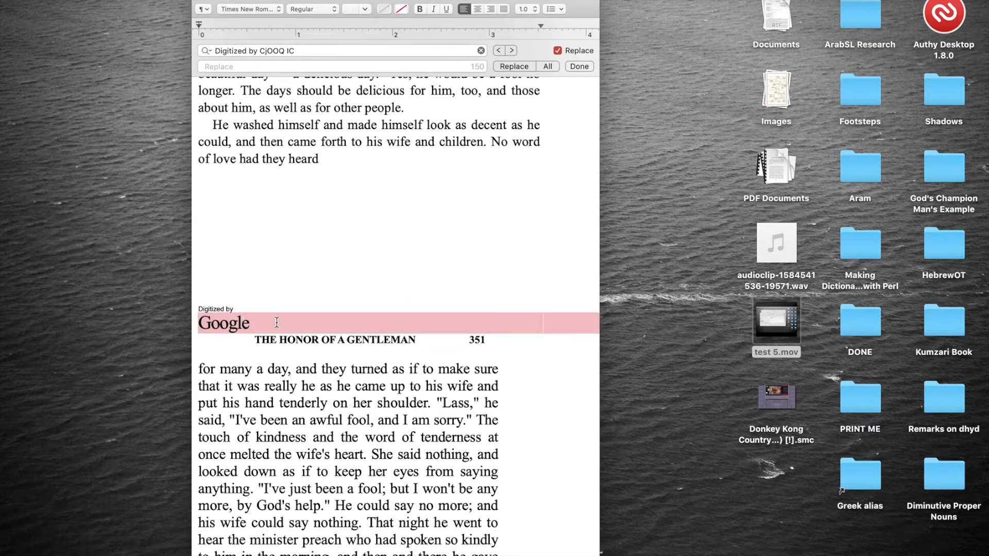
pyautogui.press('BackSpace')
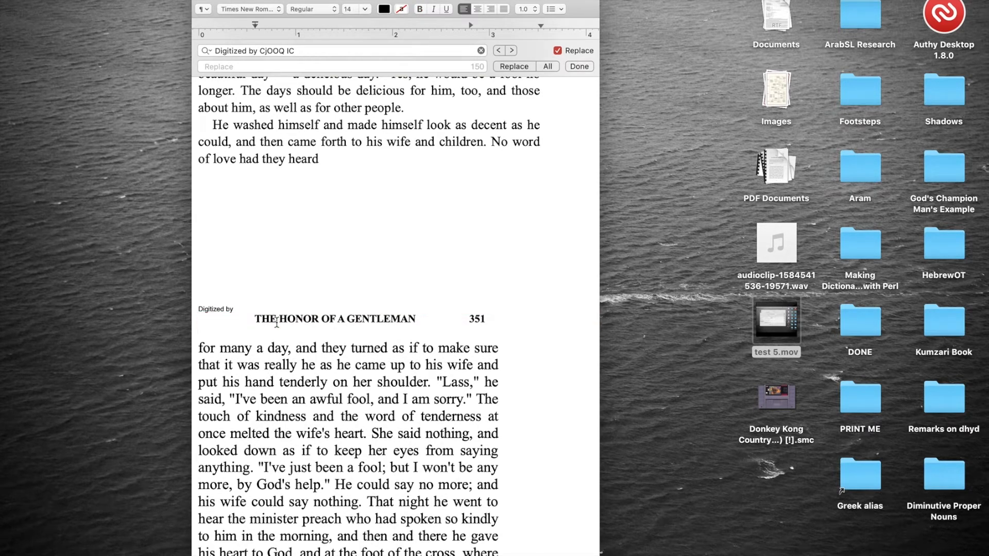
pyautogui.press('super+f')
pyautogui.press('BackSpace')
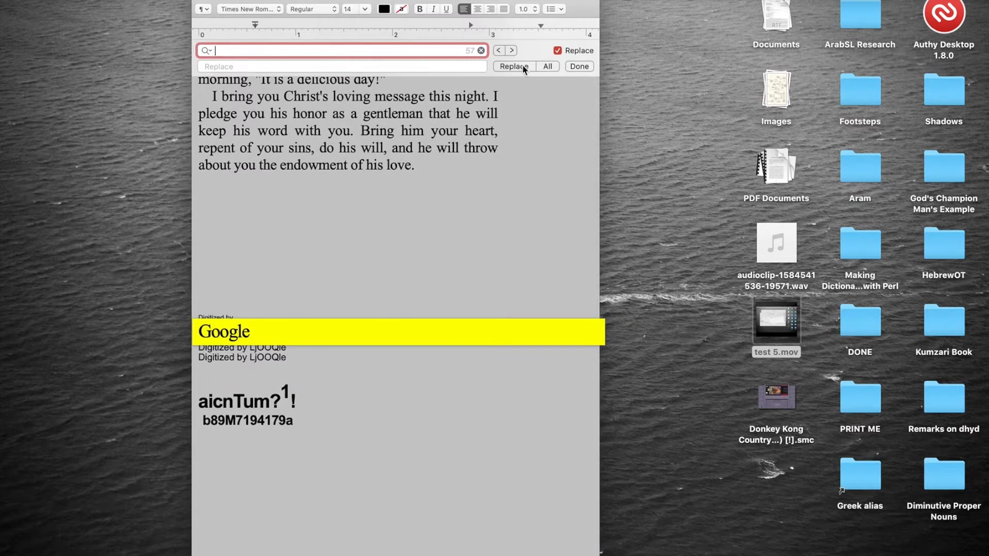
pyautogui.click(554, 69)
# Step: Cut the "Digitized by dOOQle" line from the text and replace all other occurrences of it with nothing
pyautogui.tripleClick(271, 385)
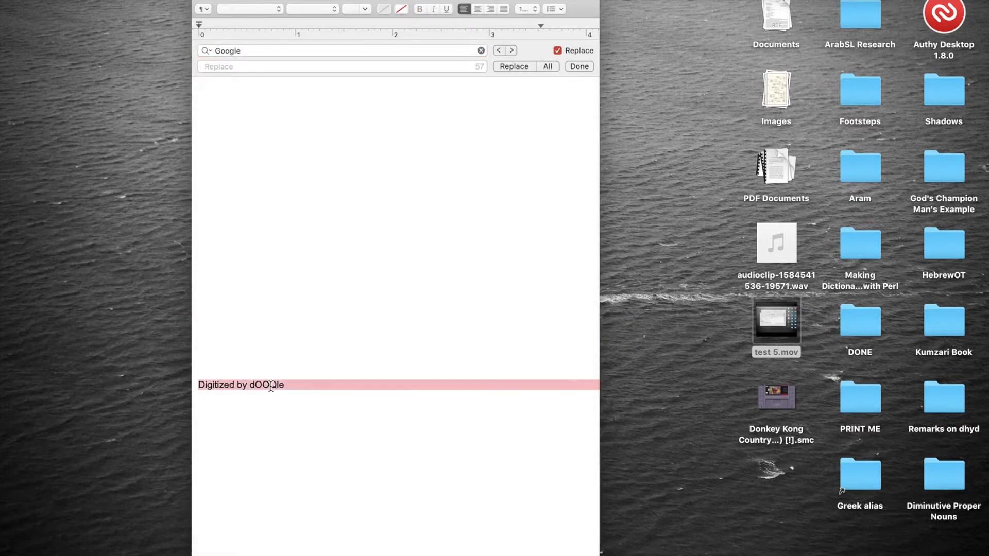
pyautogui.press('super+x')
pyautogui.press('super+f')
pyautogui.press('super+v')
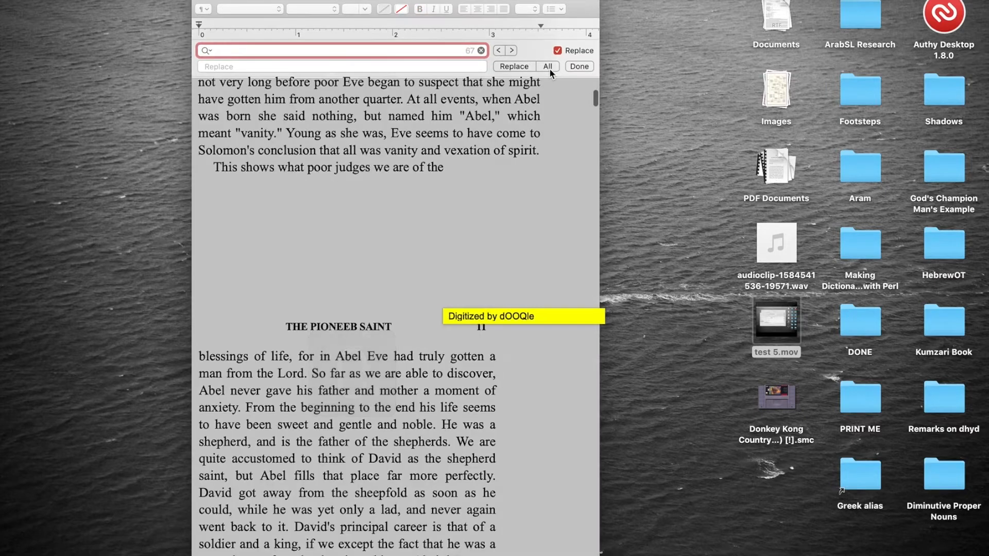
pyautogui.click(548, 67)
# Step: Search for "Digitized" and remove the "Digitized by GoOgk" line above the page 29 header, using it as the new search text
pyautogui.scroll(-15, 364, 254)
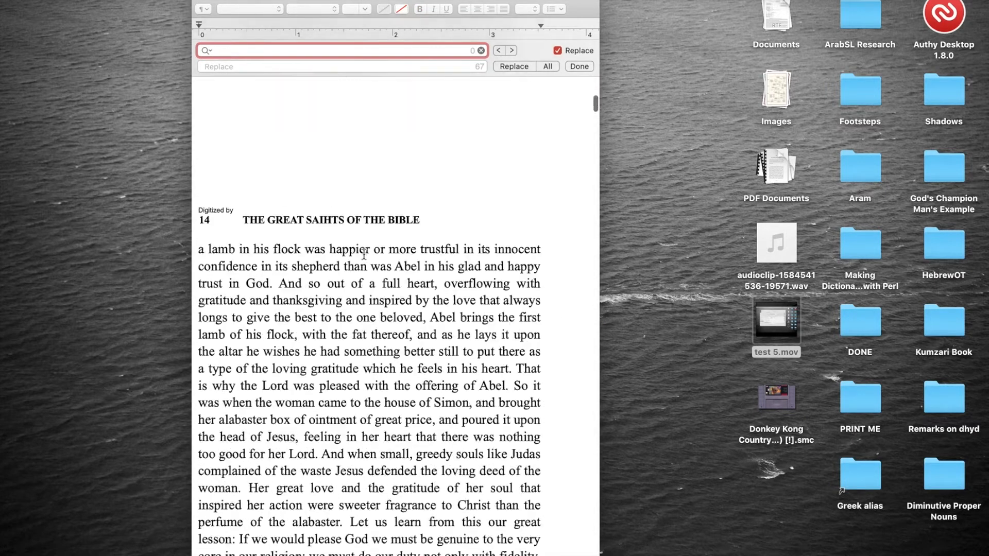
pyautogui.scroll(-10, 364, 237)
pyautogui.scroll(-10, 364, 216)
pyautogui.write('Digitized')
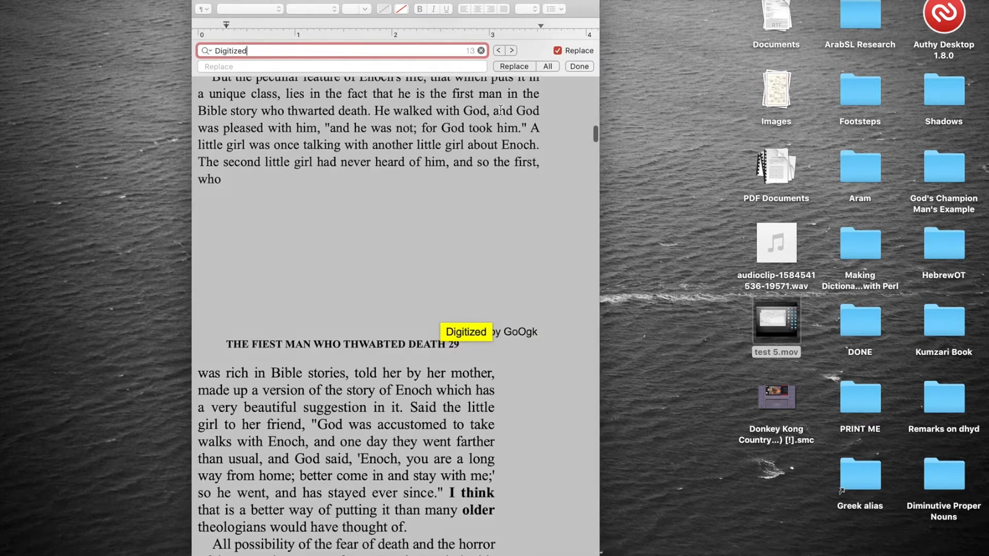
pyautogui.tripleClick(488, 330)
pyautogui.press('BackSpace')
pyautogui.press('super+v')
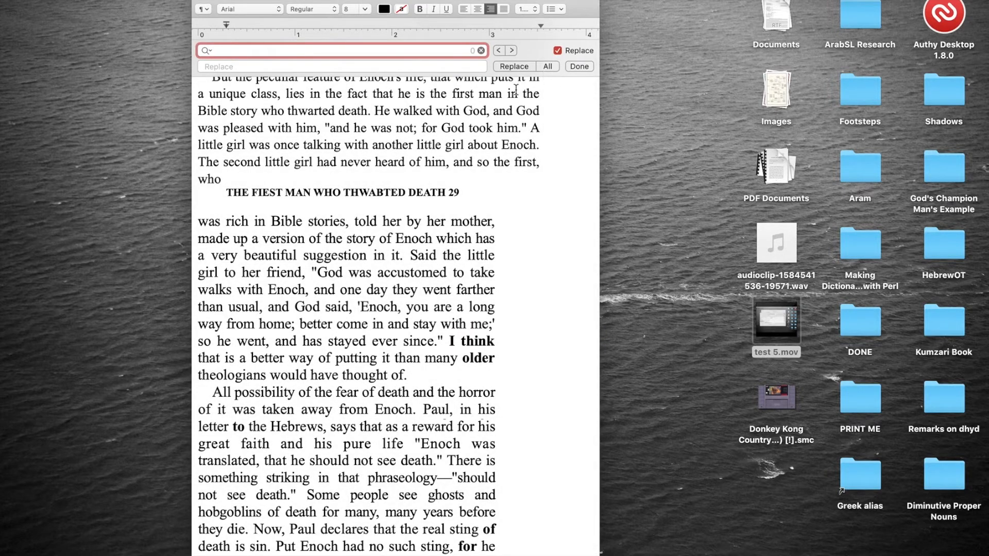
# Step: Search for "Digitized" again and cut the "Digitized by CjOOQ U2" line above the page 281 header, using it as the new search text
pyautogui.press('super+a')
pyautogui.write('Digitized')
pyautogui.tripleClick(433, 188)
pyautogui.press('super+x')
pyautogui.press('super+f')
pyautogui.press('super+v')
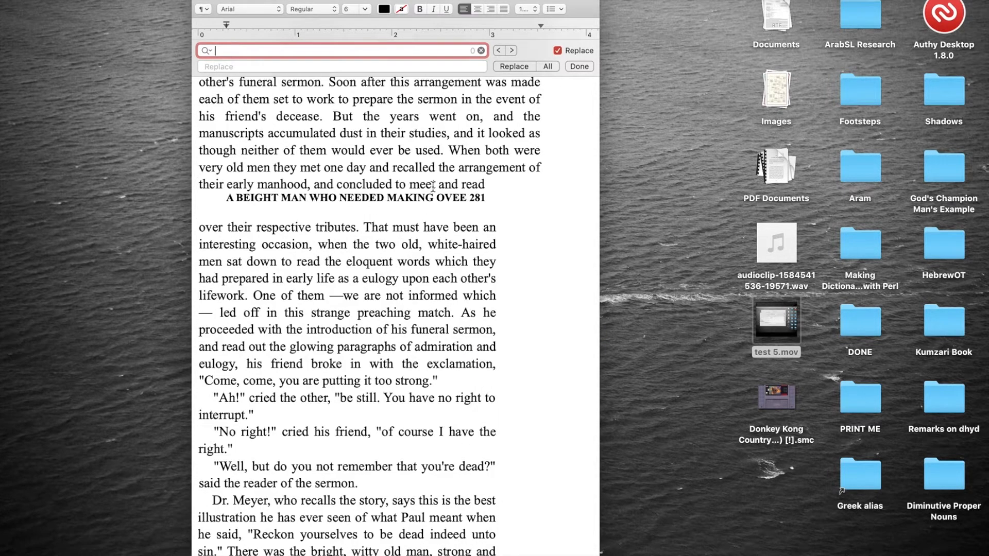
# Step: Find the remaining "Digitized" text and remove the "Digitized by LjOOQle" lines at the end of the document
pyautogui.press('super+a')
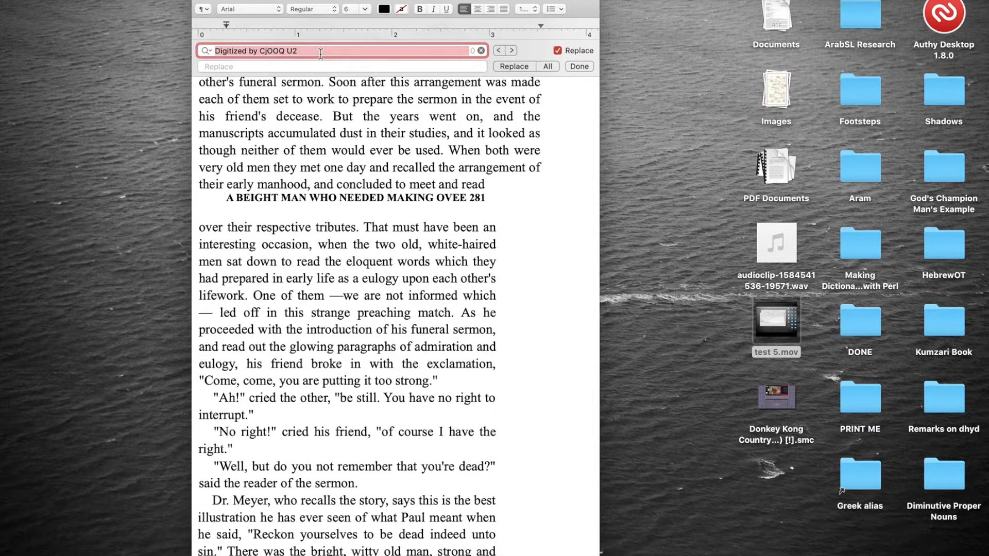
pyautogui.write('Digitized')
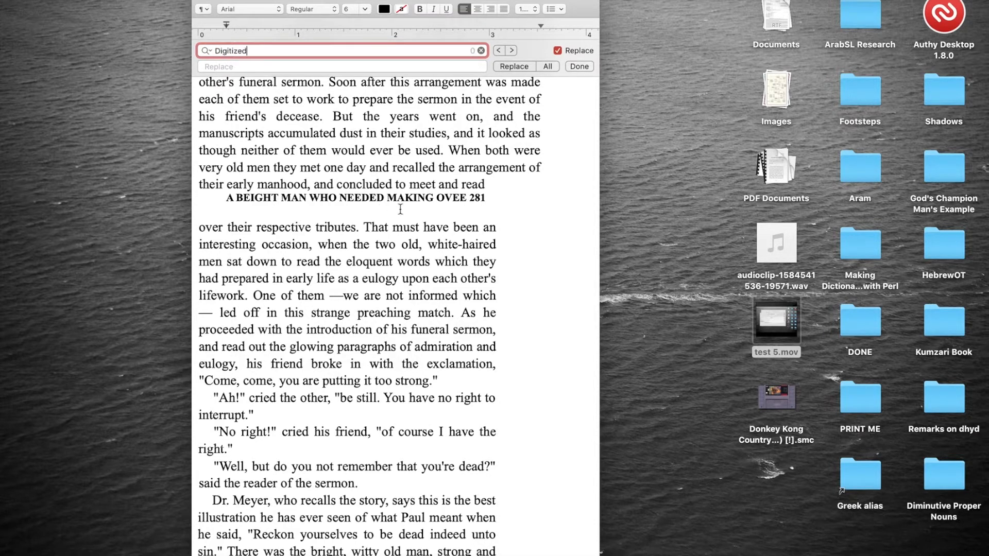
pyautogui.press('Return')
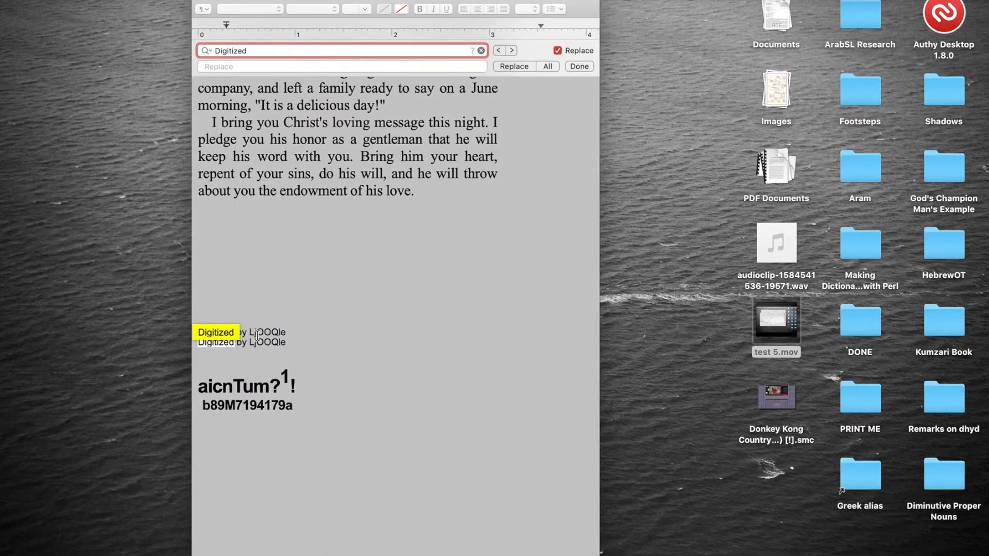
pyautogui.click(256, 336)
pyautogui.scroll(20, 411, 269)
pyautogui.scroll(3, 410, 268)
pyautogui.click(202, 107)
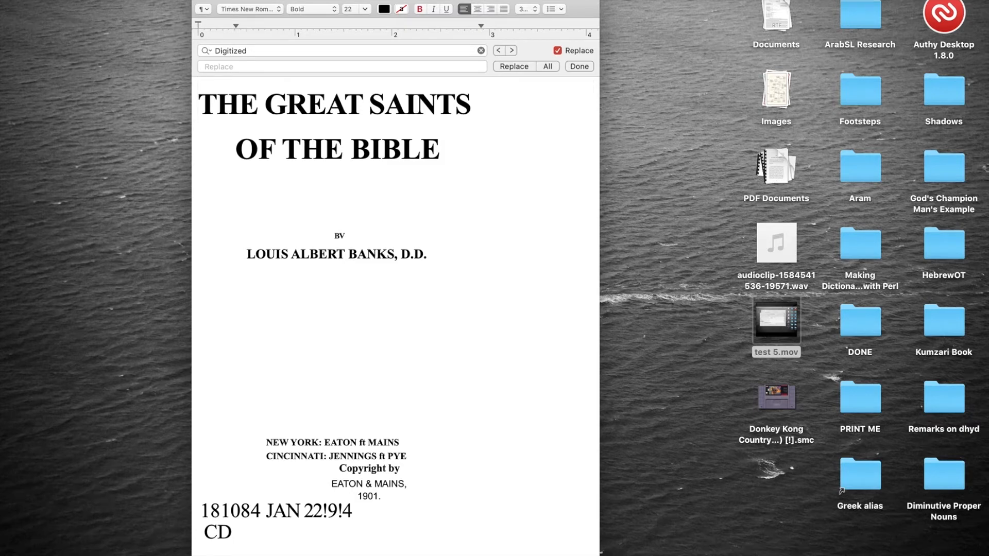
# Step: Delete everything after the closing sentence "about you the endowment of his love." at the end of the book
pyautogui.press('super+Down')
pyautogui.click(442, 268)
pyautogui.press('shift+super+Down')
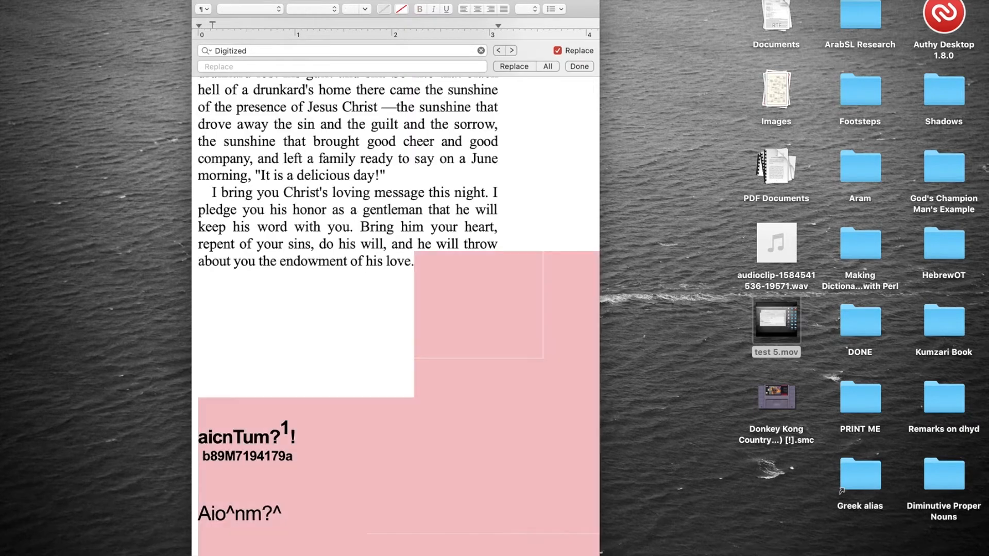
pyautogui.press('BackSpace')
# Step: Delete the stray "181084 JAN 22!9!4" and "CD" lines below the copyright notice on the title page
pyautogui.scroll(6, 464, 227)
pyautogui.press('super+Up')
pyautogui.scroll(-7, 311, 366)
pyautogui.scroll(6, 311, 367)
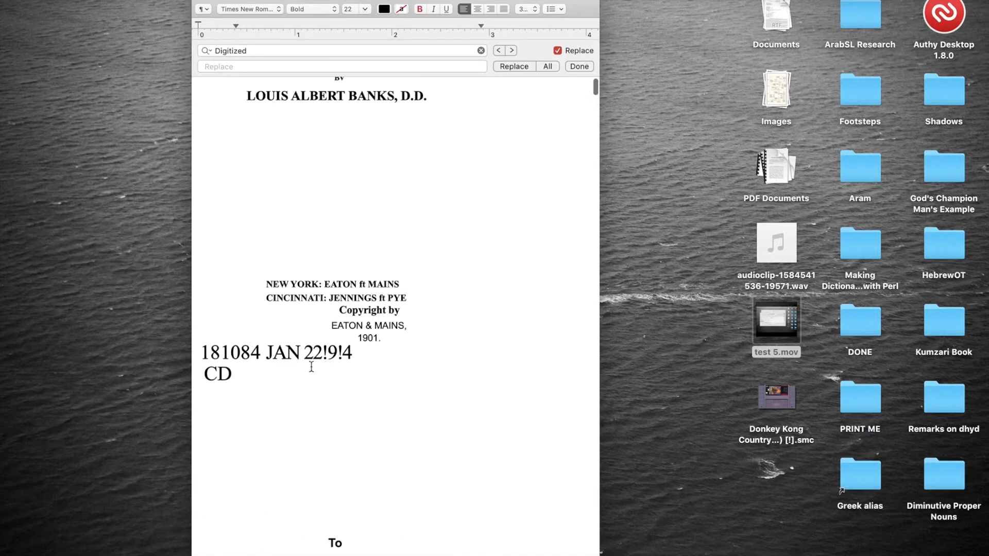
pyautogui.tripleClick(256, 357)
pyautogui.tripleClick(257, 359)
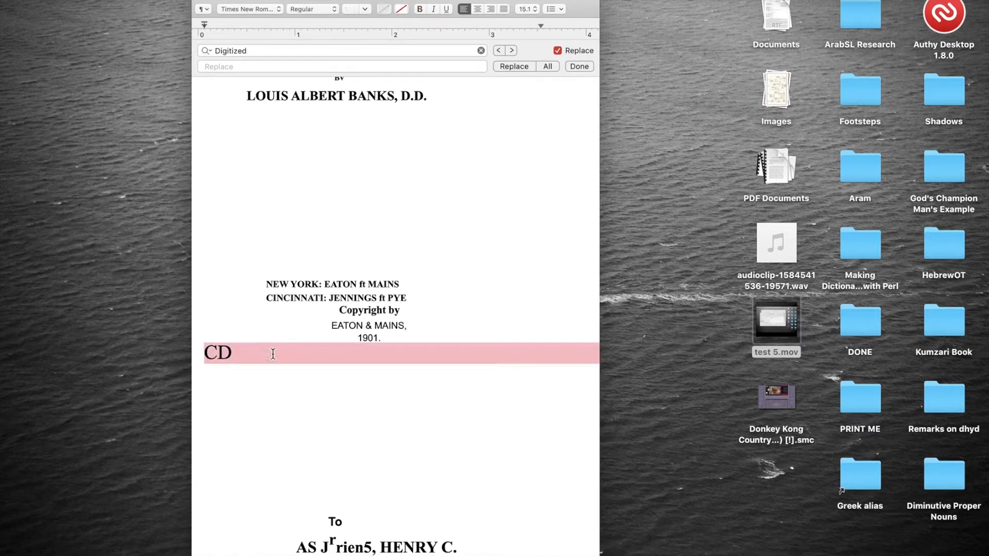
pyautogui.press('BackSpace')
# Step: Examine the pages from the dedication and foreword through page 18 for leftover watermark lines and OCR errors
pyautogui.scroll(-15, 311, 409)
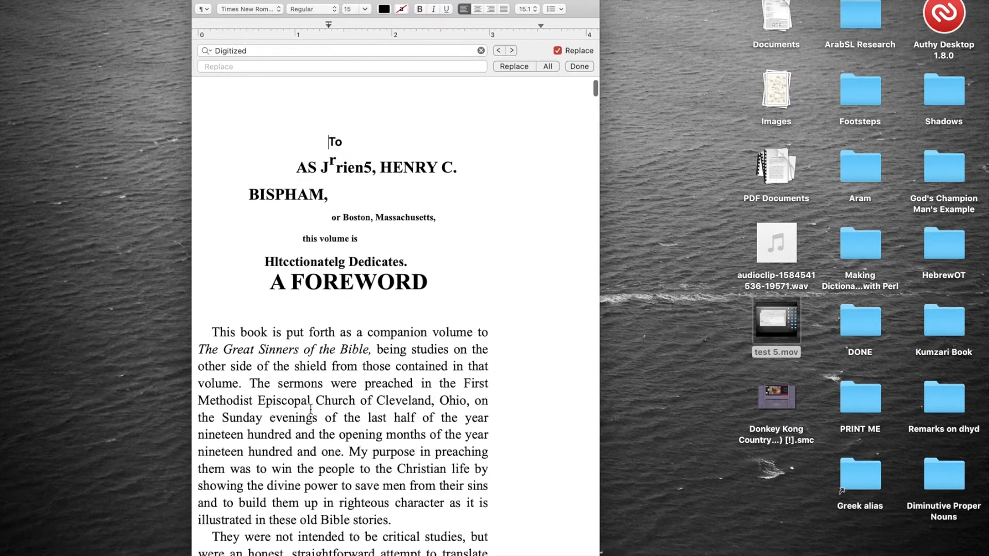
pyautogui.scroll(-5, 310, 409)
pyautogui.scroll(10, 311, 409)
pyautogui.scroll(-20, 311, 409)
pyautogui.scroll(-20, 310, 409)
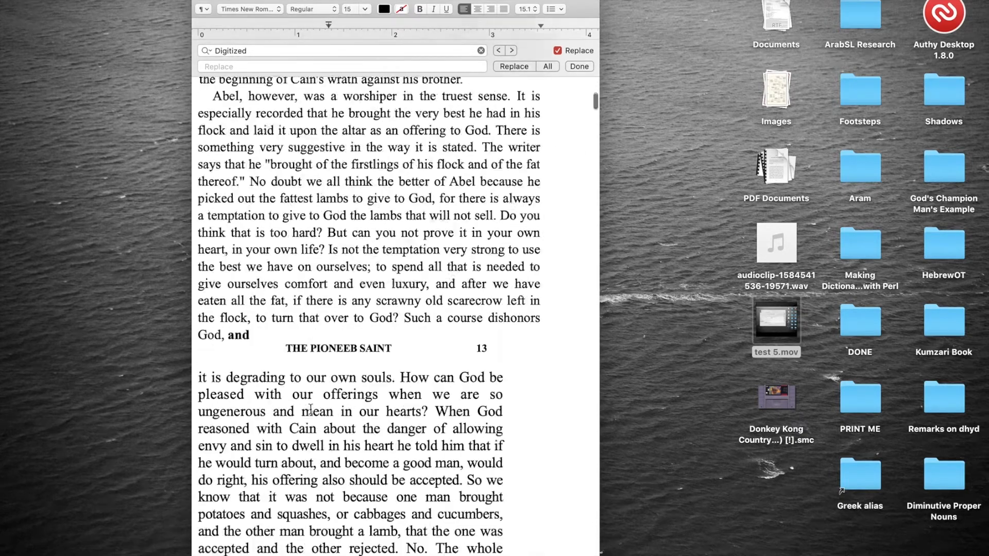
pyautogui.scroll(-20, 311, 409)
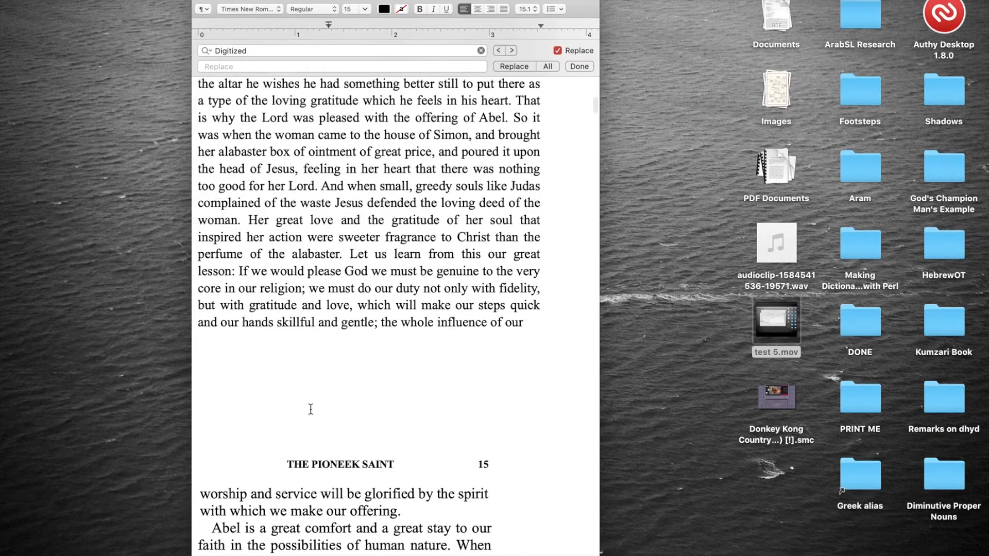
pyautogui.scroll(-20, 311, 409)
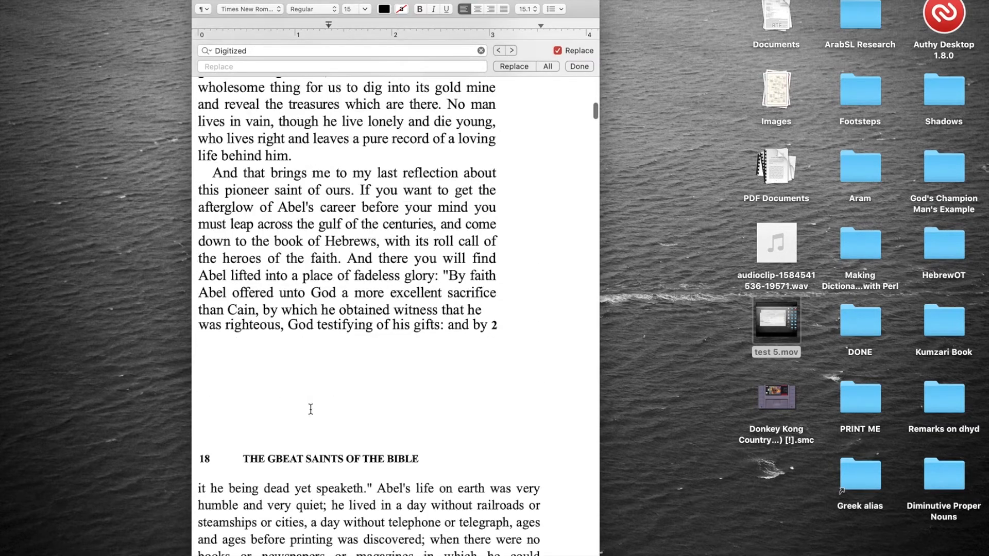
pyautogui.scroll(15, 310, 409)
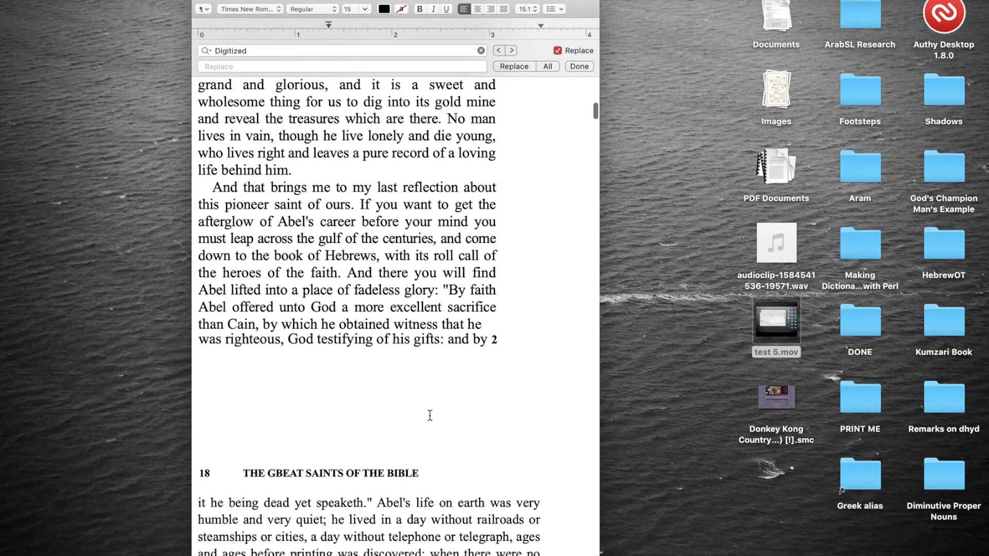
# Step: Delete the stray "2" after "God testifying of his gifts: and by" above the page 18 header
pyautogui.click(506, 340)
pyautogui.scroll(2, 500, 347)
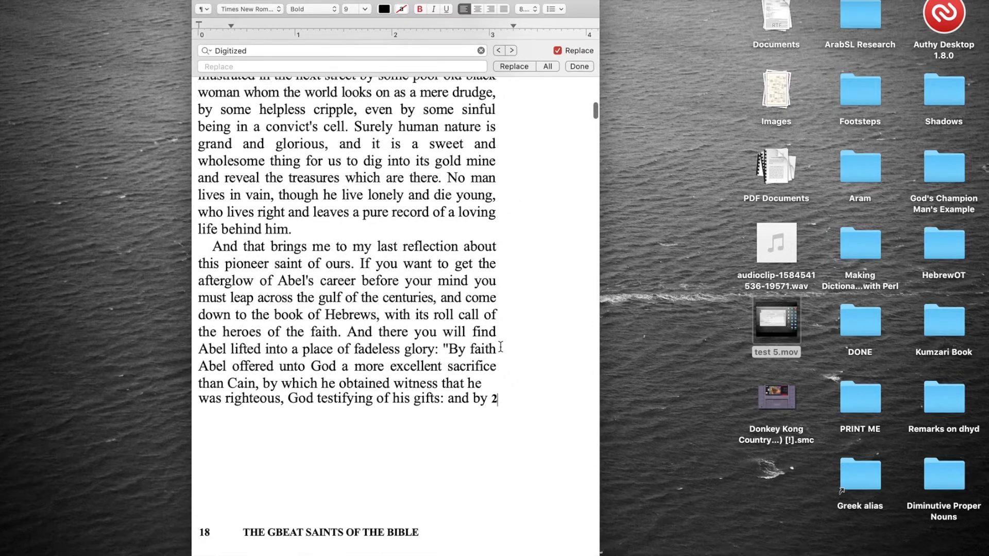
pyautogui.scroll(-1, 500, 347)
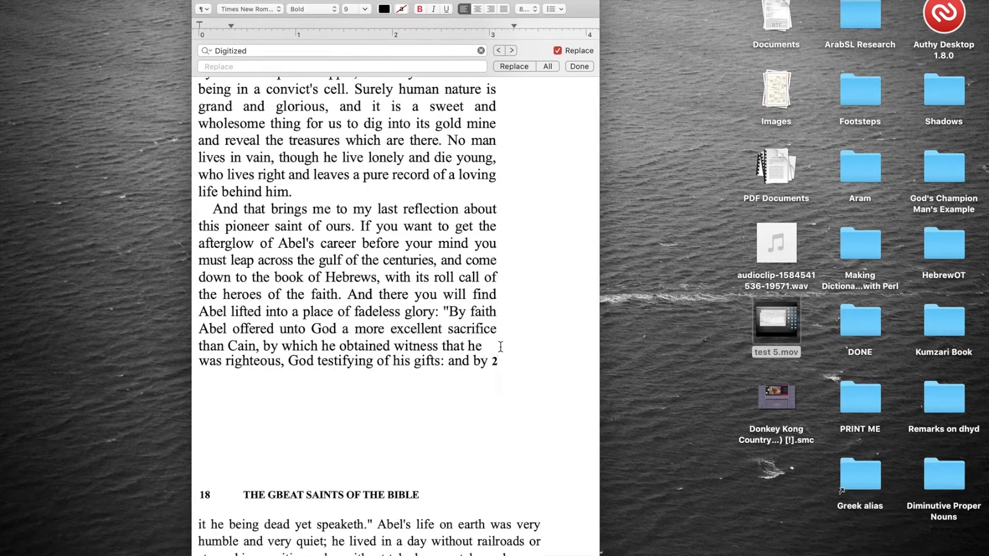
pyautogui.scroll(-1, 500, 347)
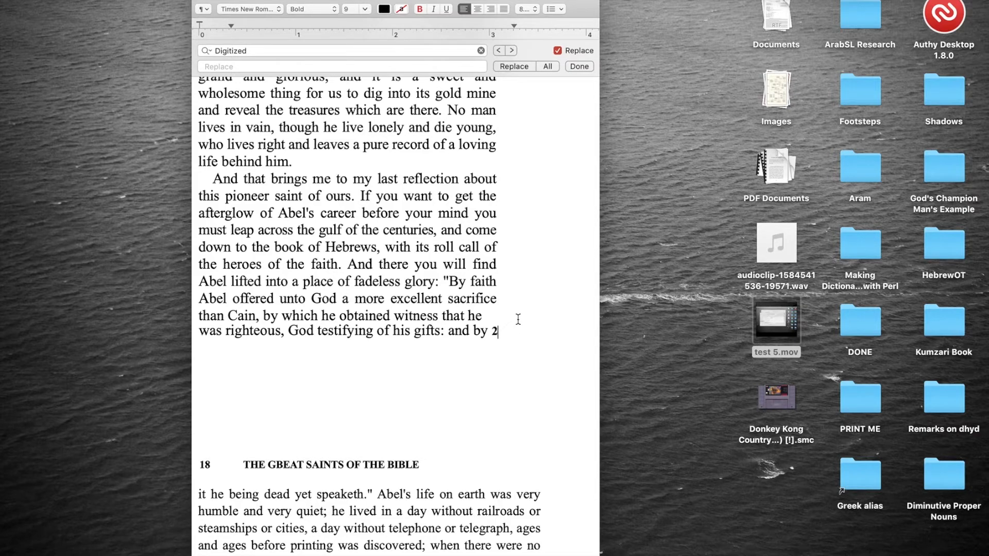
pyautogui.scroll(-2, 518, 320)
pyautogui.press('BackSpace')
# Step: Examine the text from page 18 through page 30 for further watermark remnants and OCR errors
pyautogui.scroll(3, 454, 148)
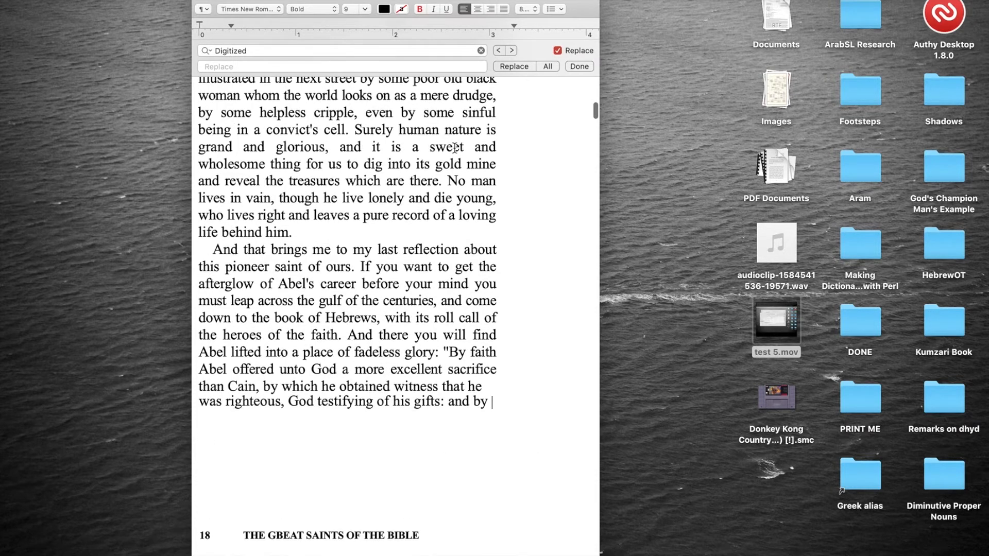
pyautogui.scroll(-15, 455, 147)
pyautogui.scroll(-15, 455, 148)
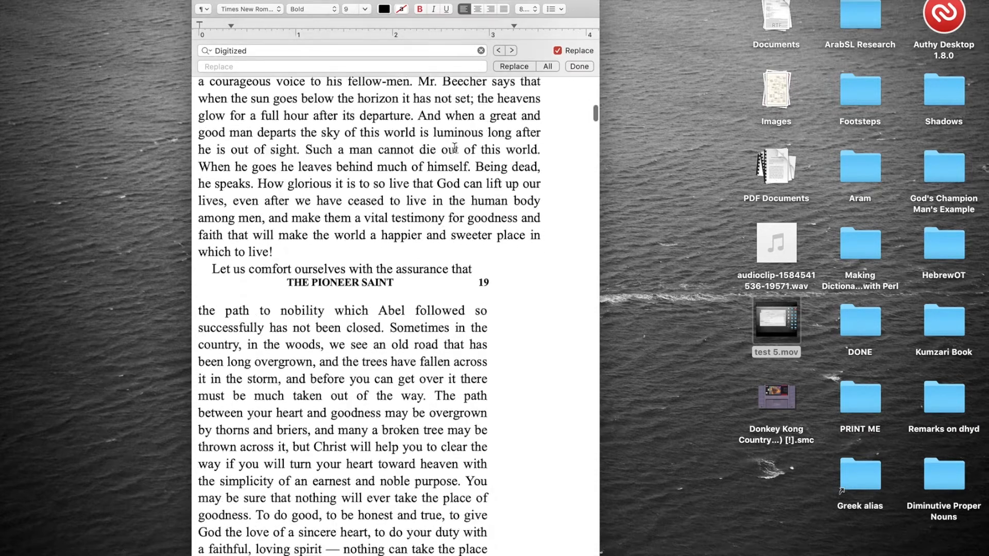
pyautogui.scroll(-20, 455, 148)
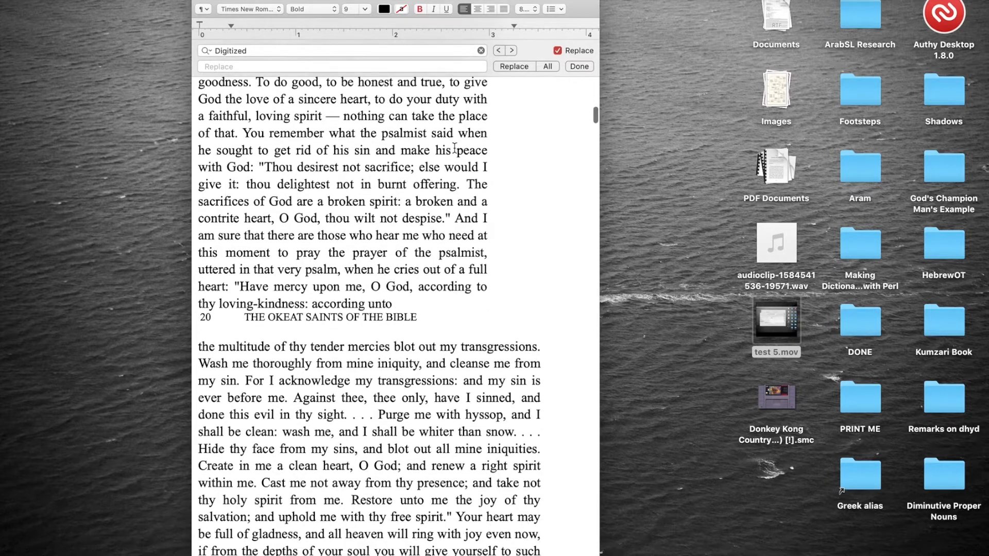
pyautogui.scroll(-20, 454, 148)
pyautogui.scroll(-17, 455, 147)
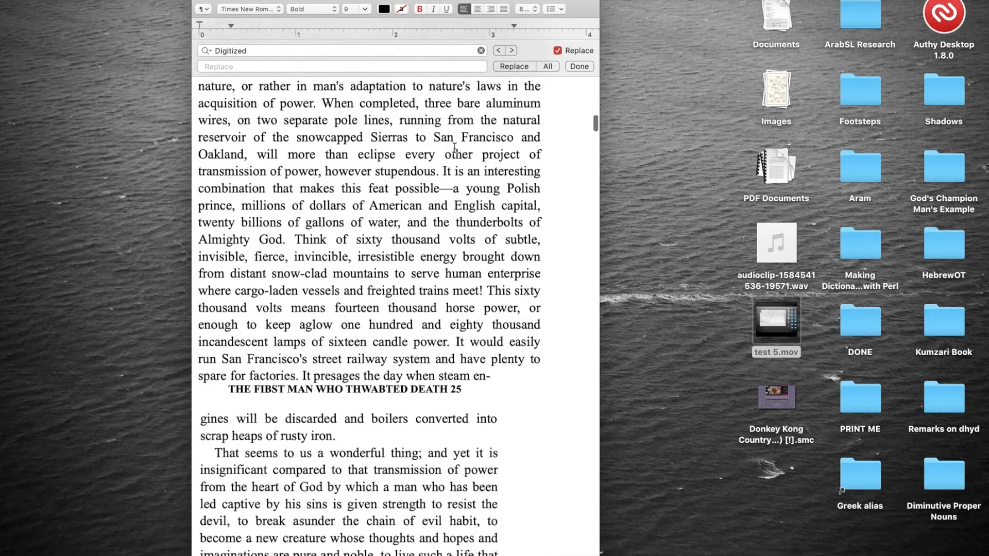
pyautogui.scroll(4, 455, 148)
pyautogui.scroll(-6, 457, 119)
pyautogui.scroll(10, 456, 118)
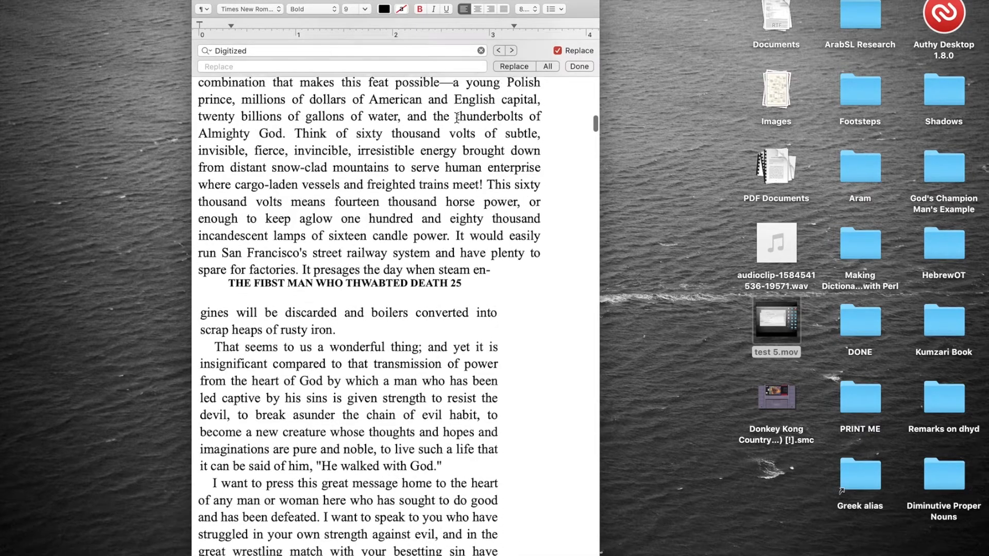
pyautogui.click(456, 142)
pyautogui.scroll(-20, 455, 141)
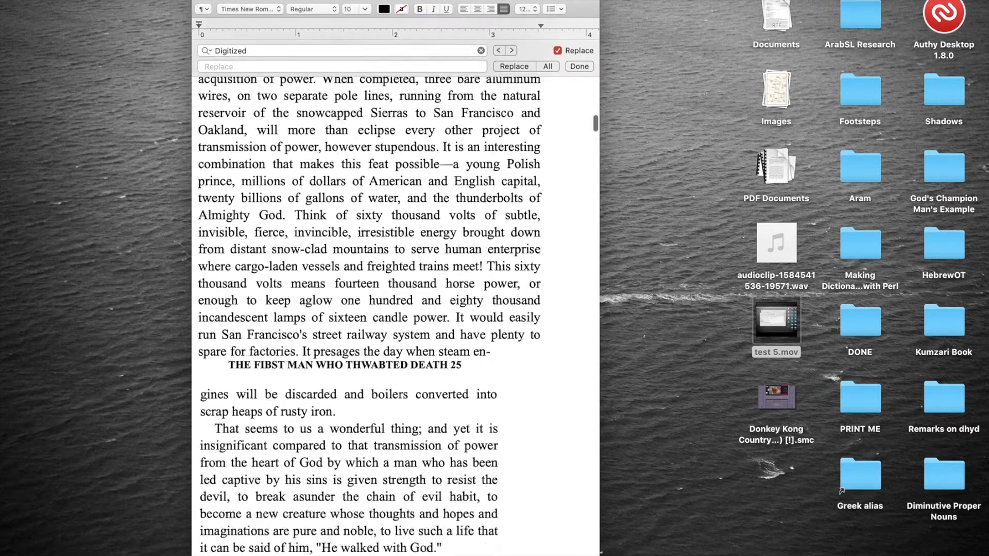
pyautogui.scroll(-15, 455, 141)
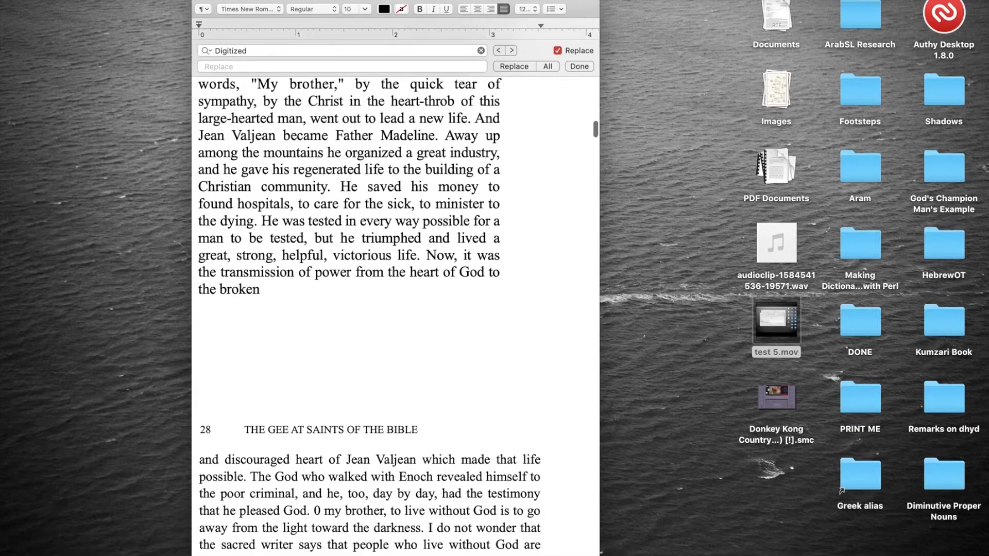
pyautogui.scroll(-10, 455, 142)
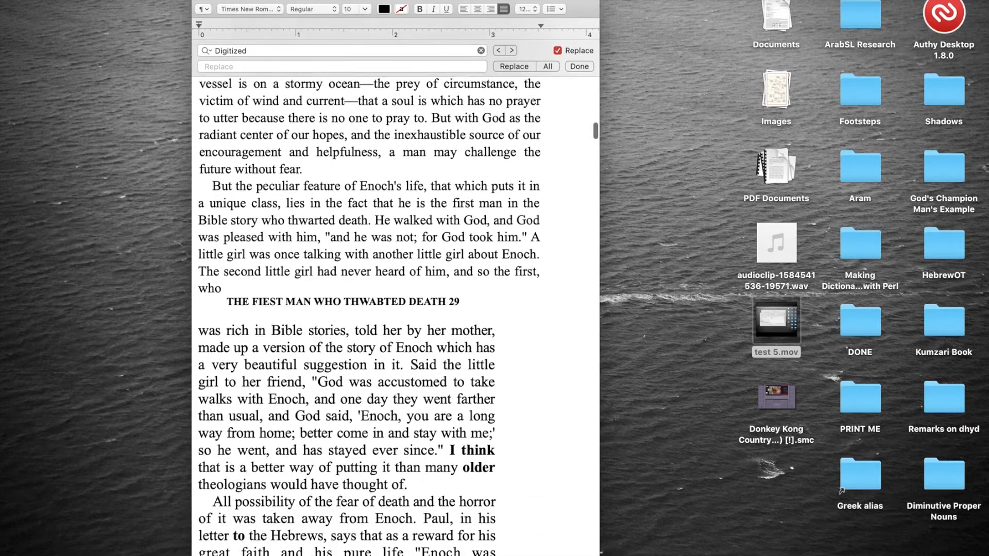
pyautogui.scroll(-14, 398, 316)
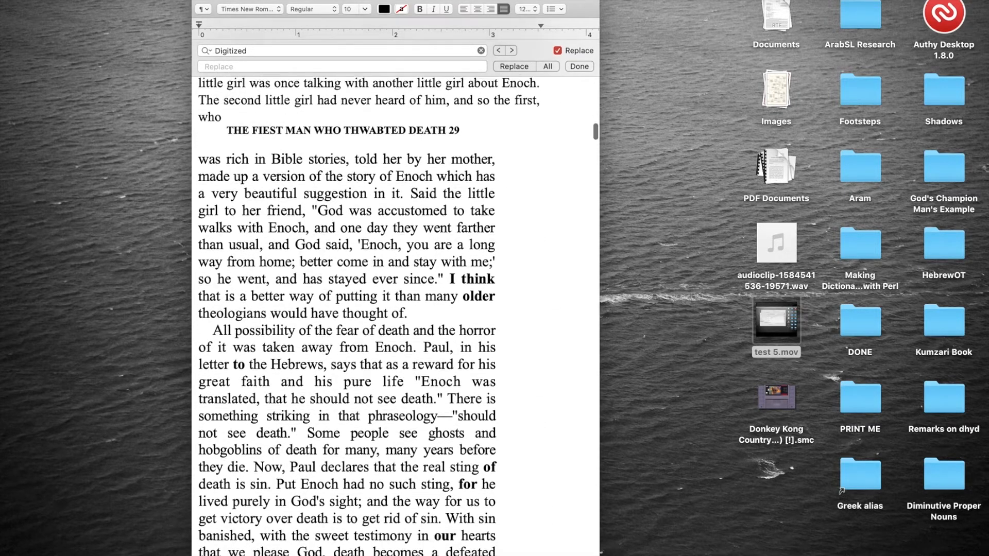
pyautogui.scroll(-15, 398, 316)
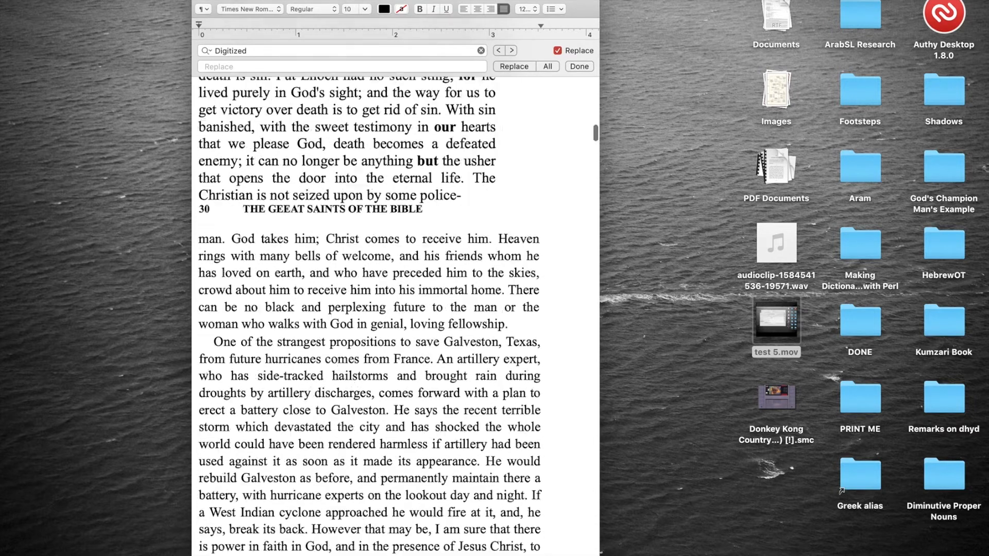
# Step: Correct "i9" to "is" in the opening sentence of Chapter III, "Travelers tell us that in all the world there"
pyautogui.scroll(-20, 399, 315)
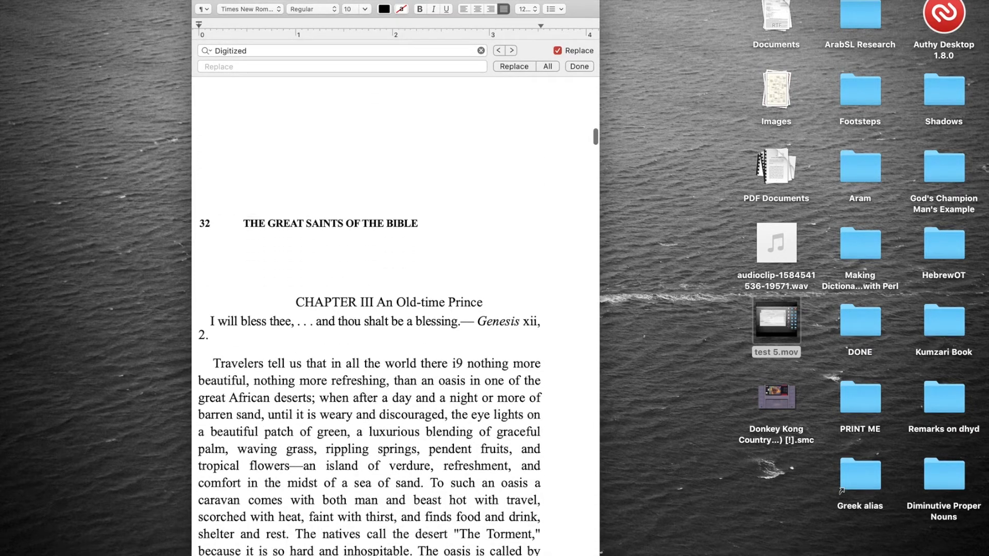
pyautogui.scroll(-3, 460, 301)
pyautogui.click(460, 280)
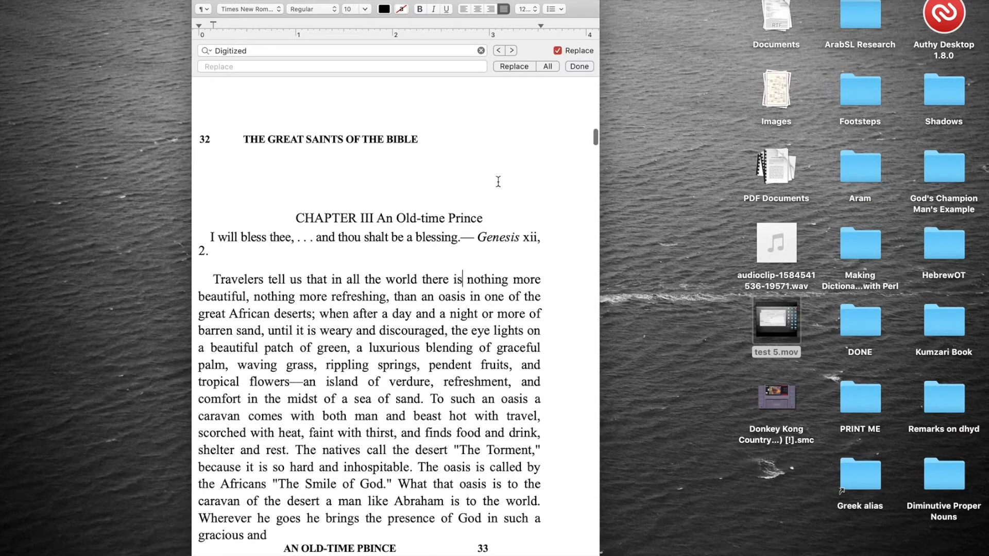
# Step: Replace the stray italic "V" after "I see it no more" above page 36 with a closing quotation mark
pyautogui.scroll(-15, 498, 181)
pyautogui.click(243, 207)
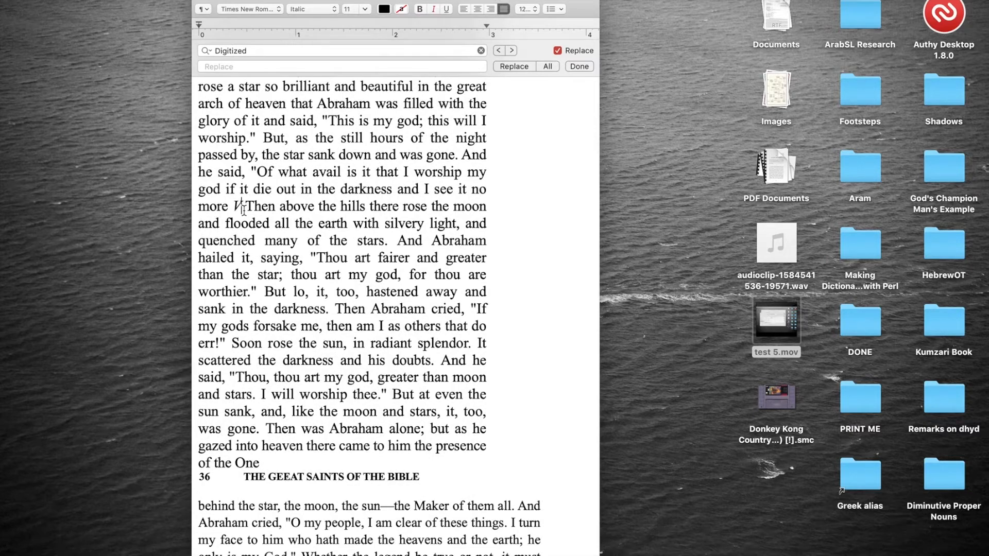
pyautogui.press('BackSpace')
pyautogui.press('BackSpace')
pyautogui.write('"')
# Step: Examine the text from page 36 through page 41 for remaining OCR errors, and return to the title page
pyautogui.scroll(-10, 376, 182)
pyautogui.scroll(-20, 376, 181)
pyautogui.scroll(-20, 376, 181)
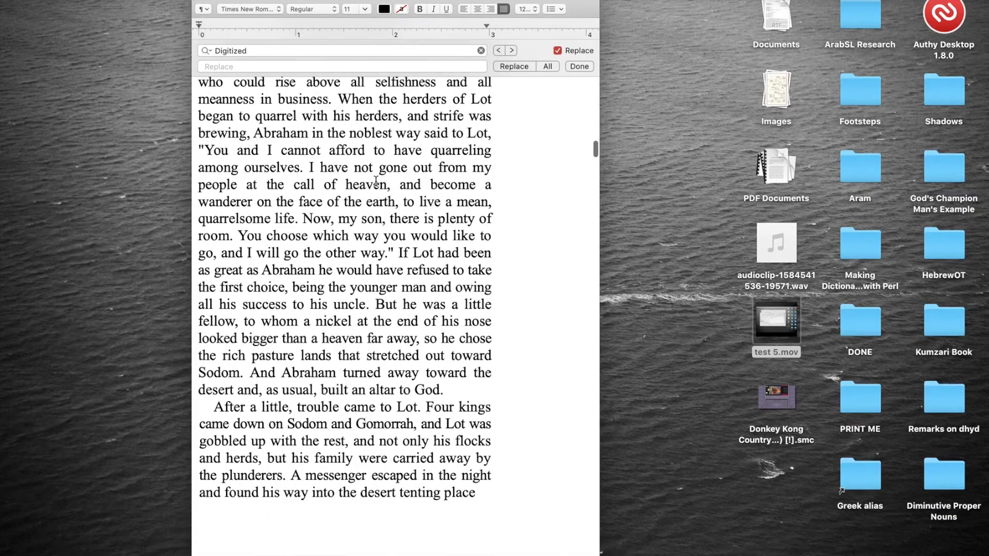
pyautogui.scroll(-15, 376, 181)
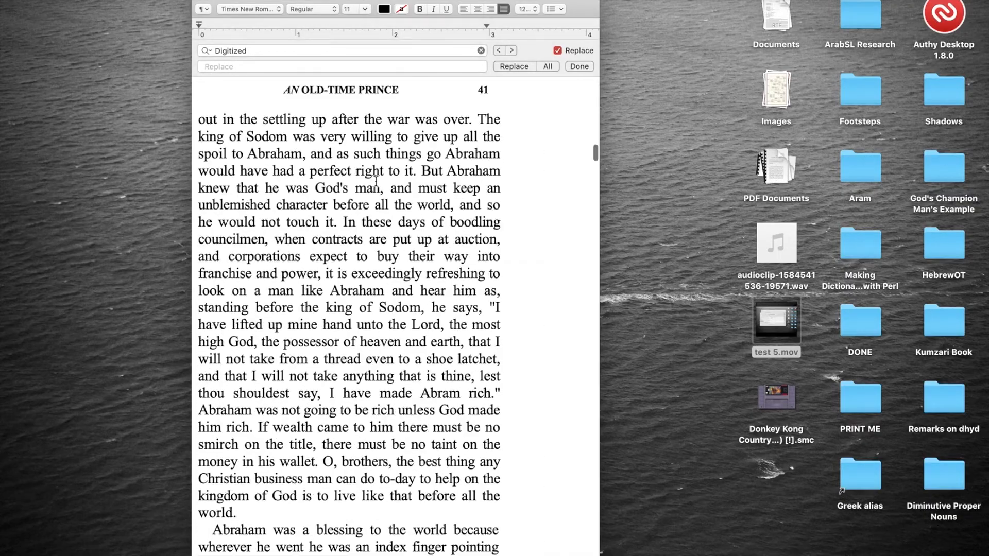
pyautogui.scroll(20, 376, 182)
pyautogui.scroll(20, 376, 181)
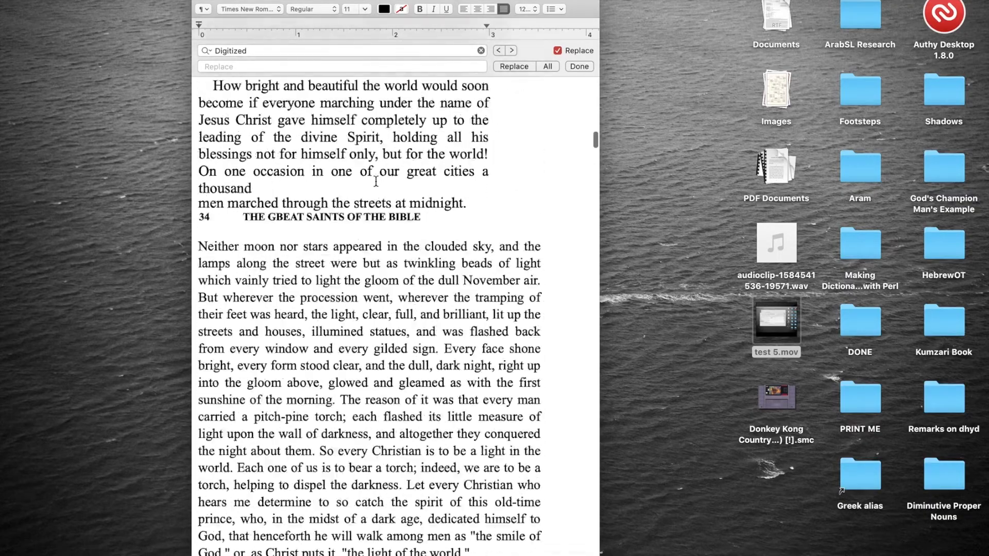
pyautogui.scroll(20, 376, 181)
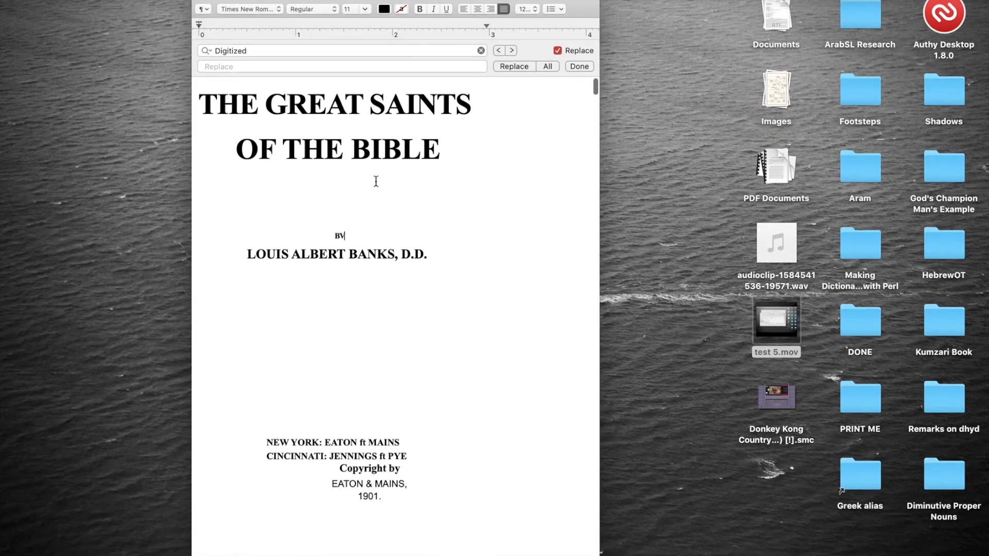
pyautogui.press('super+a')
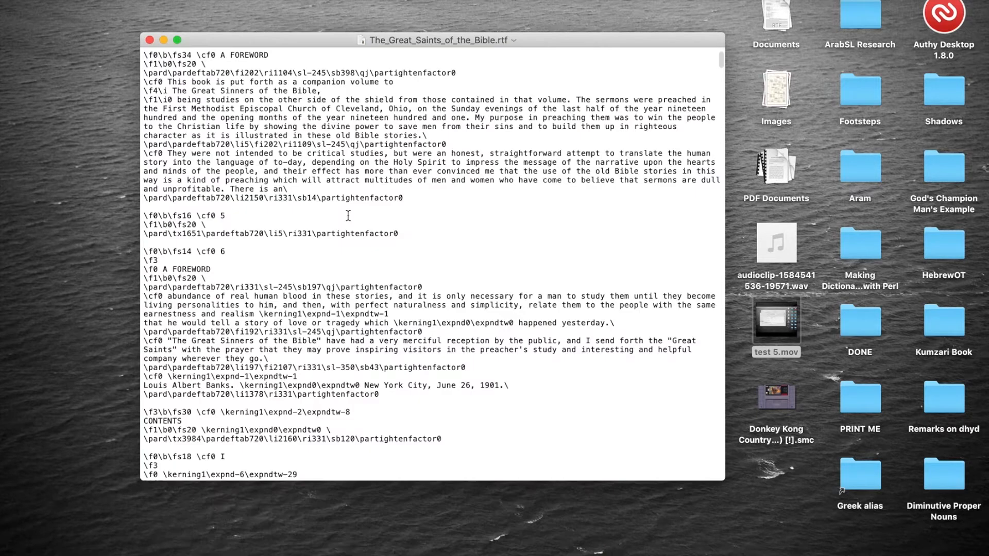
# Step: Try adding underscore markers around text in the foreword of the RTF code
pyautogui.scroll(-10, 348, 215)
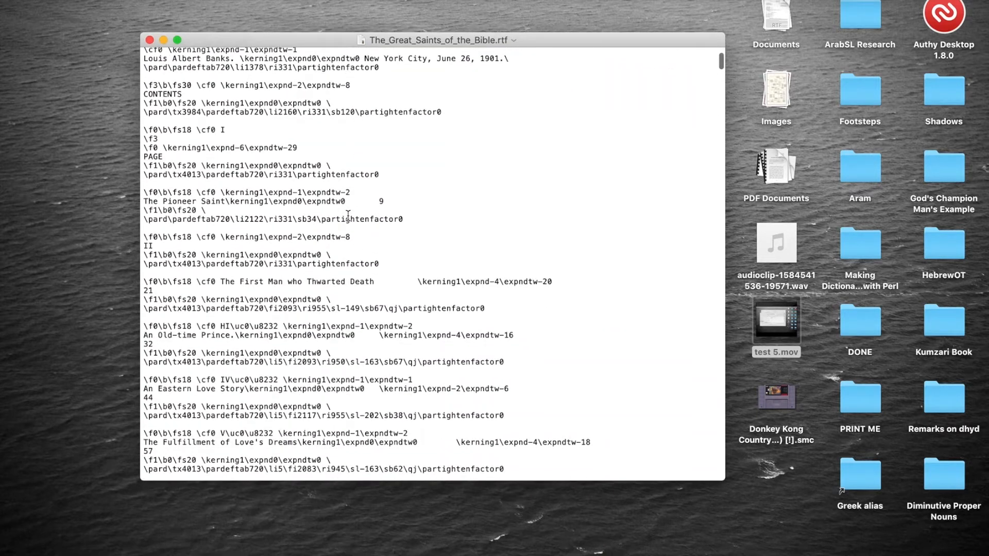
pyautogui.scroll(10, 348, 214)
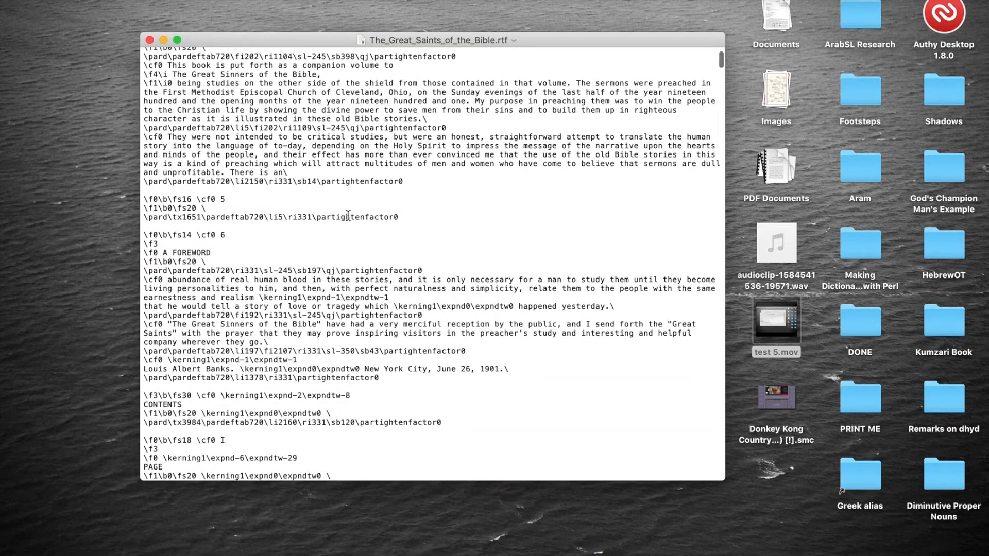
pyautogui.scroll(5, 347, 214)
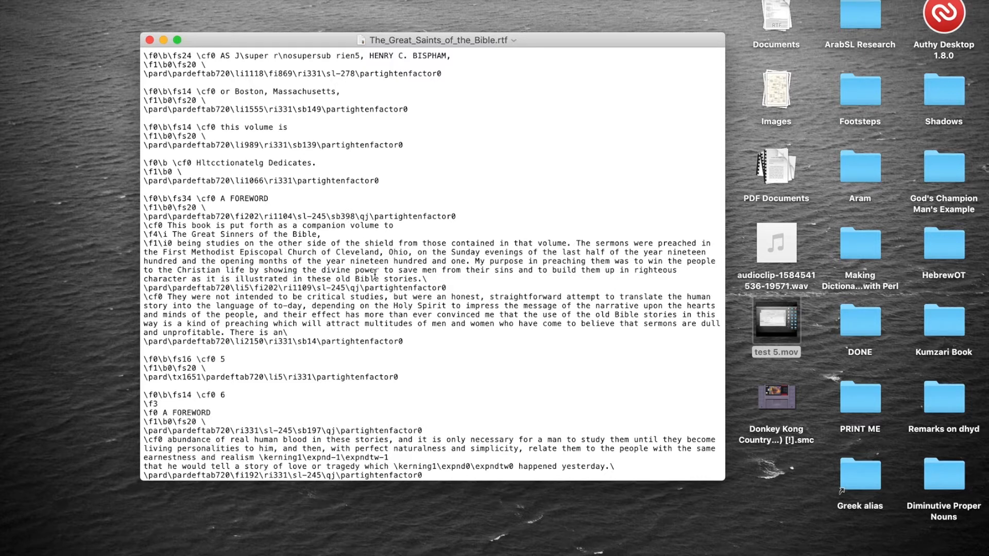
pyautogui.click(365, 244)
pyautogui.write('_')
pyautogui.hotkey('alt', 'Right')
pyautogui.write('_')
pyautogui.press('BackSpace')
pyautogui.press('BackSpace')
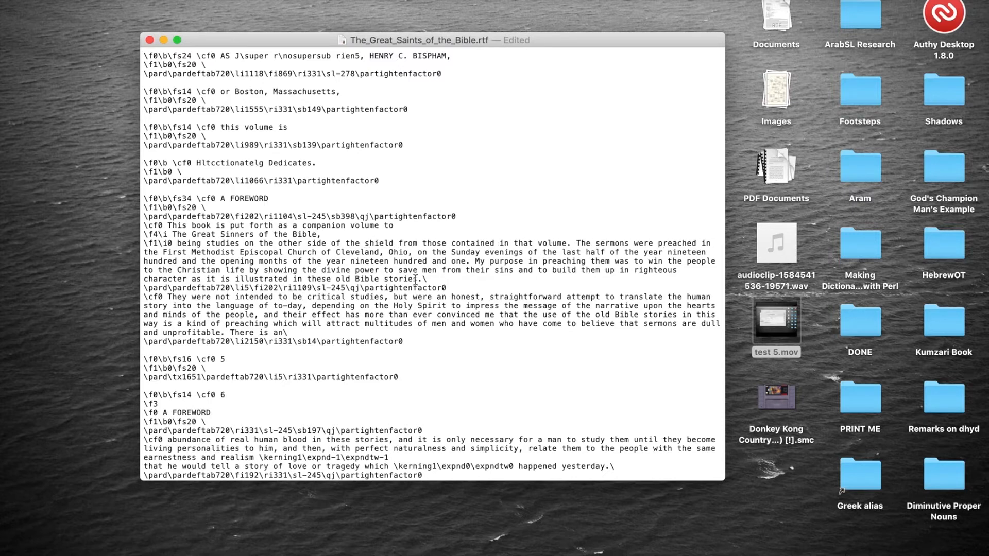
# Step: Search the RTF code for "\i" and examine the italic start and end codes around the Genesis reference in Chapter I
pyautogui.press('super+f')
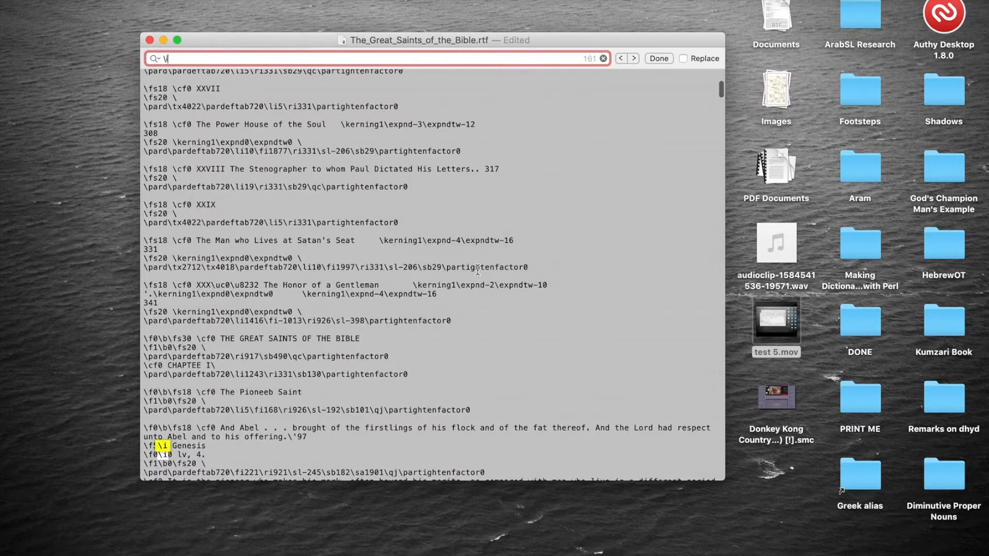
pyautogui.scroll(-5, 207, 352)
pyautogui.click(188, 309)
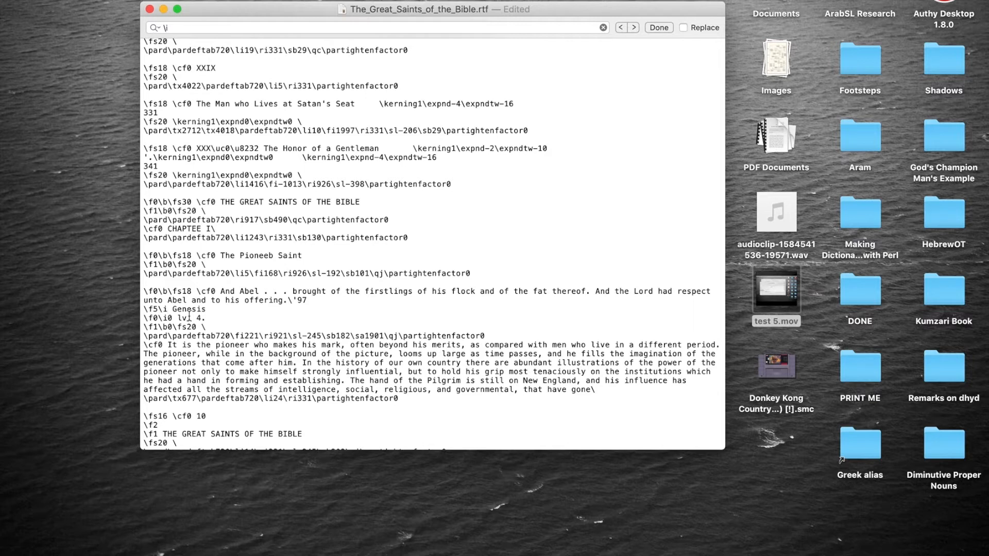
pyautogui.hotkey('shift', 'Left')
pyautogui.hotkey('shift', 'Left')
pyautogui.click(174, 315)
pyautogui.hotkey('shift', 'Left')
pyautogui.hotkey('shift', 'Left')
pyautogui.click(170, 309)
pyautogui.hotkey('shift', 'Left')
pyautogui.hotkey('shift', 'Left')
pyautogui.click(173, 317)
pyautogui.hotkey('shift', 'Left')
pyautogui.hotkey('shift', 'Left')
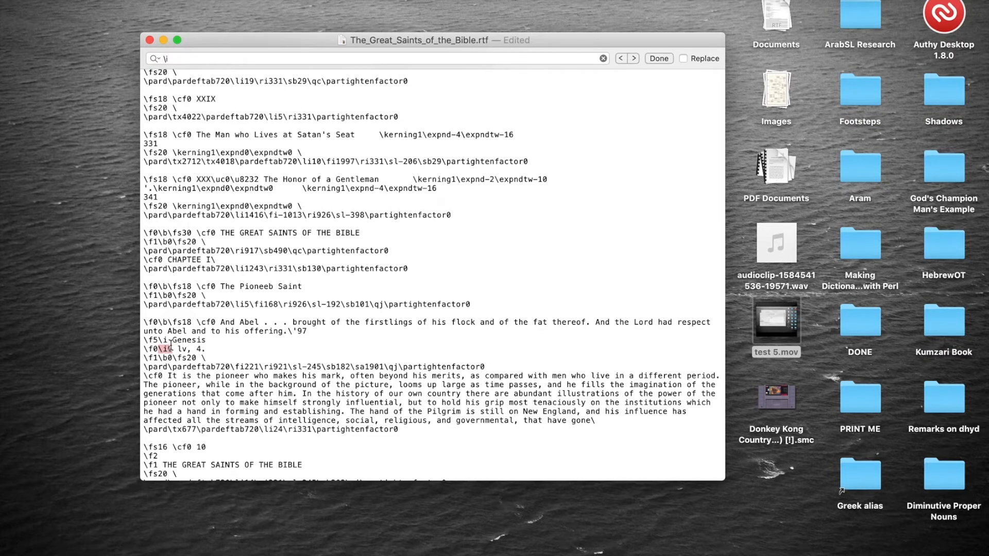
# Step: Try preparing a find-and-replace that swaps "\i" for an underscore
pyautogui.click(169, 309)
pyautogui.press('super+f')
pyautogui.click(695, 58)
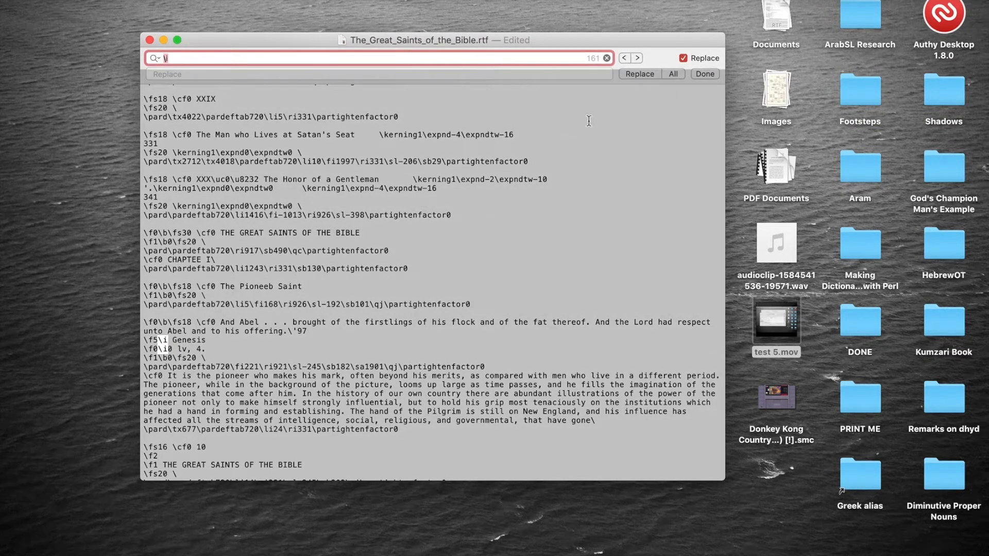
pyautogui.press('Tab')
pyautogui.write('_')
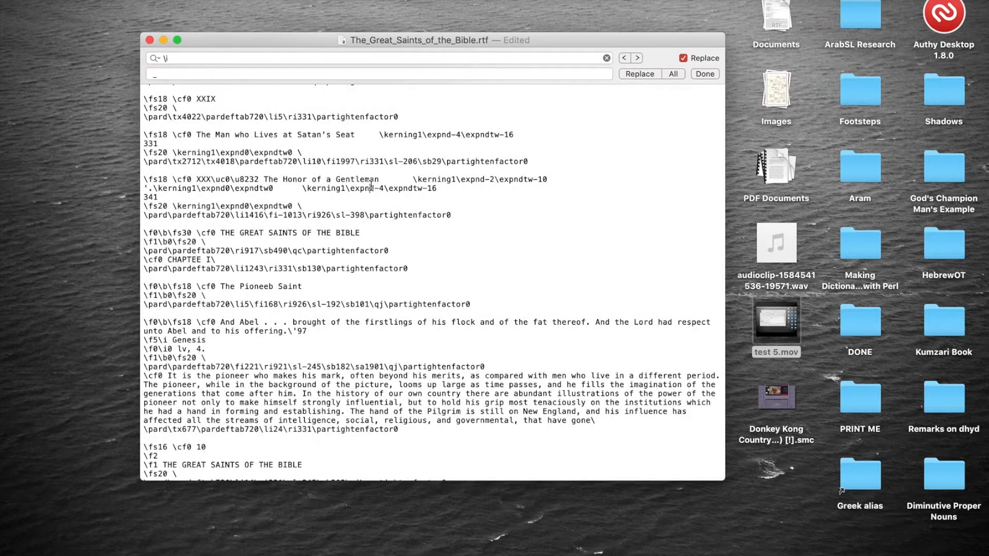
pyautogui.click(606, 59)
# Step: Examine the "\'97" escape code after "his offering." and the italic codes around Genesis
pyautogui.click(323, 332)
pyautogui.hotkey('shift', 'Left')
pyautogui.hotkey('shift', 'Left')
pyautogui.hotkey('shift', 'Left')
pyautogui.hotkey('shift', 'Left')
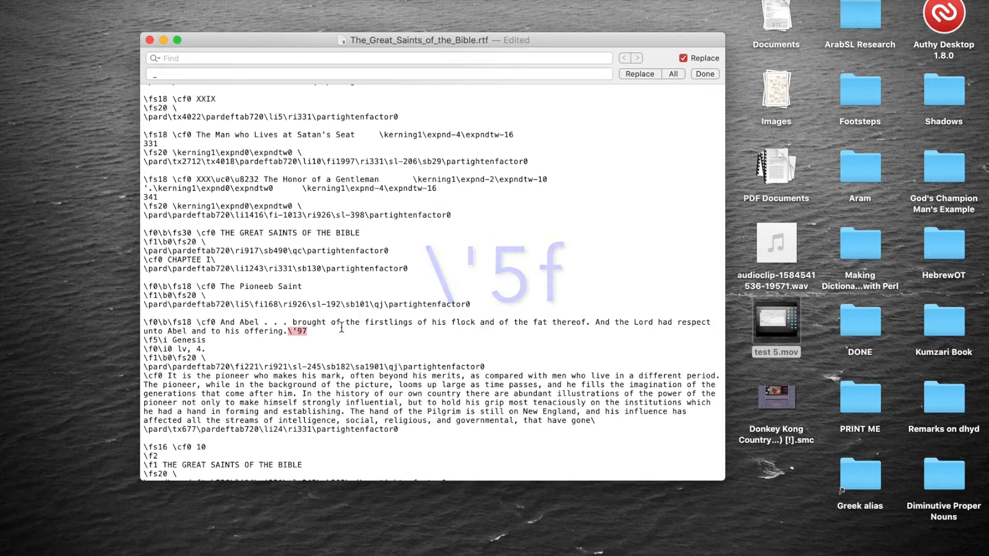
pyautogui.click(217, 350)
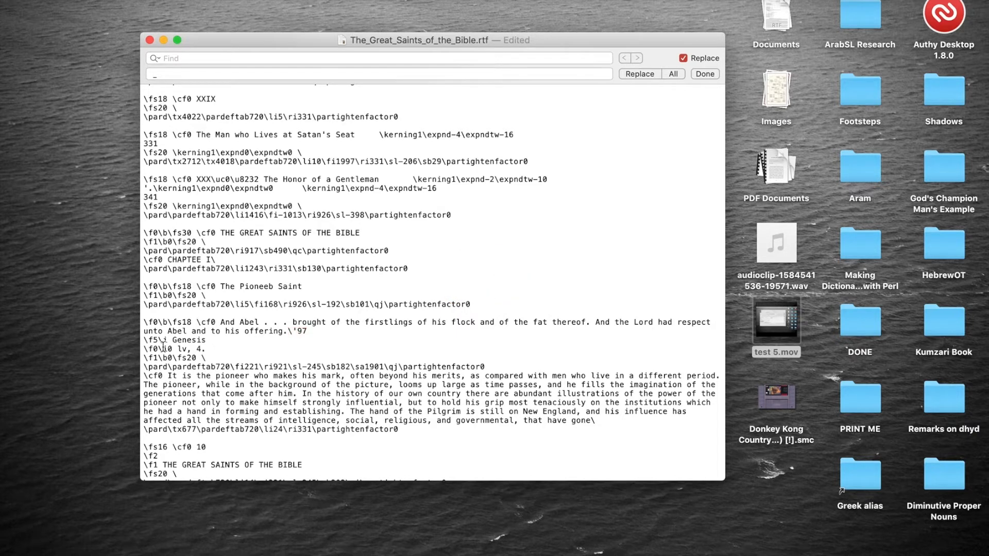
pyautogui.click(172, 349)
# Step: Save the RTF file and reopen it as formatted text, with the display of RTF code turned off
pyautogui.press('super+s')
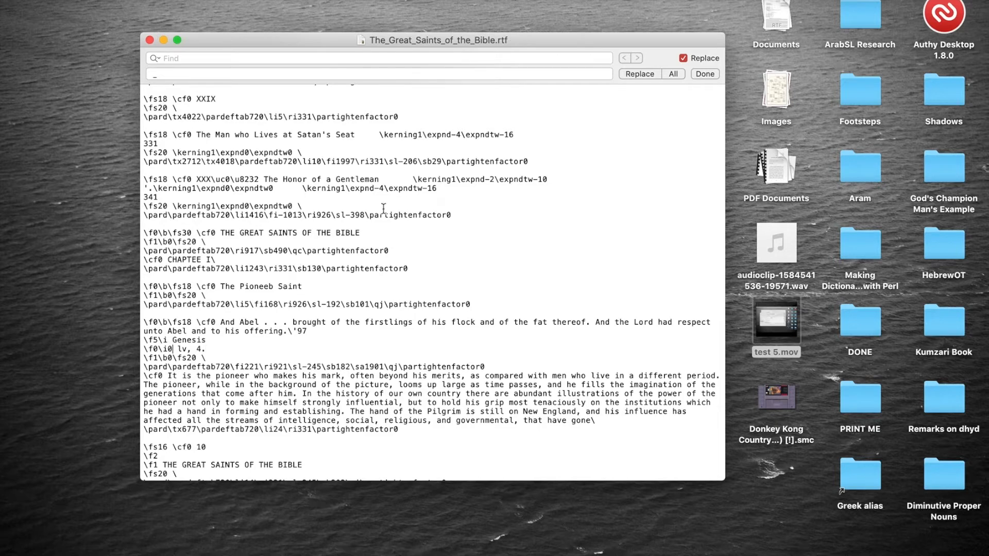
pyautogui.press('super+comma')
pyautogui.click(222, 156)
pyautogui.press('super+w')
pyautogui.press('super+w')
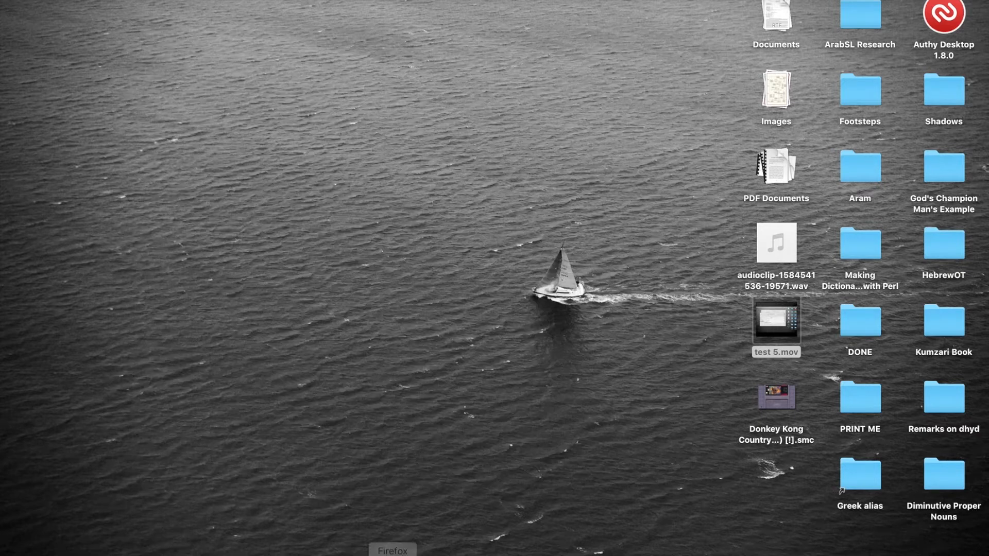
pyautogui.rightClick(187, 553)
pyautogui.click(261, 400)
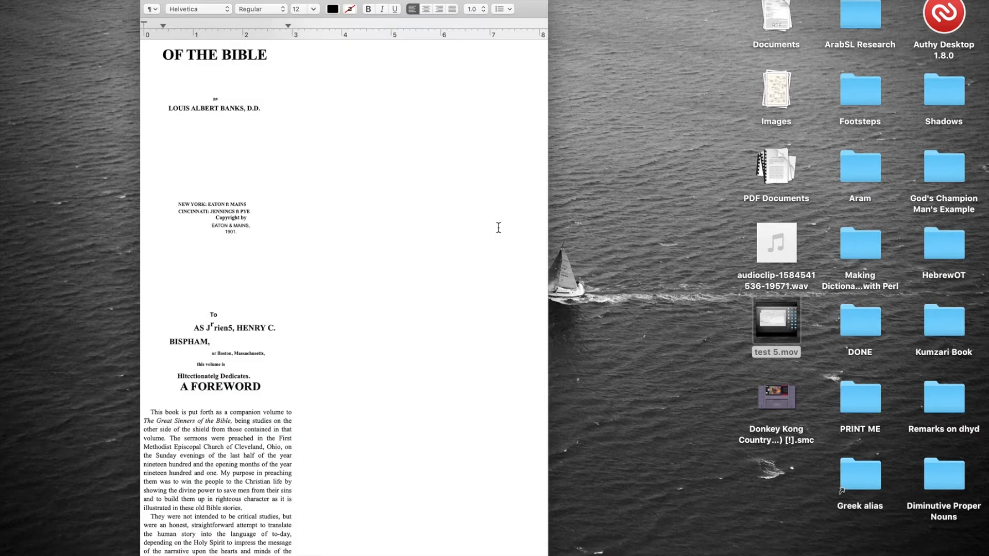
# Step: Scan the formatted book through page 132, and examine the bold verses on pages 119 to 121 and the italic "Numbers" reference
pyautogui.scroll(-20, 425, 304)
pyautogui.scroll(-20, 424, 303)
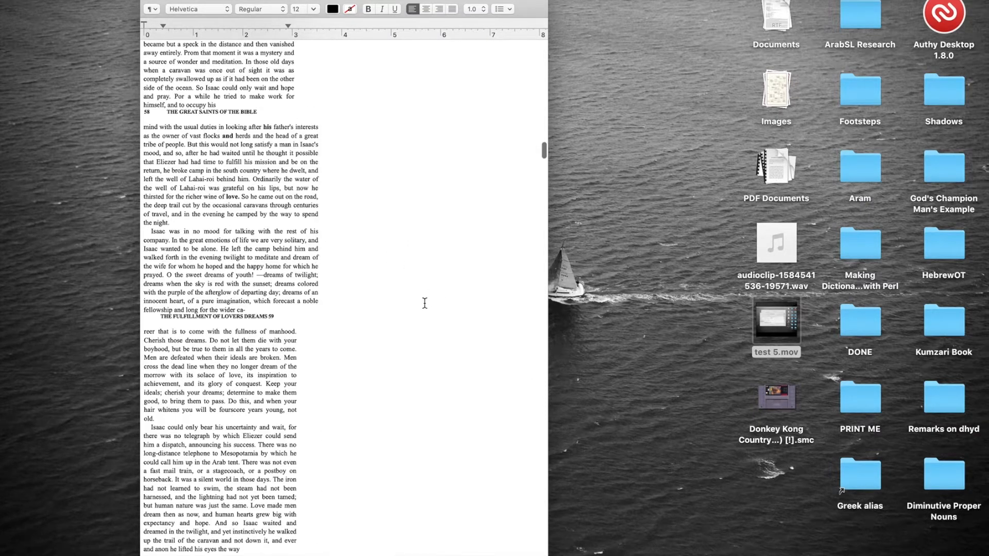
pyautogui.scroll(-20, 424, 303)
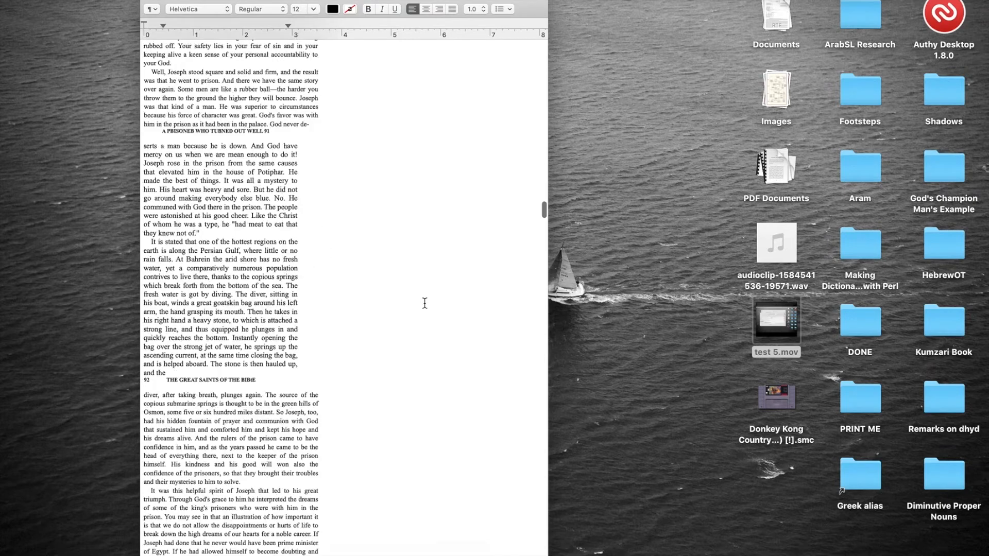
pyautogui.scroll(5, 424, 303)
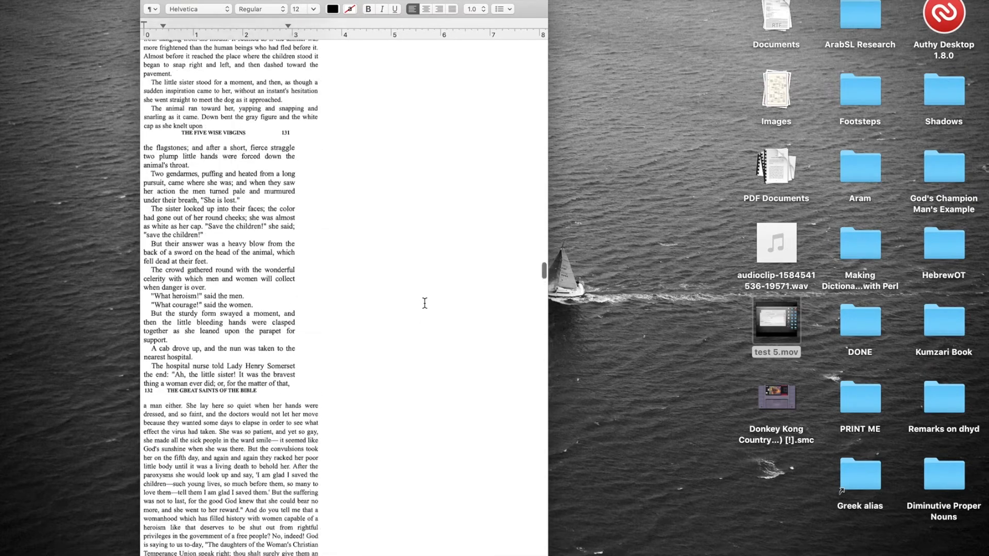
pyautogui.scroll(10, 424, 303)
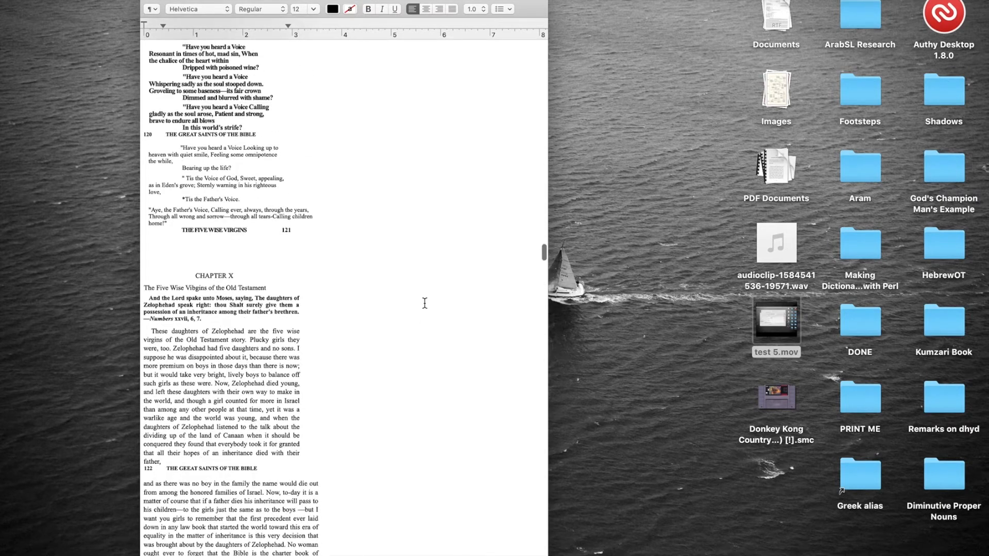
pyautogui.scroll(-4, 425, 304)
pyautogui.scroll(3, 219, 406)
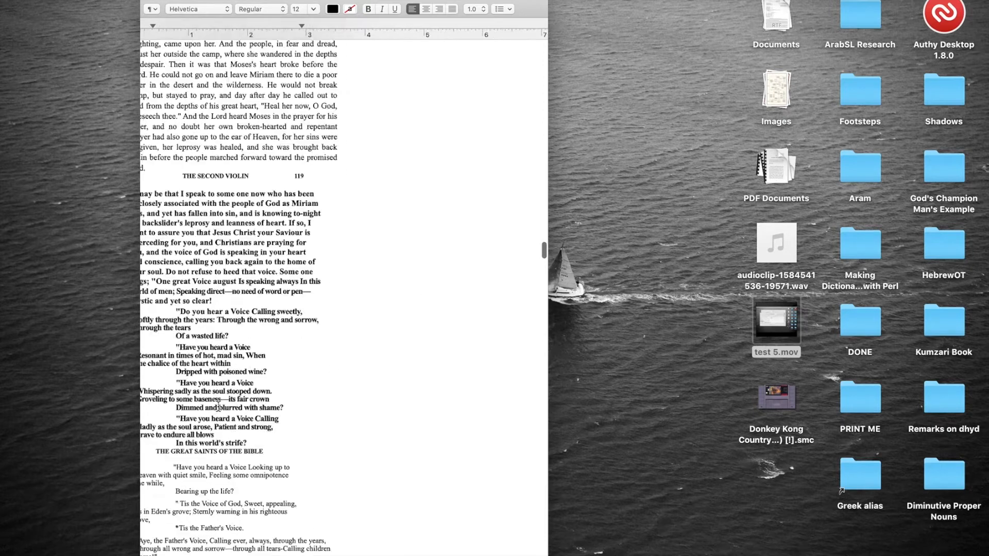
pyautogui.hscroll(-1, 219, 407)
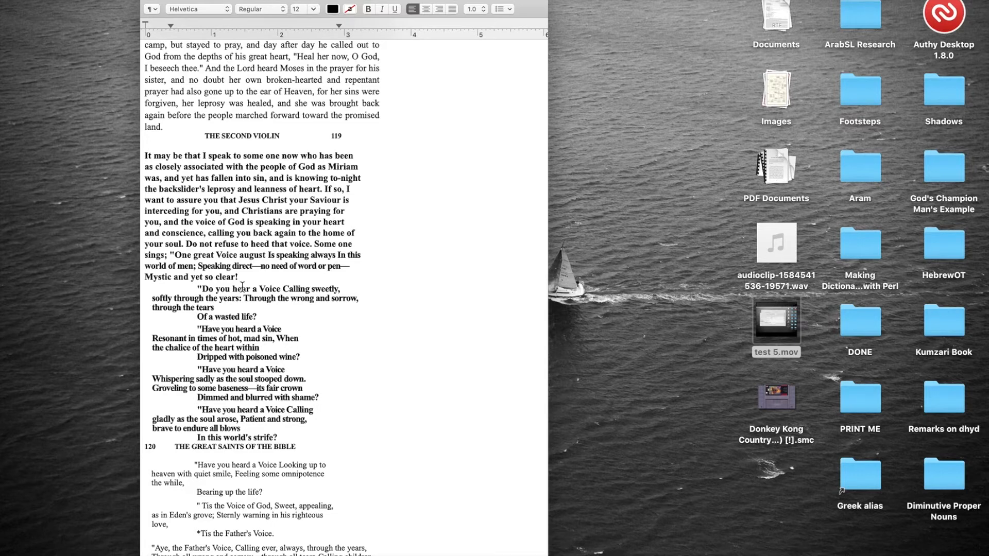
pyautogui.scroll(-5, 242, 283)
pyautogui.scroll(2, 242, 281)
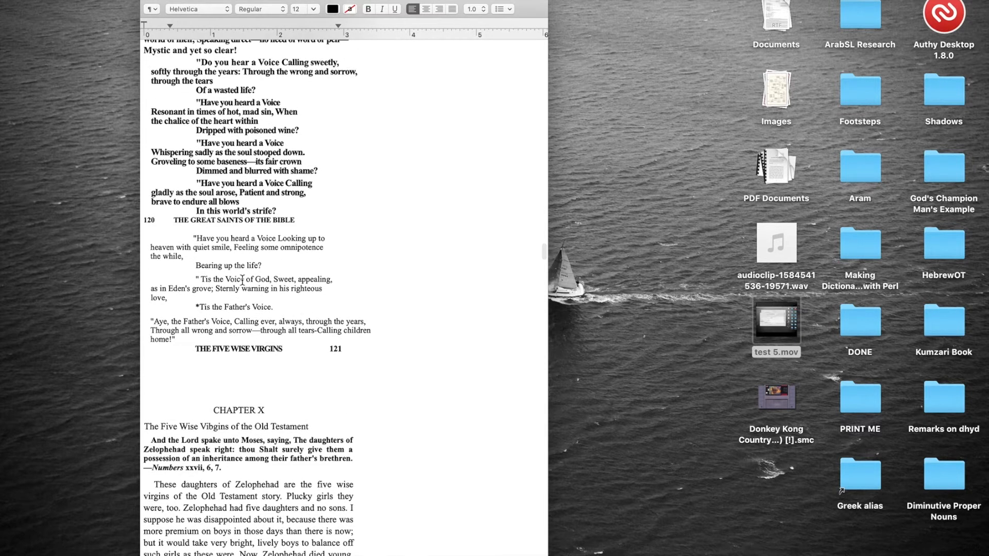
pyautogui.scroll(2, 300, 192)
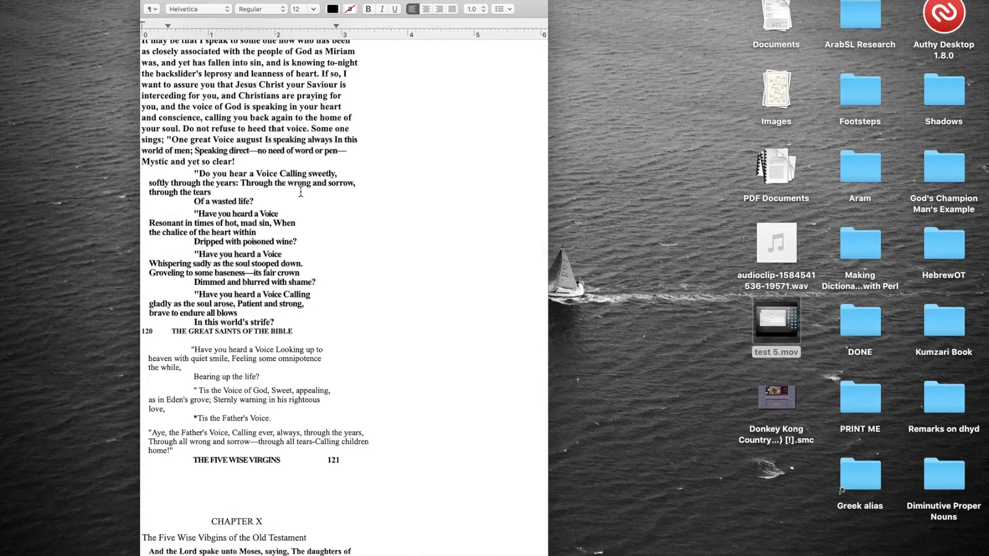
pyautogui.scroll(-4, 268, 368)
pyautogui.doubleClick(166, 387)
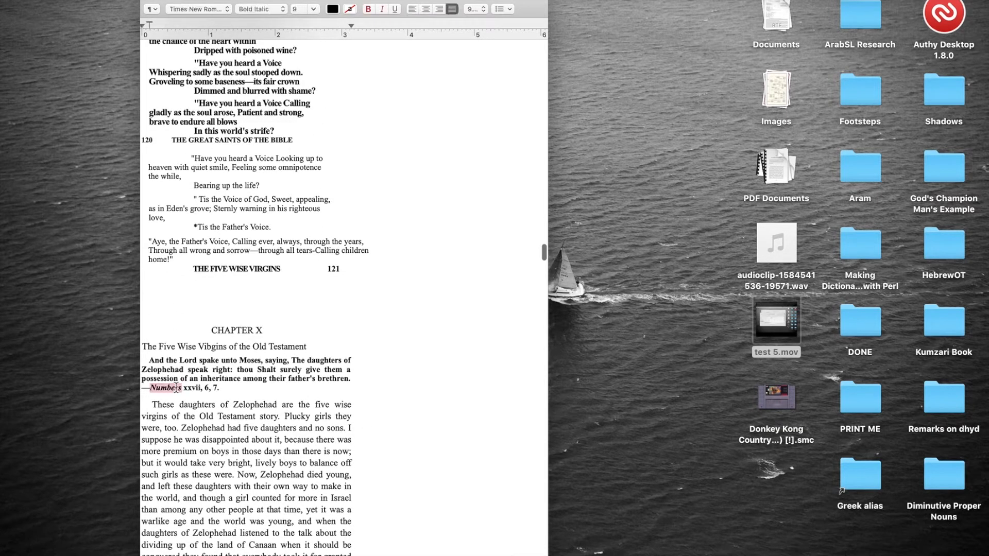
# Step: Delete the stray asterisk before "Tis the Father's Voice." and separate "One great Voice august" from "sings;" with a blank line on page 119
pyautogui.scroll(2, 270, 213)
pyautogui.click(294, 181)
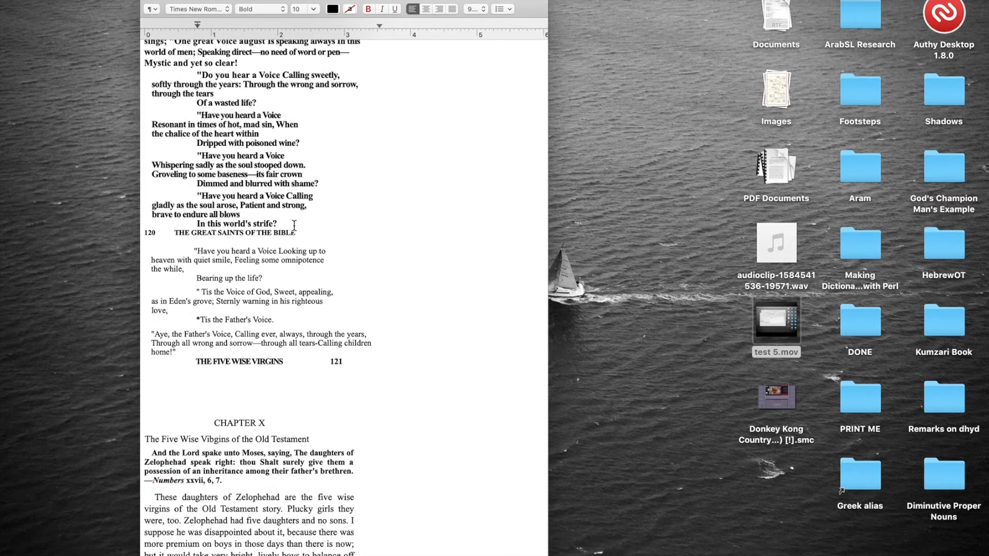
pyautogui.scroll(2, 221, 150)
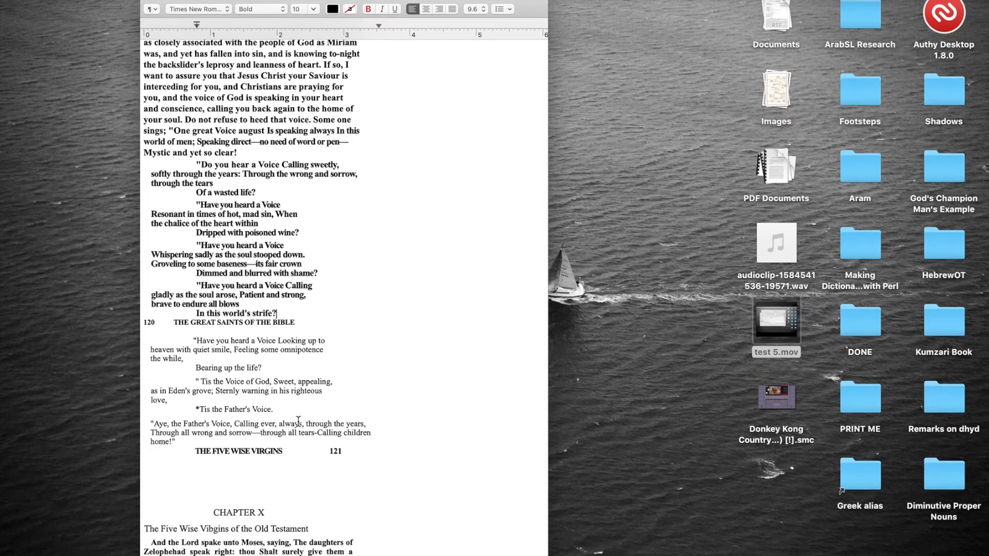
pyautogui.click(199, 410)
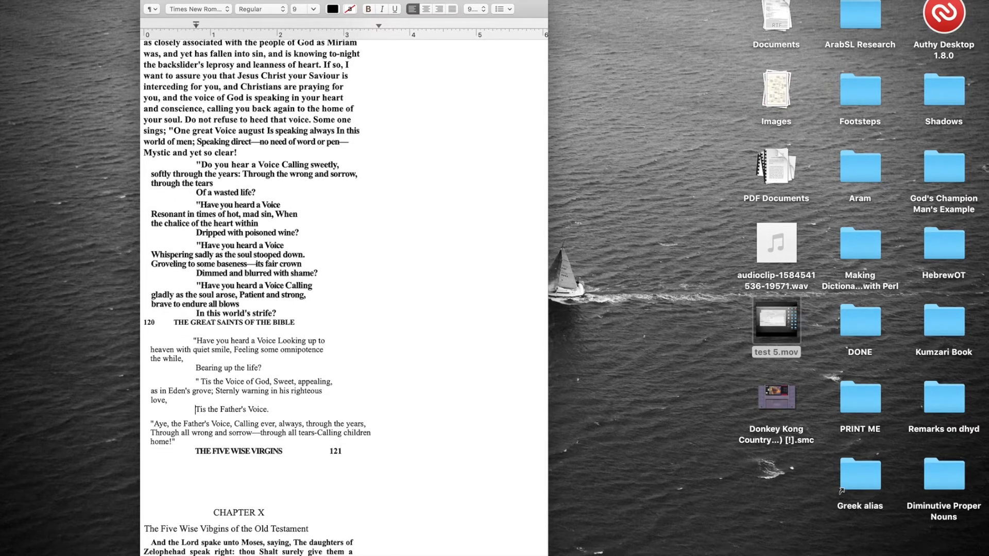
pyautogui.scroll(5, 199, 410)
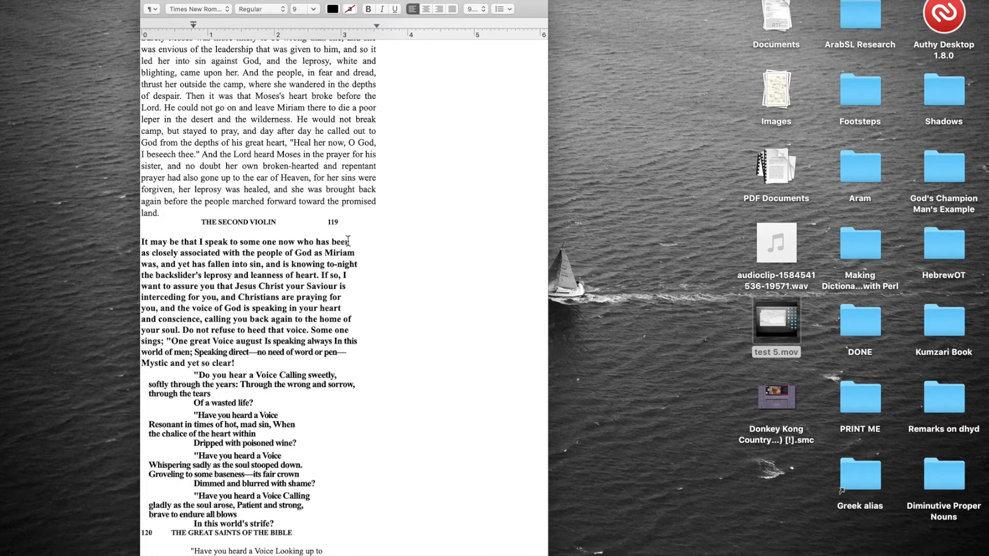
pyautogui.click(166, 340)
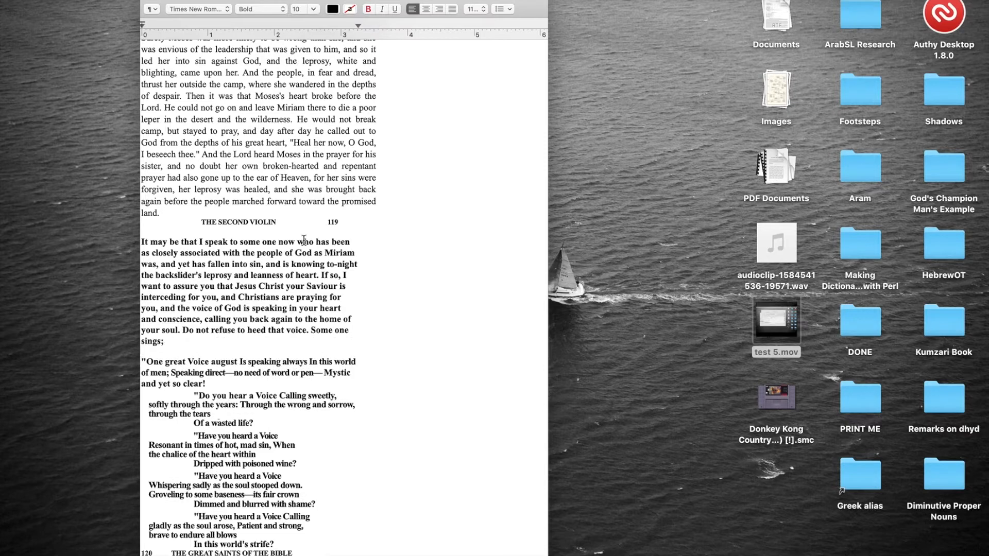
# Step: Remove the bold formatting from the entire document
pyautogui.press('super+a')
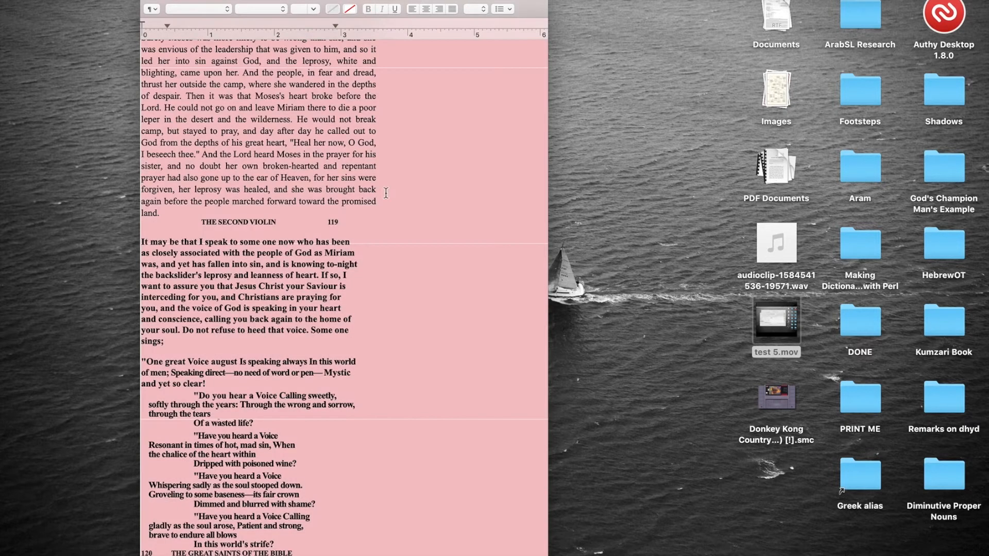
pyautogui.press('super+b')
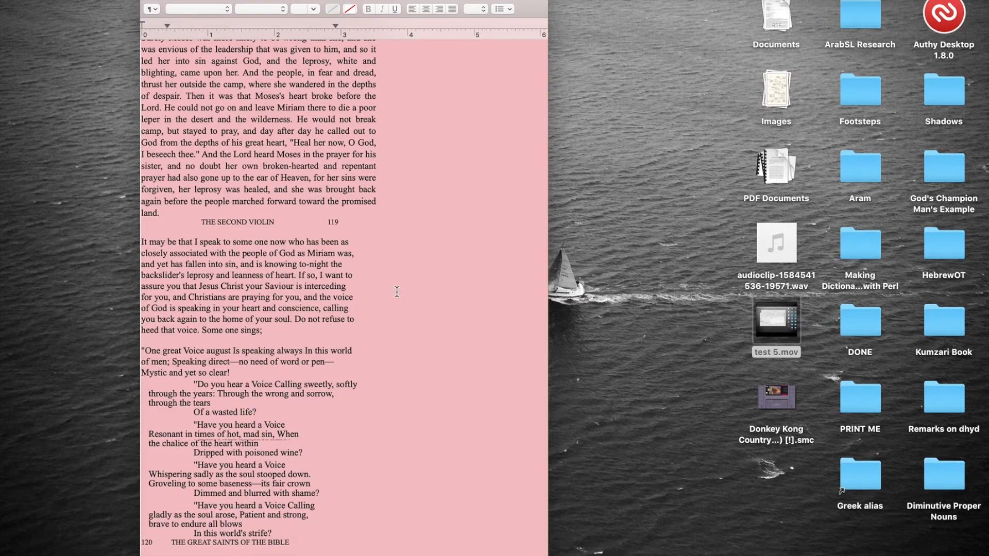
# Step: Remove the underlining from the entire document
pyautogui.scroll(1, 397, 292)
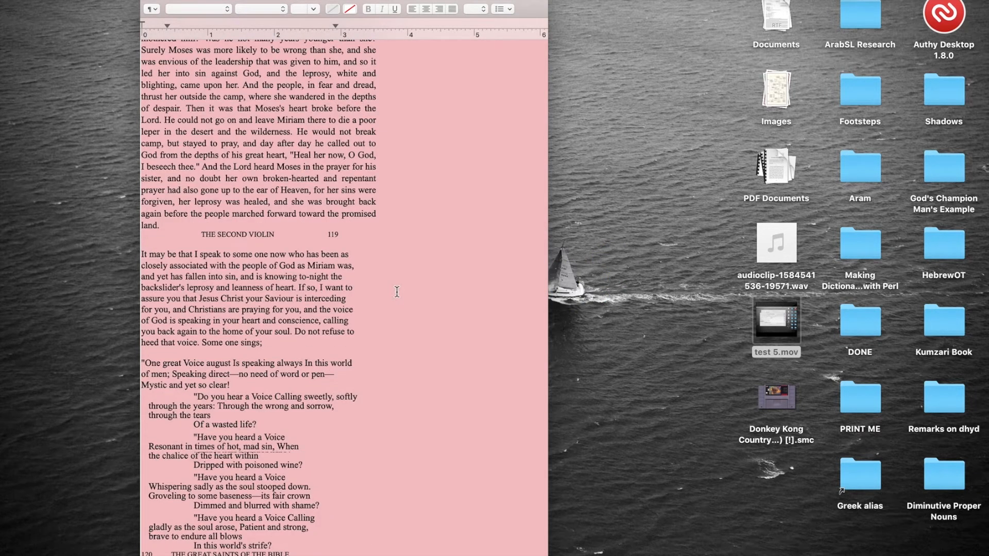
pyautogui.press('super+u')
pyautogui.press('super+u')
pyautogui.click(315, 260)
# Step: Select the entire document and set its kerning to the default
pyautogui.scroll(-5, 315, 261)
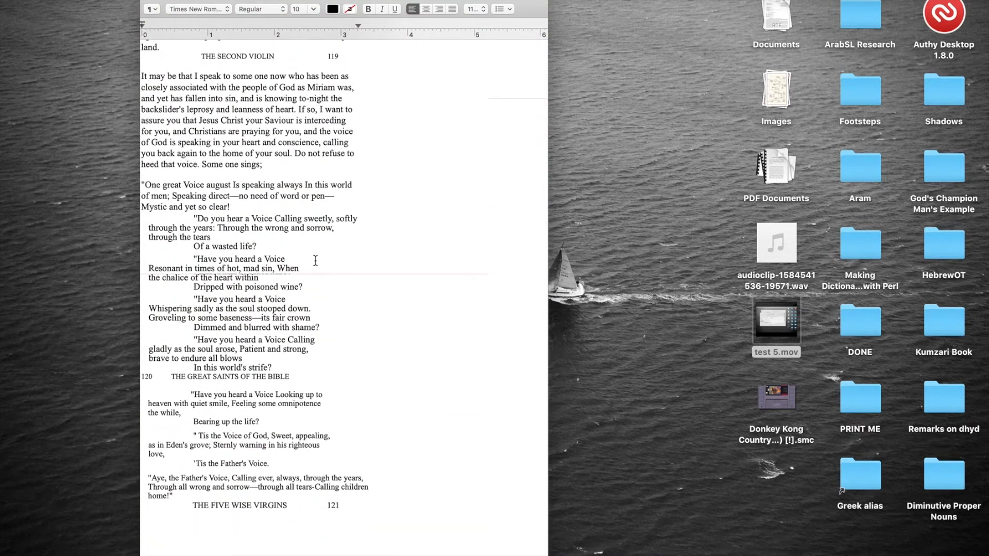
pyautogui.scroll(-15, 315, 260)
pyautogui.scroll(-12, 315, 261)
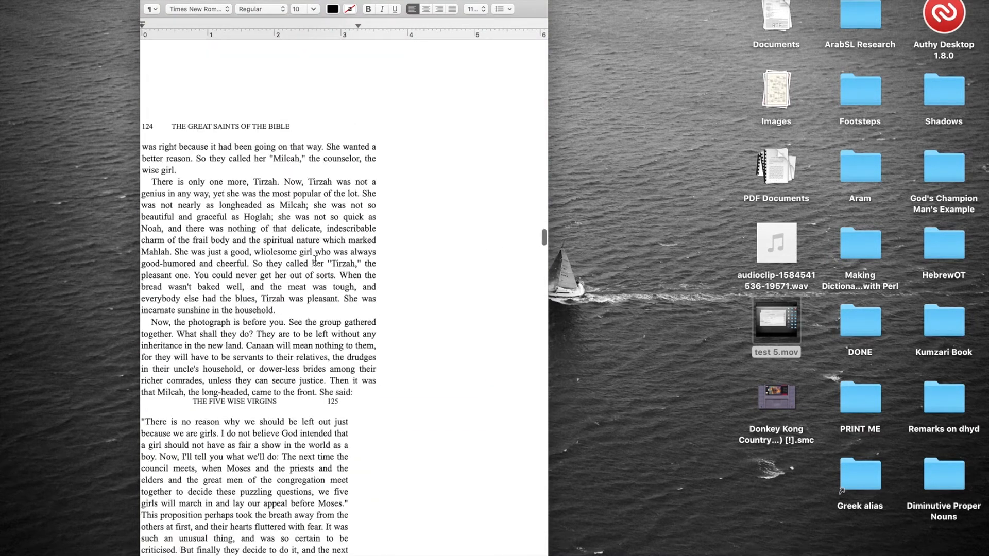
pyautogui.scroll(-6, 315, 261)
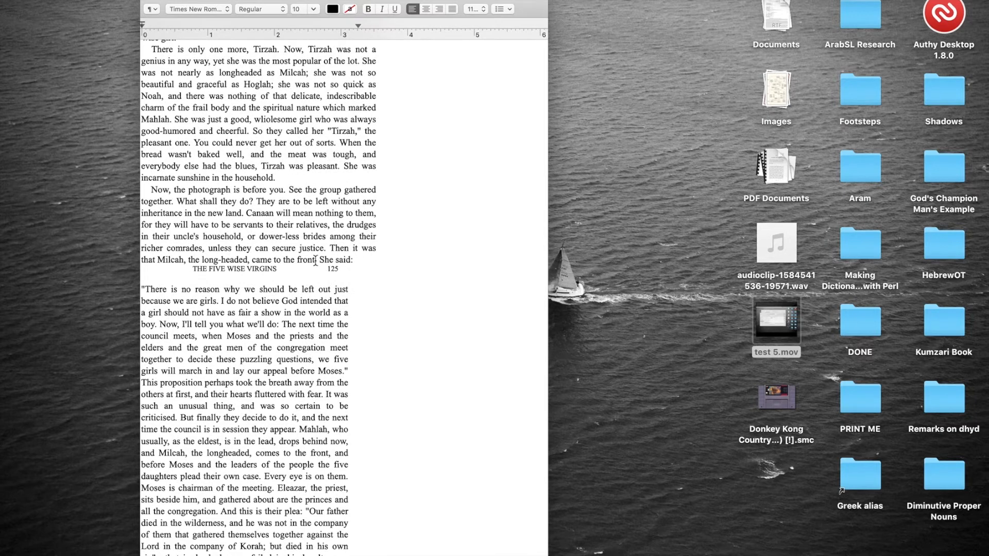
pyautogui.scroll(10, 315, 260)
pyautogui.press('super+a')
pyautogui.click(187, 0)
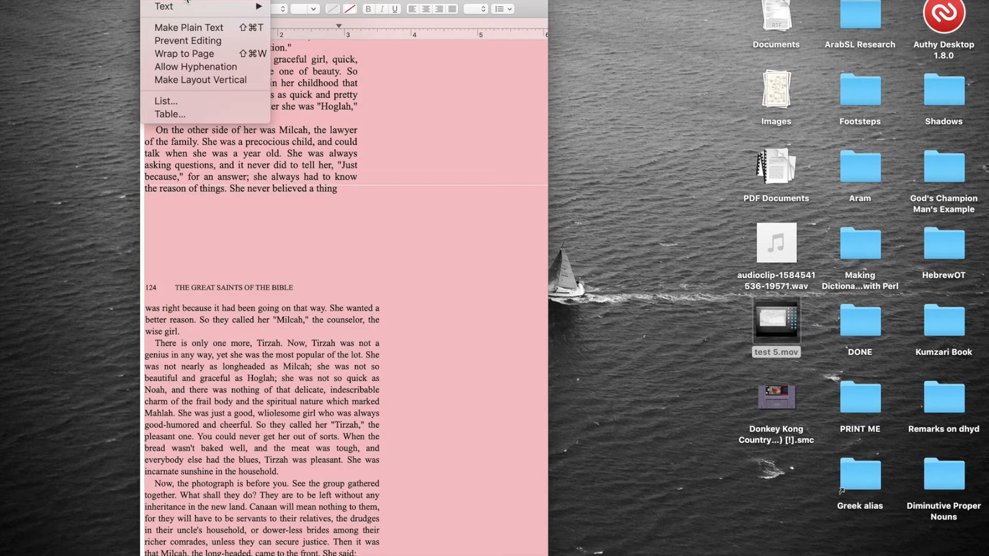
pyautogui.moveTo(187, 1)
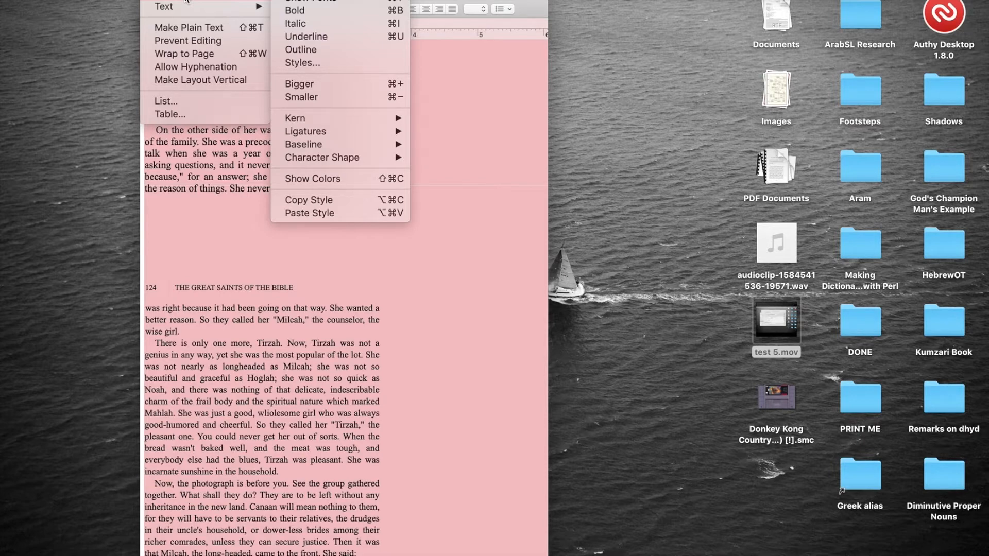
pyautogui.moveTo(361, 118)
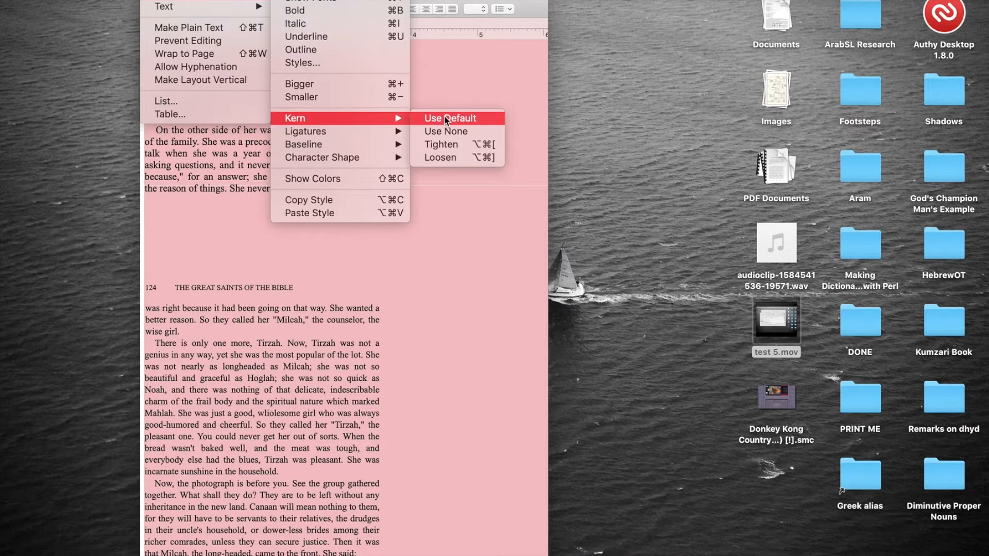
pyautogui.click(446, 118)
# Step: Set the baseline of all the text to the default
pyautogui.scroll(5, 236, 109)
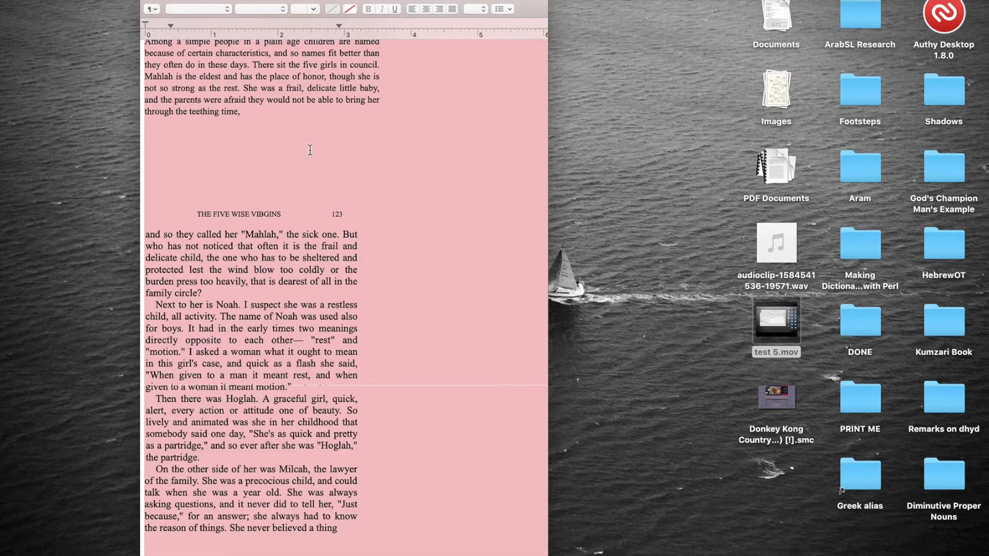
pyautogui.click(200, 1)
pyautogui.moveTo(174, 1)
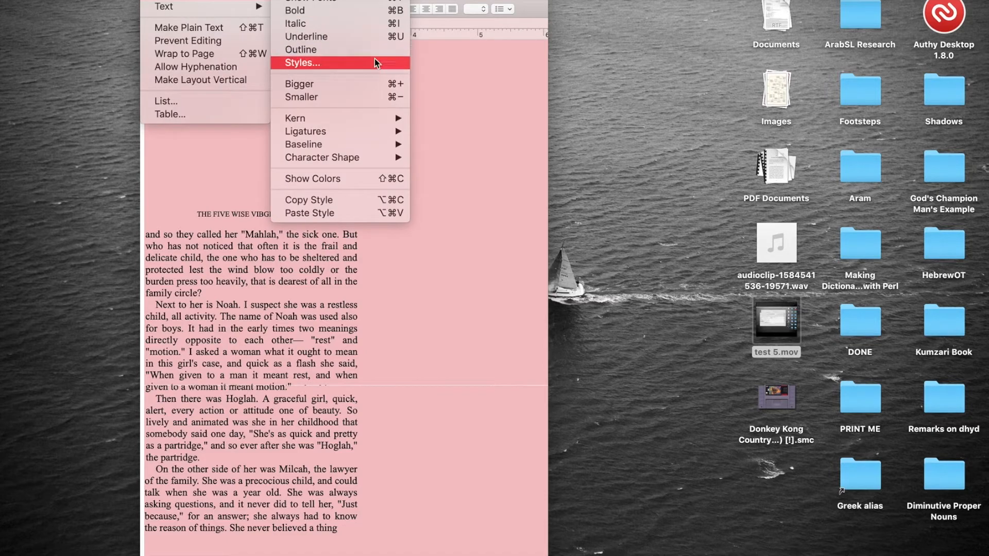
pyautogui.moveTo(381, 144)
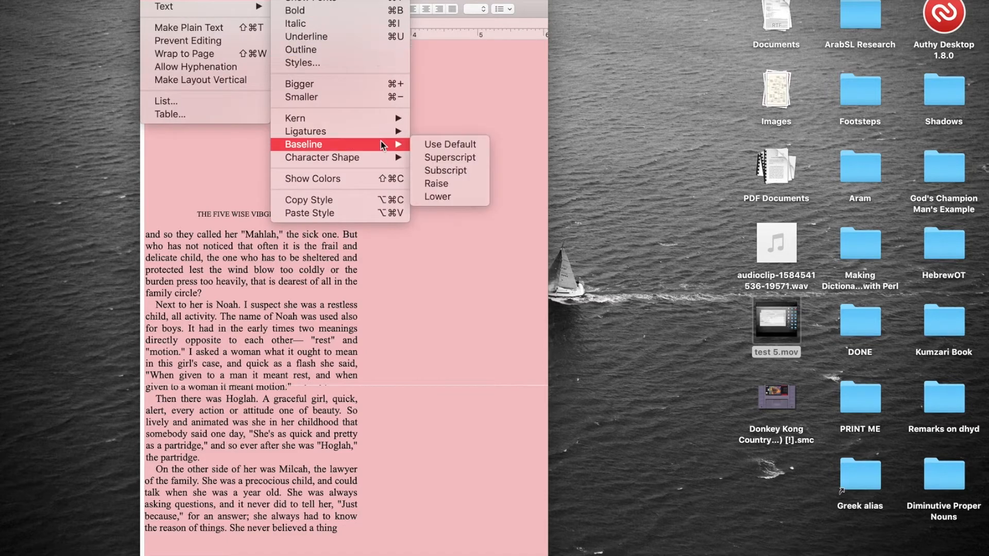
pyautogui.click(433, 145)
# Step: Set the font of the entire document to Times New Roman at size 14
pyautogui.scroll(5, 433, 147)
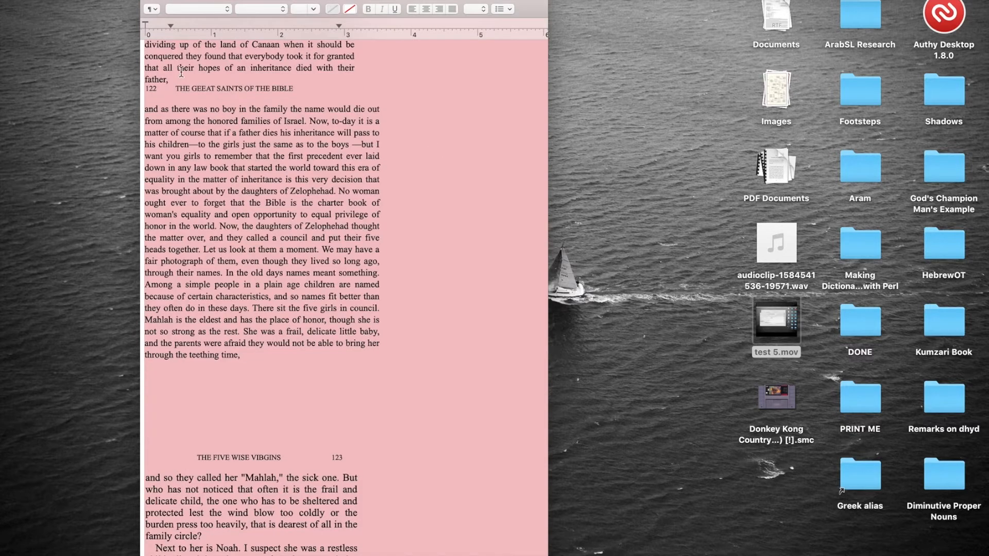
pyautogui.click(155, 0)
pyautogui.click(154, 0)
pyautogui.click(203, 9)
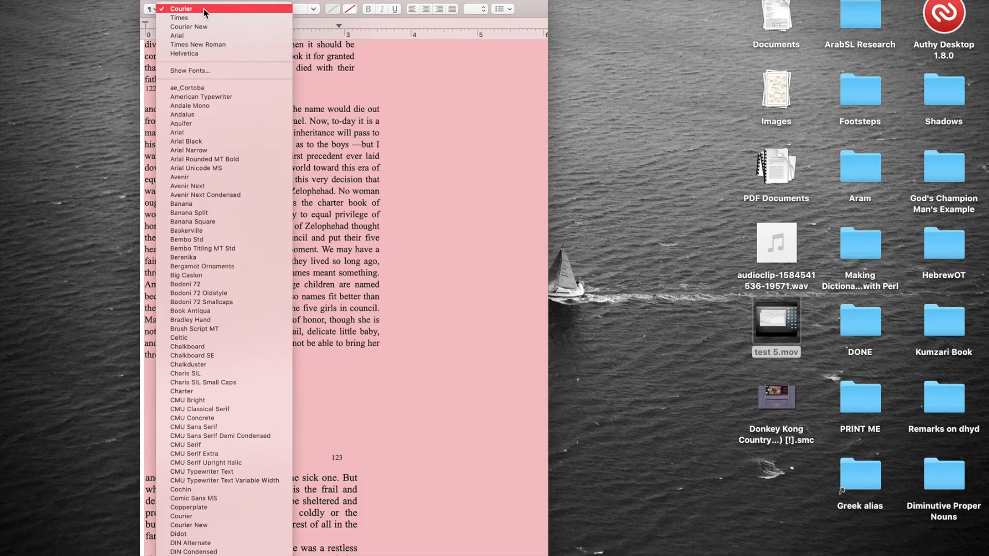
pyautogui.click(220, 44)
pyautogui.scroll(5, 288, 46)
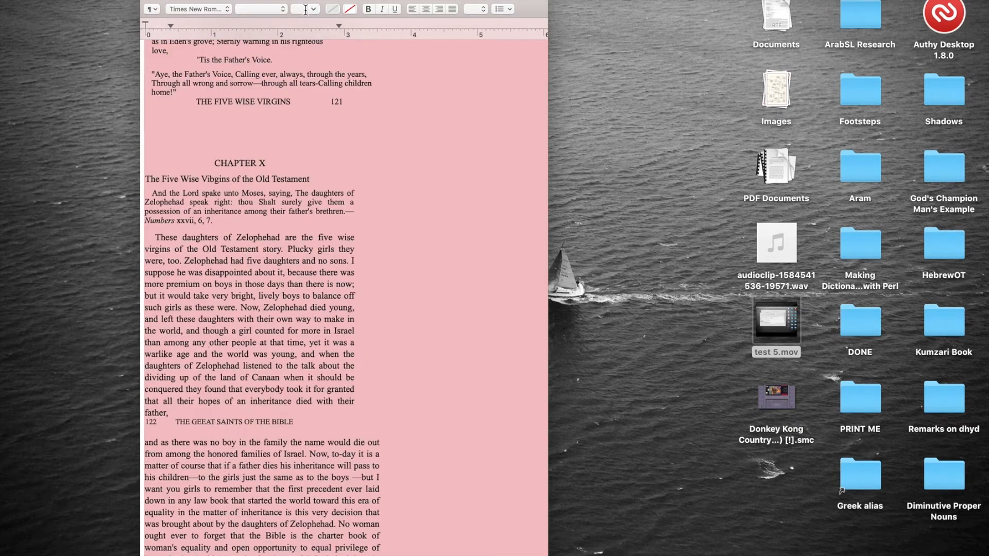
pyautogui.click(306, 10)
pyautogui.write('14')
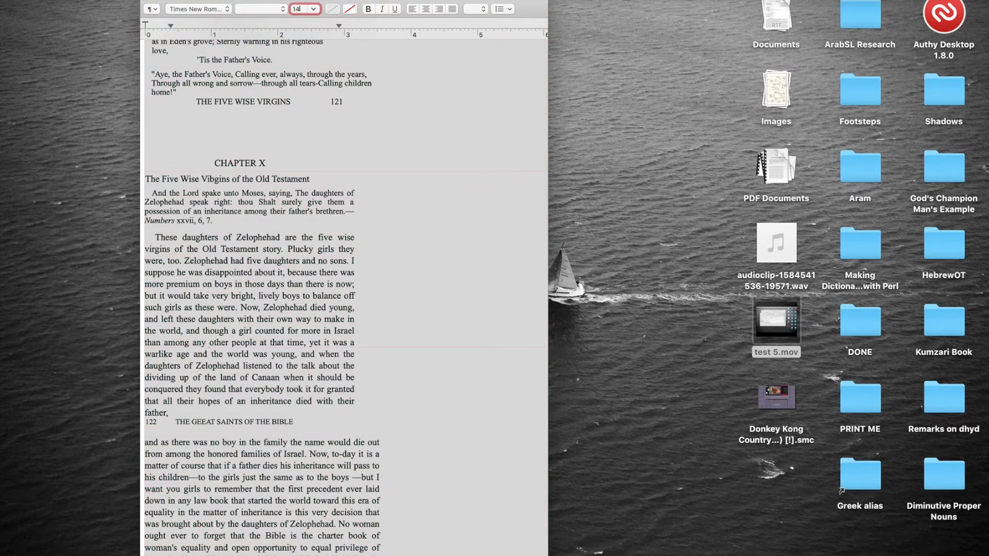
pyautogui.press('Return')
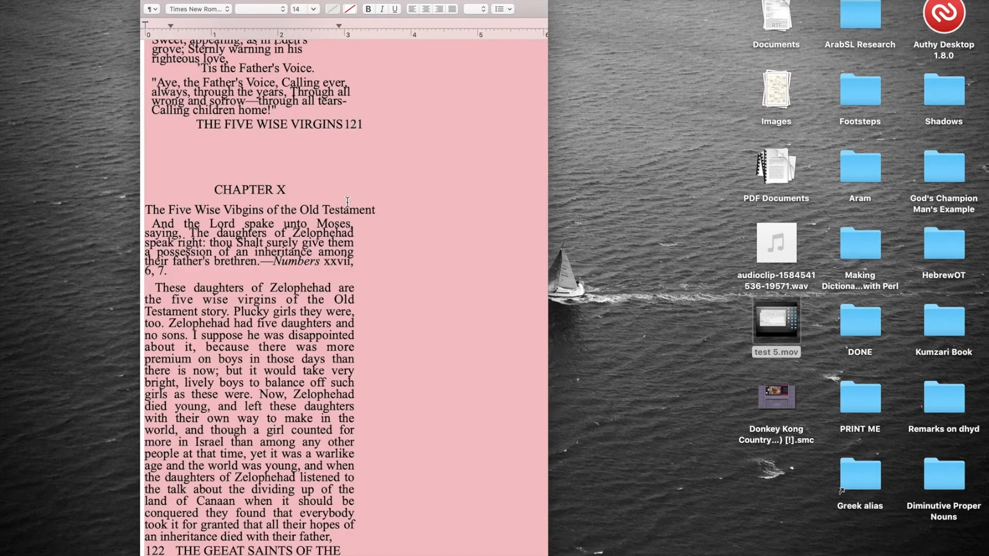
# Step: Set the document's line height to exactly 16 points and the paragraph spacing after to 2 points
pyautogui.click(169, 0)
pyautogui.moveTo(175, 6)
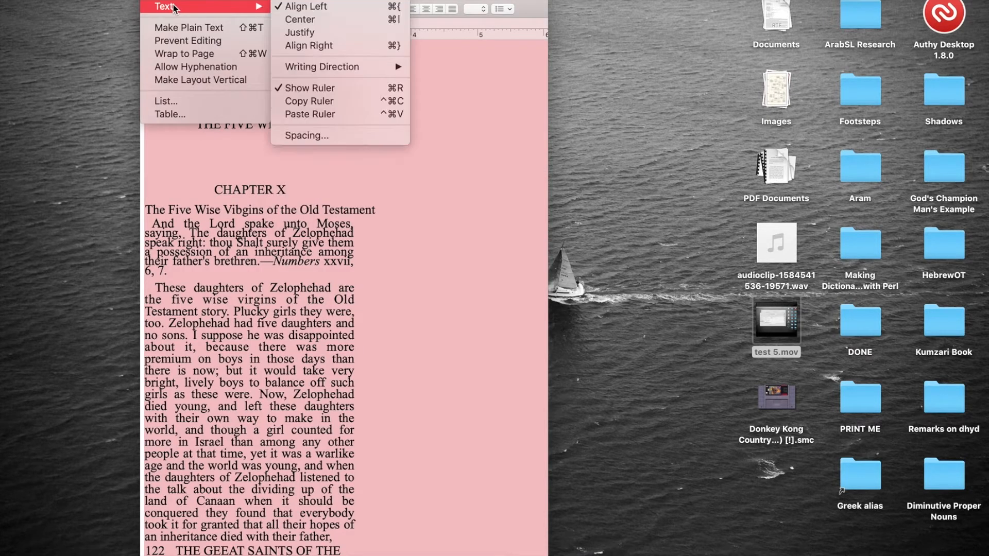
pyautogui.click(333, 137)
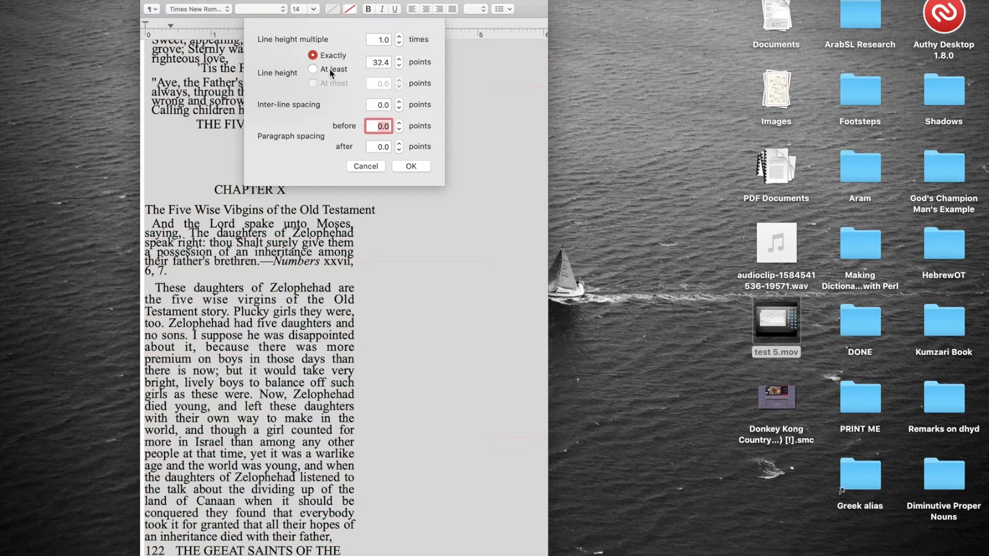
pyautogui.doubleClick(378, 61)
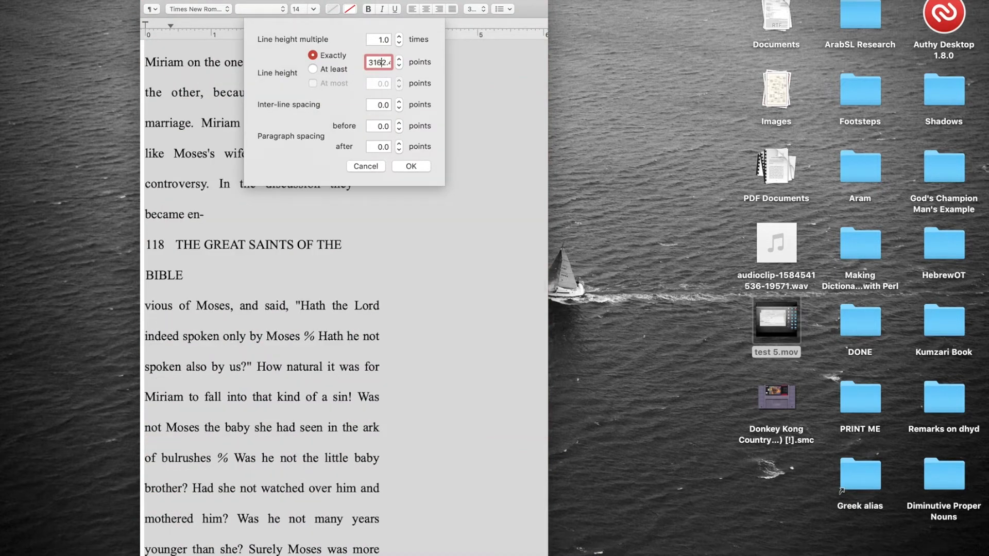
pyautogui.write('16')
pyautogui.doubleClick(379, 147)
pyautogui.write('2')
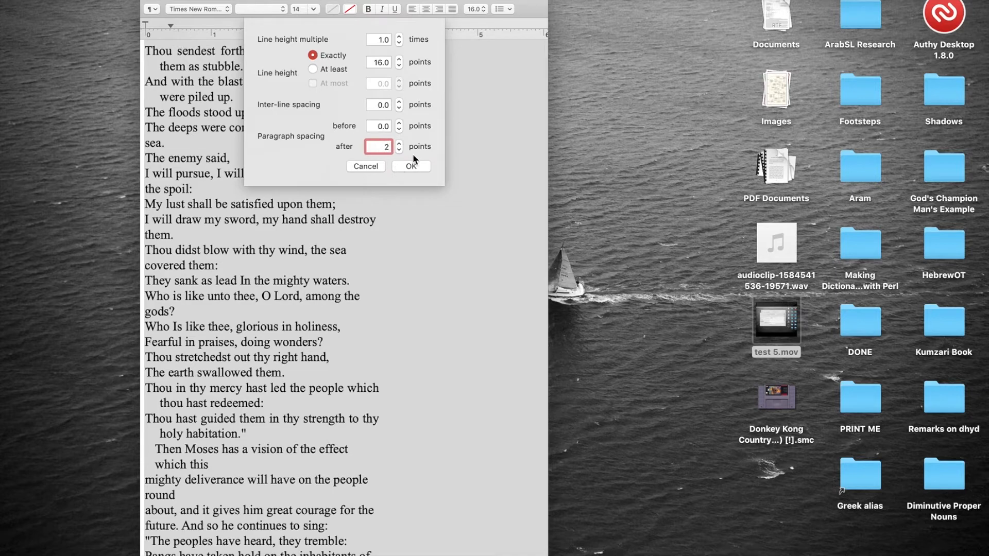
pyautogui.press('Return')
pyautogui.click(417, 172)
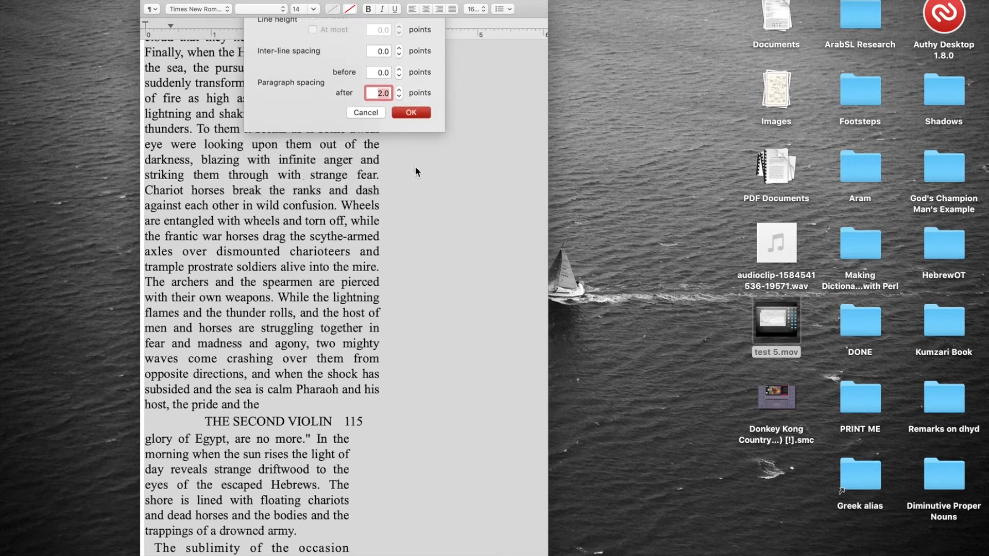
# Step: Widen the document window across most of the screen
pyautogui.scroll(-15, 328, 129)
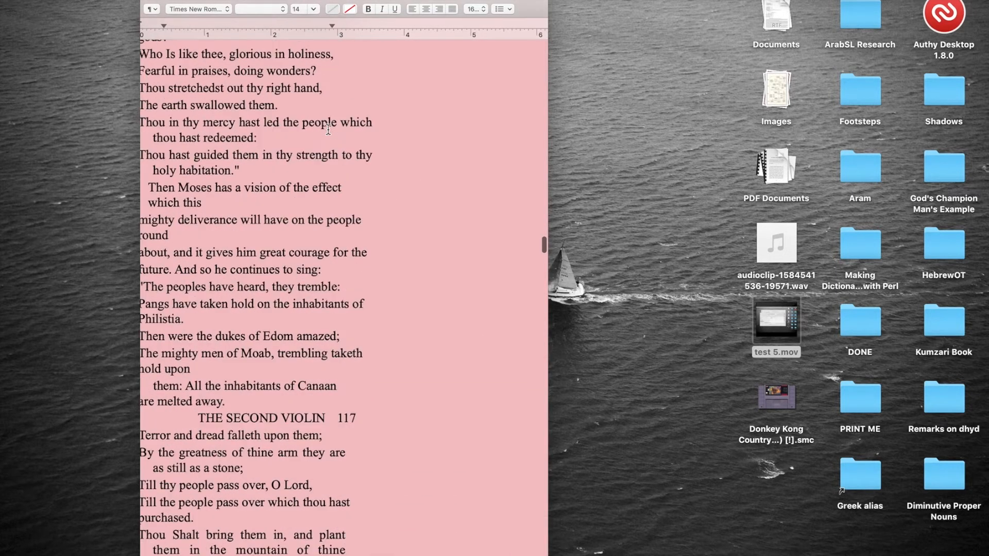
pyautogui.moveTo(548, 129); pyautogui.dragTo(936, 135)
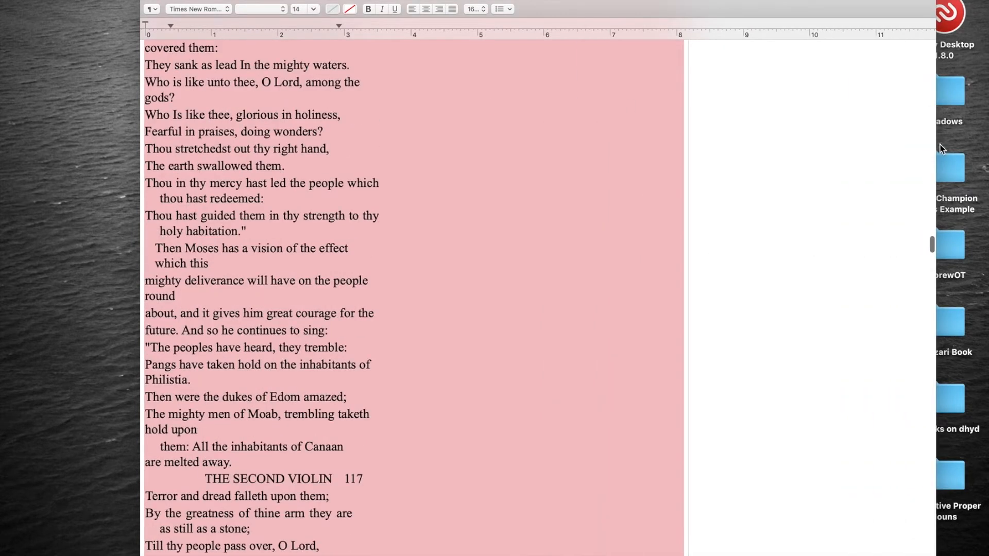
pyautogui.moveTo(731, 2); pyautogui.dragTo(657, 3)
pyautogui.moveTo(861, 103); pyautogui.dragTo(965, 102)
# Step: Try to extend the right indent of the entire document to the far edge of the text area
pyautogui.scroll(-10, 424, 153)
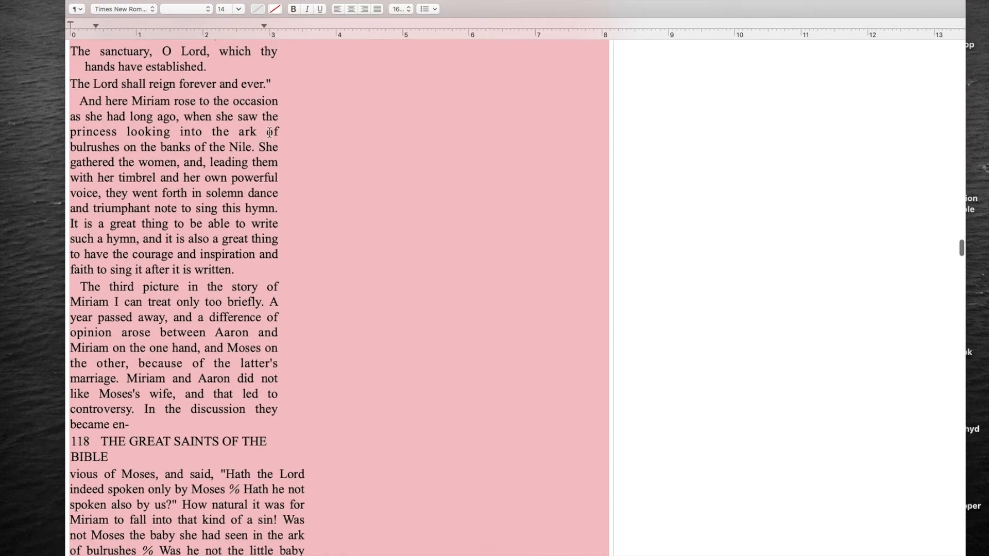
pyautogui.scroll(-5, 270, 133)
pyautogui.scroll(-2, 270, 132)
pyautogui.scroll(8, 269, 132)
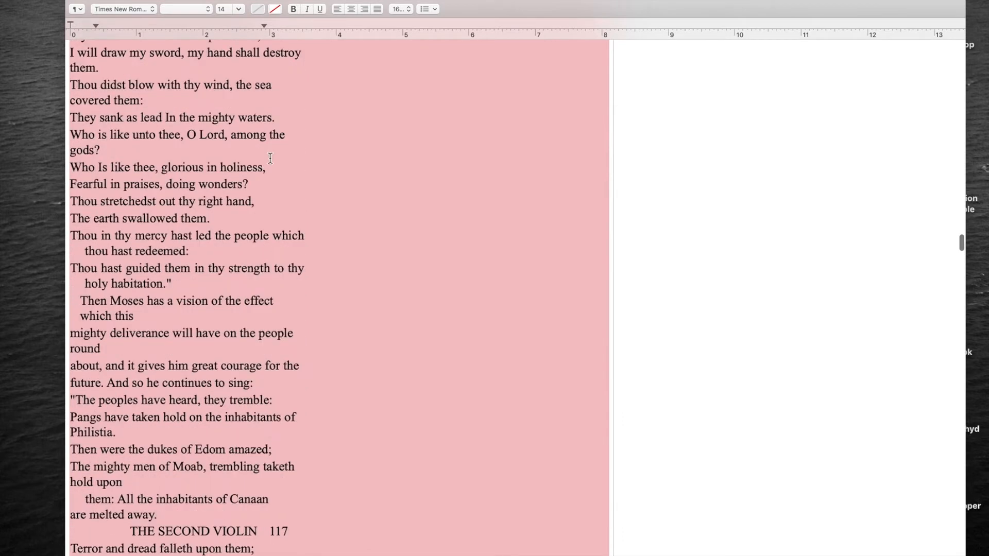
pyautogui.moveTo(265, 26); pyautogui.dragTo(609, 27)
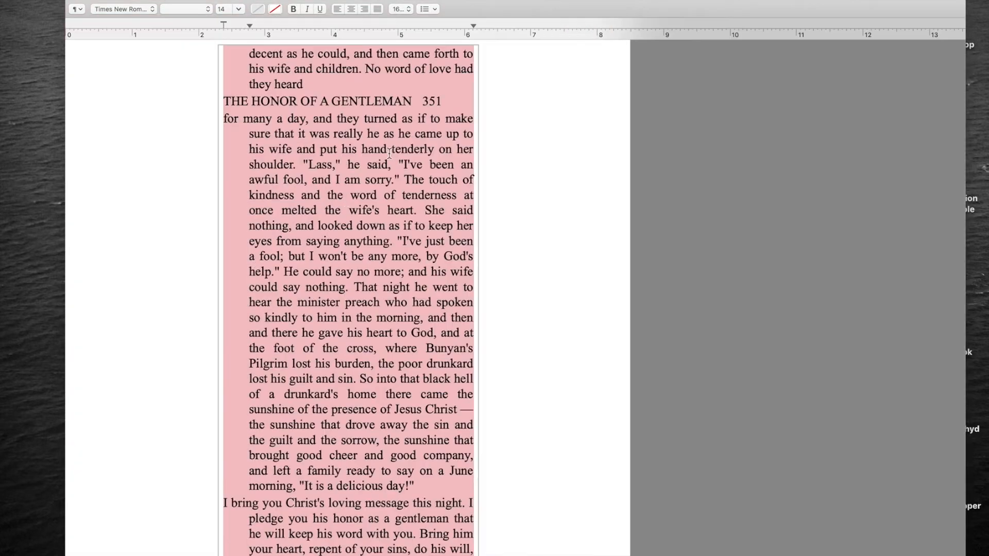
# Step: Examine the reflowed text from page 351 back to page 346, the contents list and the opening chapter for indent problems
pyautogui.scroll(10, 463, 147)
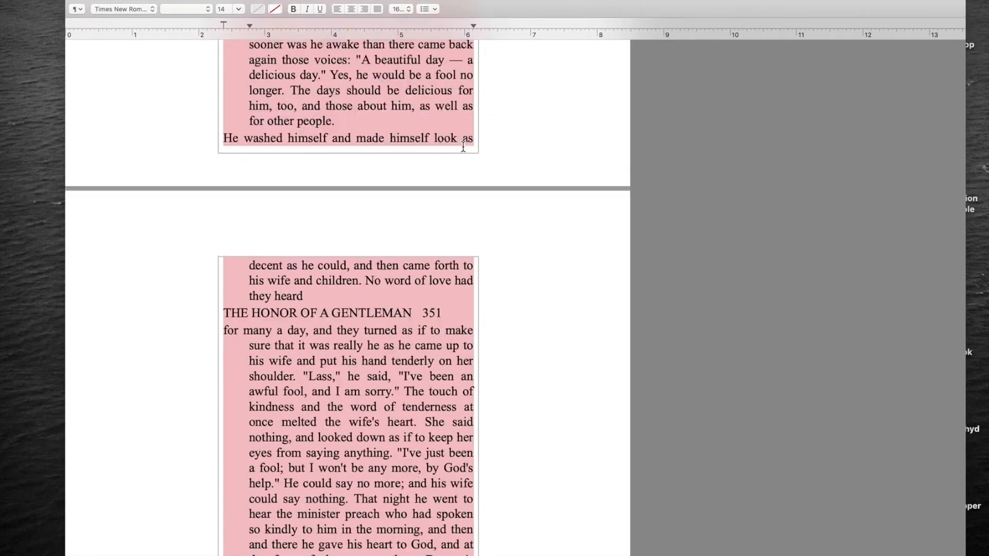
pyautogui.scroll(10, 463, 147)
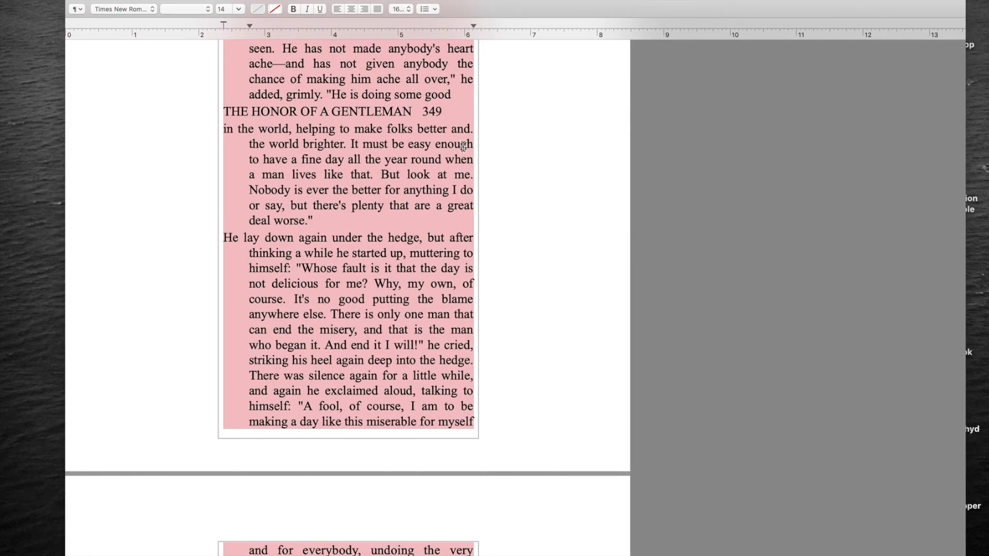
pyautogui.scroll(10, 463, 146)
pyautogui.scroll(7, 463, 147)
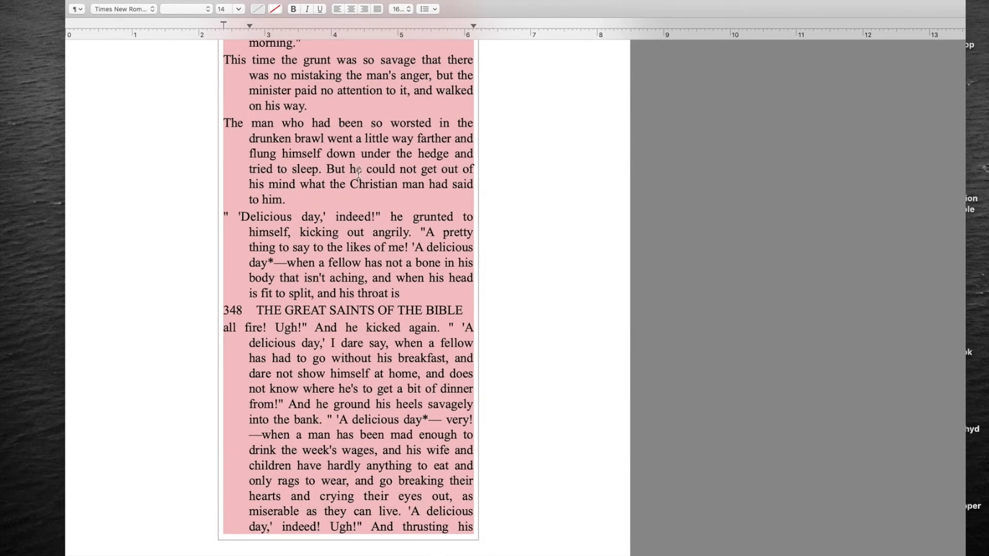
pyautogui.scroll(20, 358, 172)
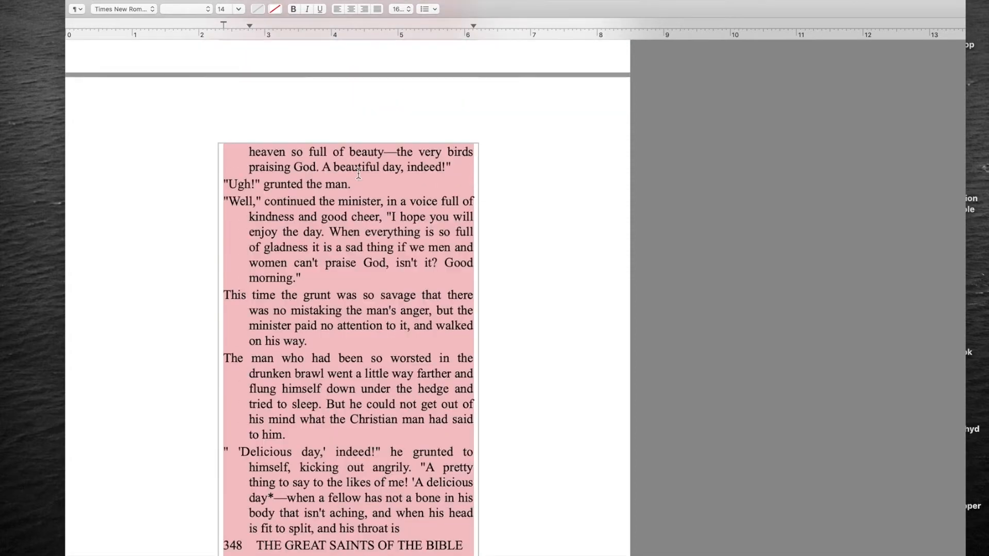
pyautogui.scroll(5, 358, 174)
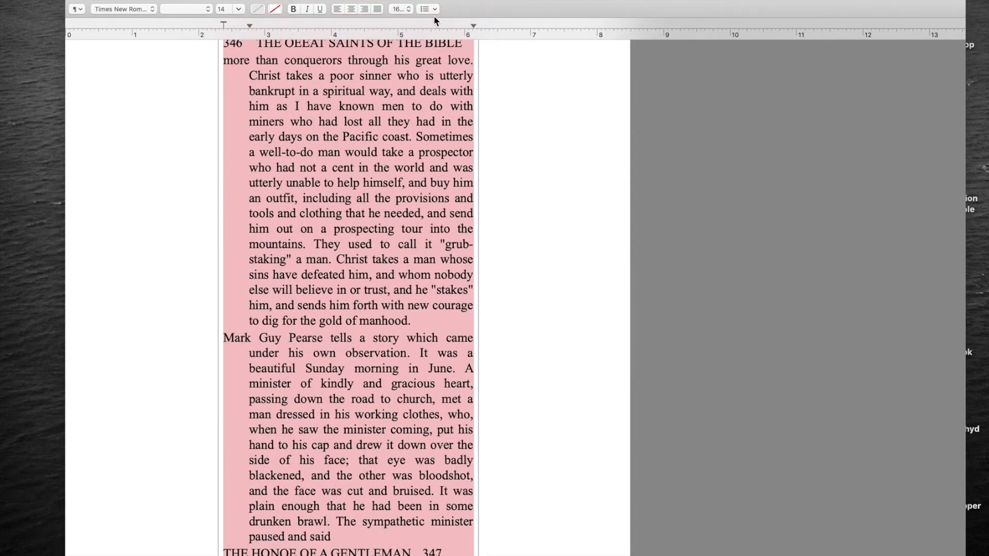
pyautogui.click(474, 26)
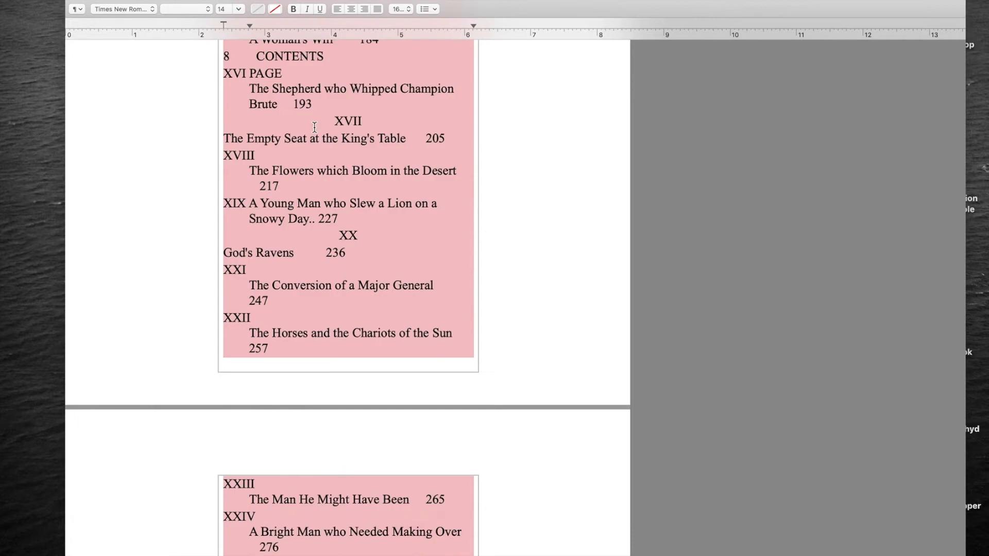
pyautogui.scroll(-1, 378, 174)
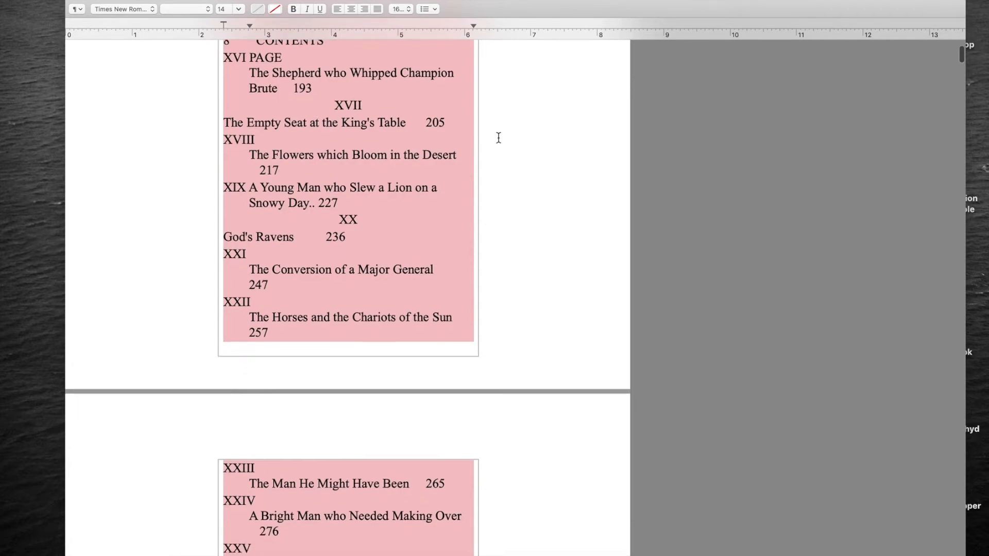
pyautogui.scroll(-15, 496, 137)
pyautogui.scroll(-15, 499, 138)
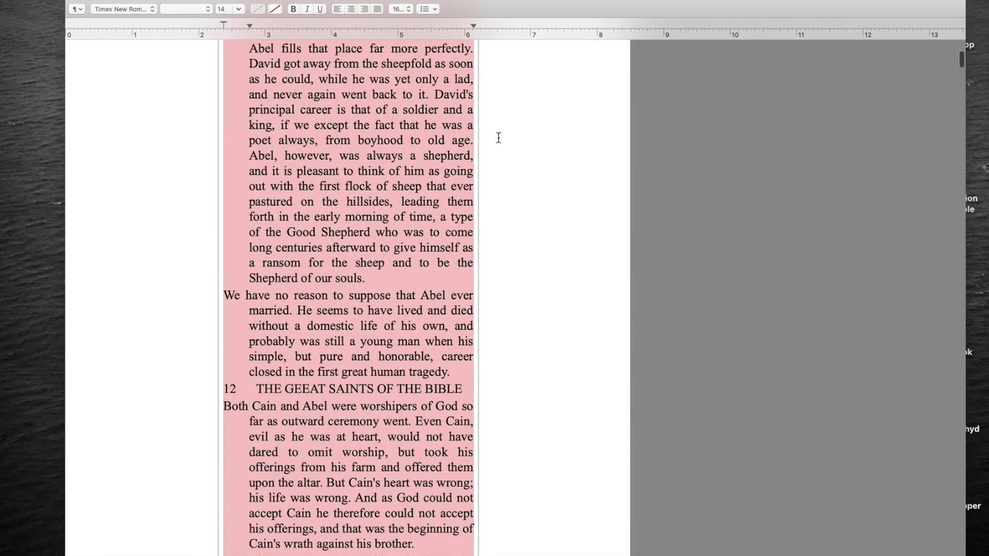
# Step: Undo the last right-indent change to the document
pyautogui.click(441, 135)
pyautogui.press('super+z')
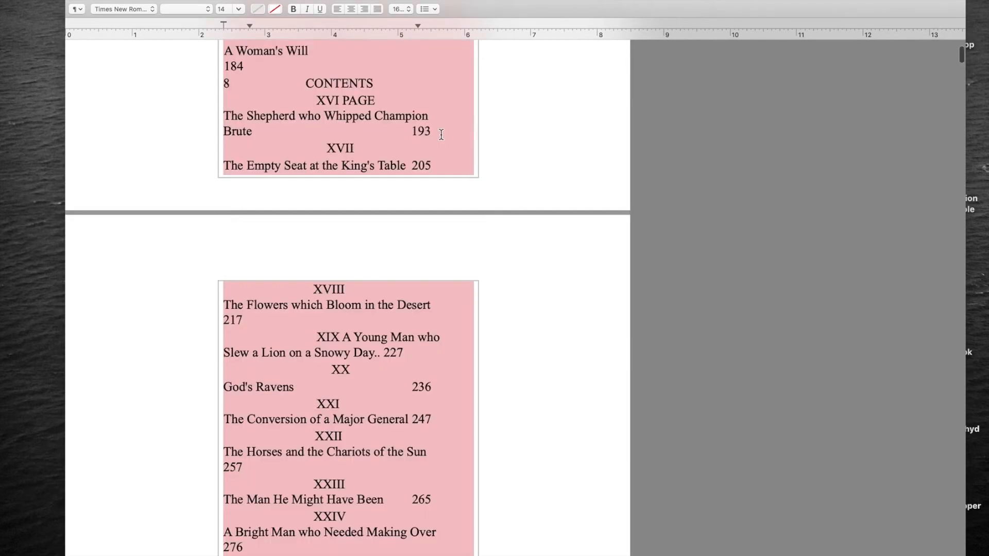
pyautogui.scroll(-15, 441, 135)
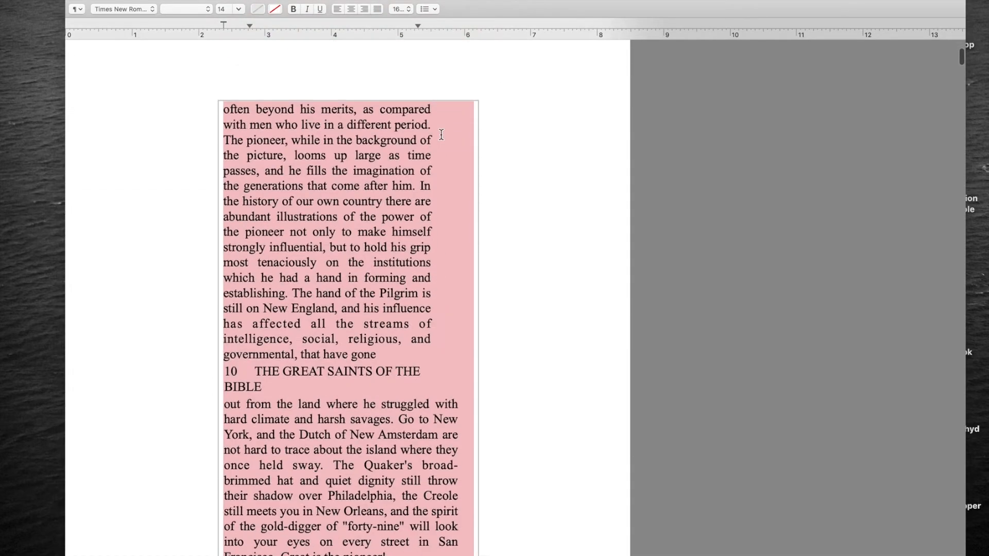
# Step: Examine the paragraph indents around the page 15 heading and compare them with those of the neighbouring pages
pyautogui.scroll(-15, 441, 135)
pyautogui.scroll(-15, 441, 135)
pyautogui.scroll(-6, 441, 135)
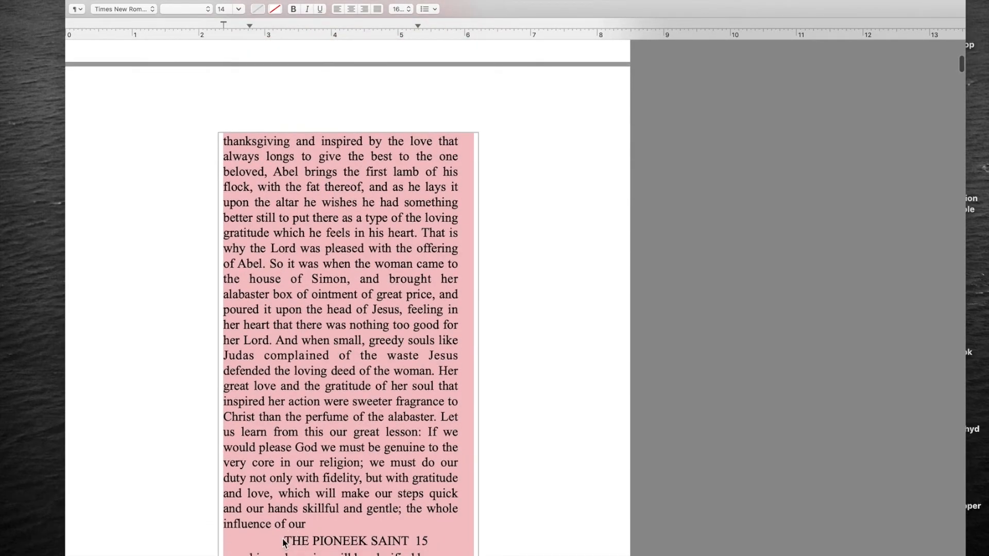
pyautogui.click(285, 542)
pyautogui.scroll(-2, 287, 199)
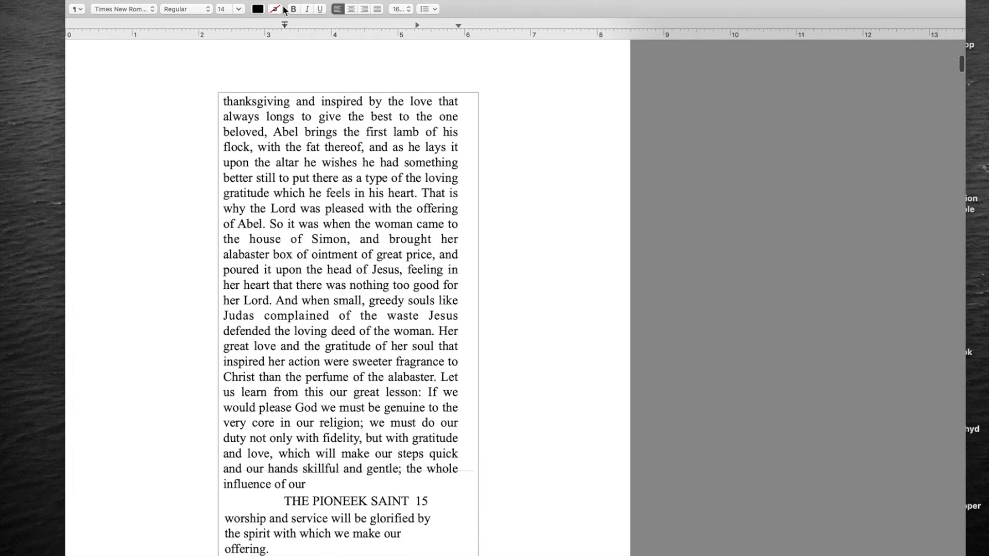
pyautogui.click(199, 0)
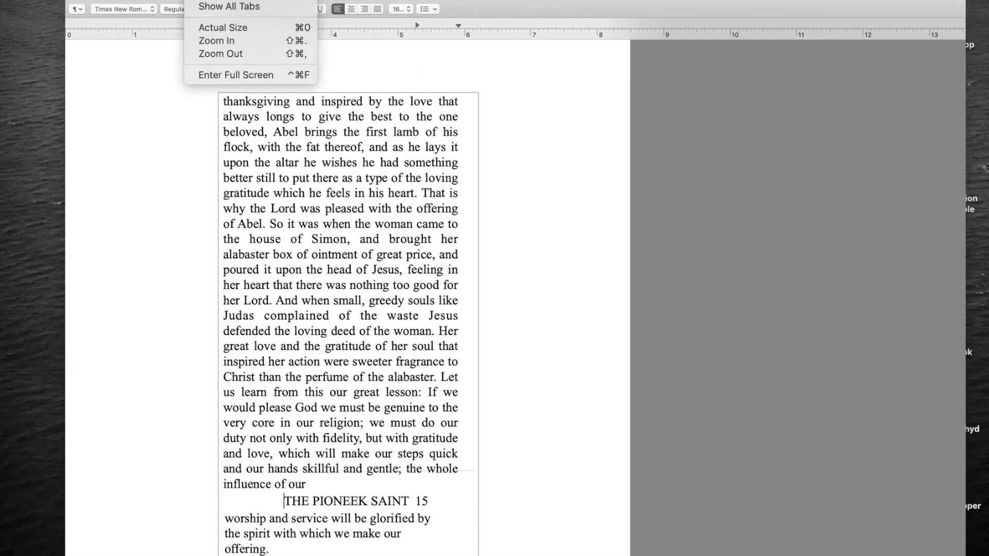
pyautogui.click(230, 2)
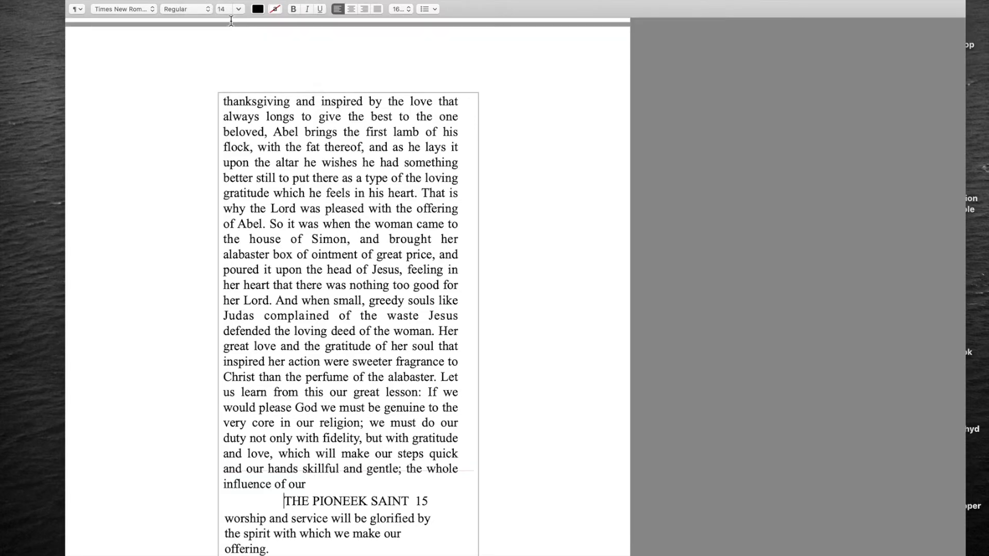
pyautogui.press('super+r')
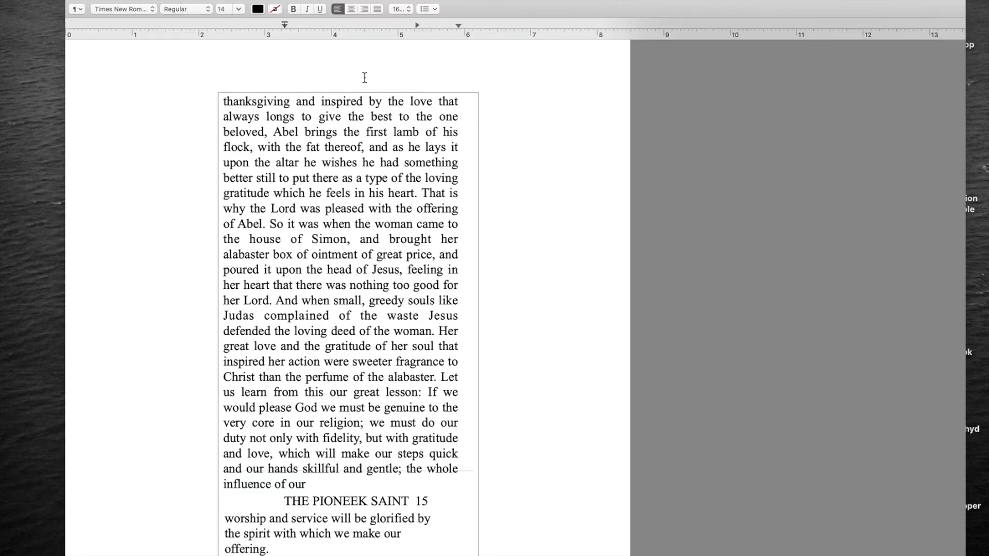
pyautogui.scroll(-10, 410, 92)
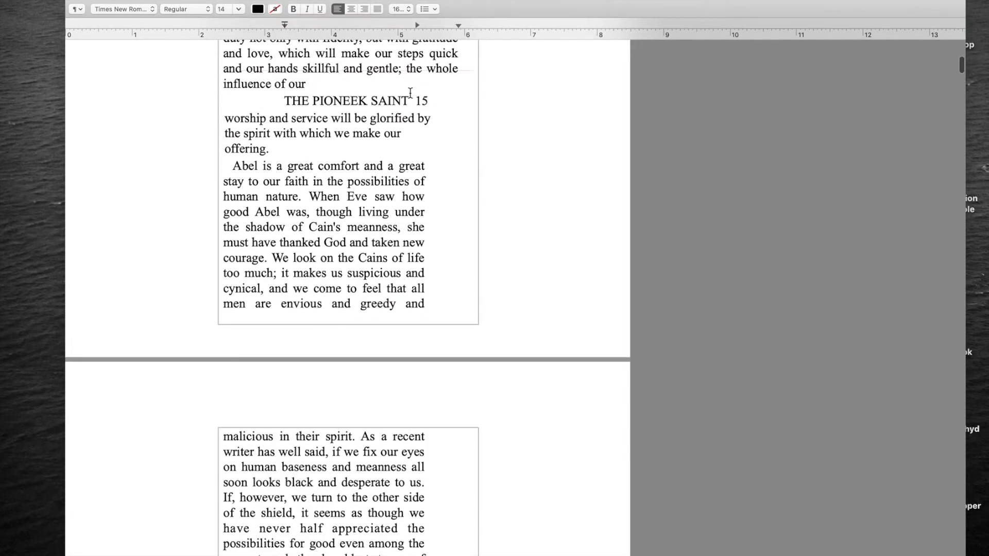
pyautogui.click(355, 120)
pyautogui.click(344, 166)
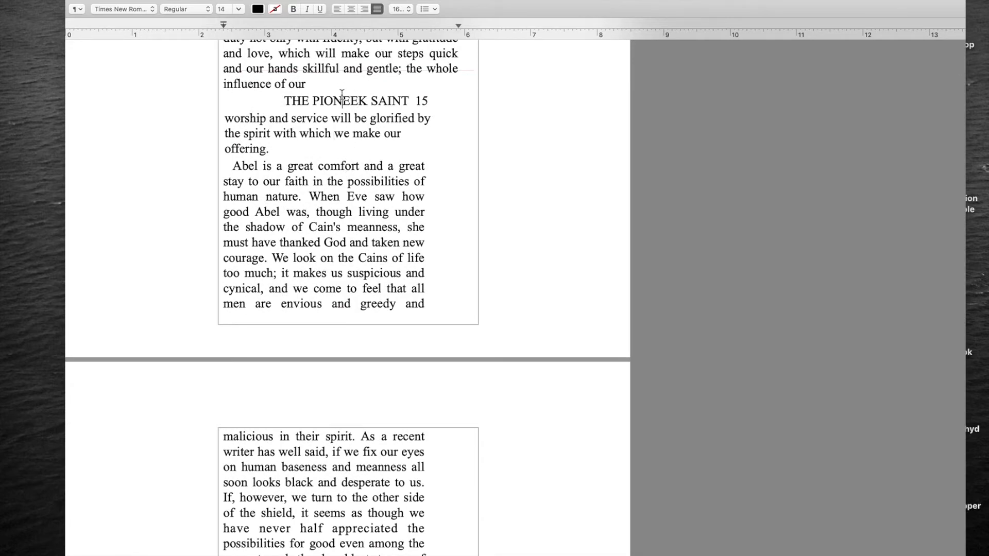
pyautogui.scroll(-15, 341, 94)
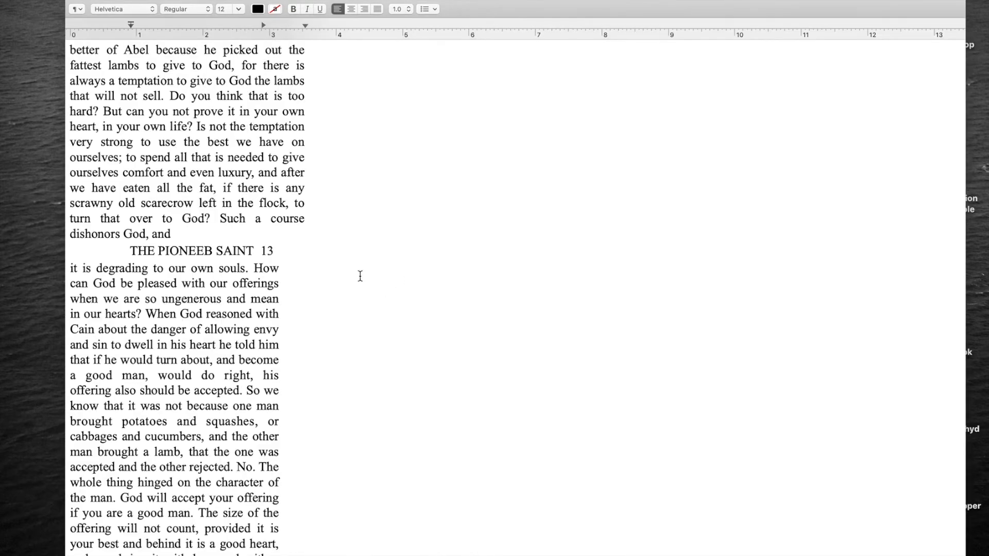
# Step: Close the document, restart TextEdit and set its preferences to display RTF files as RTF code instead of formatted text
pyautogui.click(360, 276)
pyautogui.press('super+comma')
pyautogui.press('super+w')
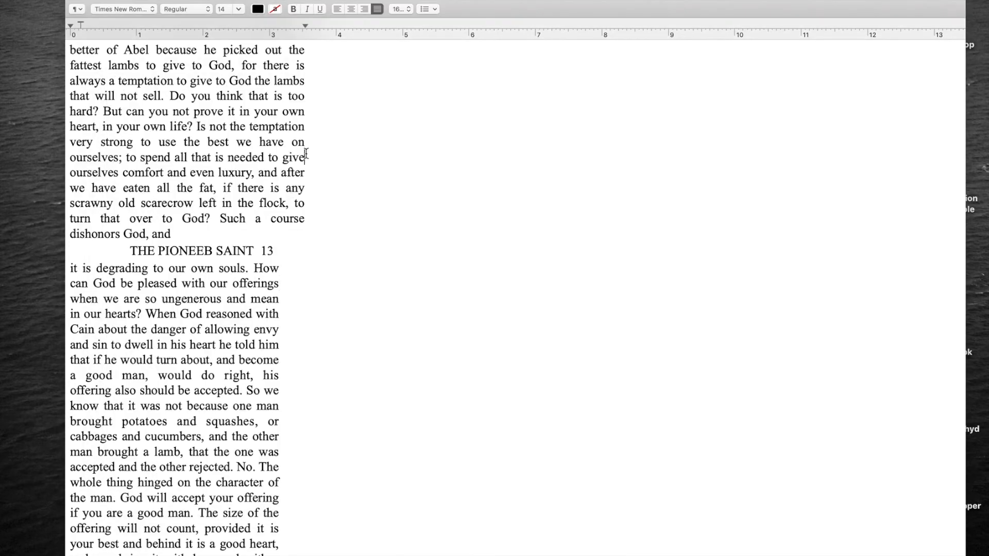
pyautogui.press('super+q')
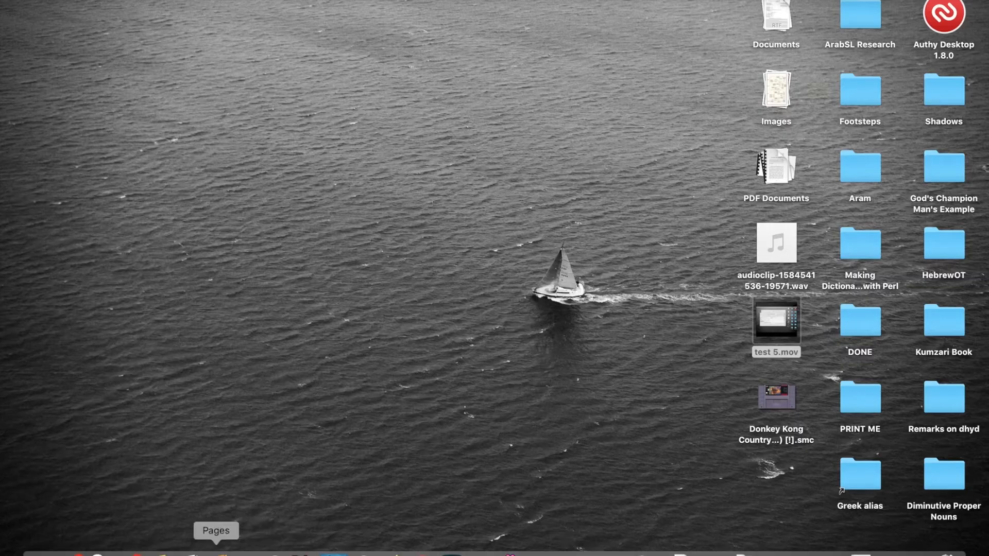
pyautogui.click(186, 555)
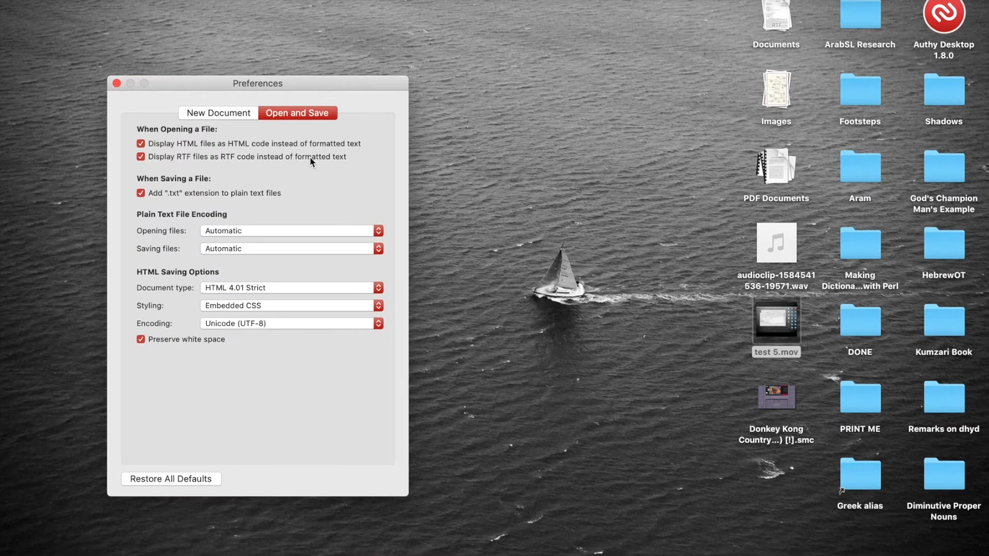
pyautogui.click(54, 0)
pyautogui.click(76, 15)
pyautogui.press('super+w')
# Step: Reopen The_Great_Saints_of_the_Bible.rtf as code in an enlarged window and select all of its RTF code
pyautogui.rightClick(187, 552)
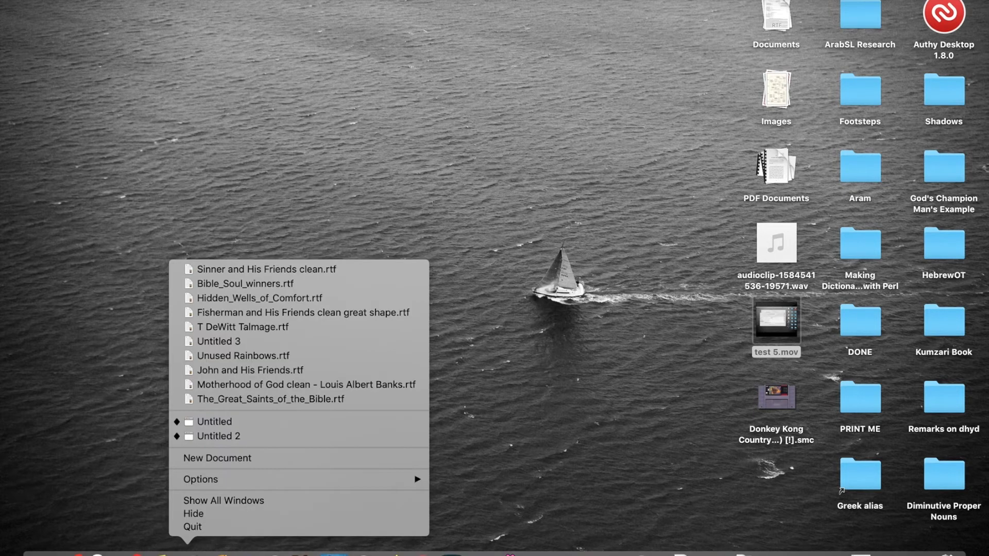
pyautogui.click(270, 399)
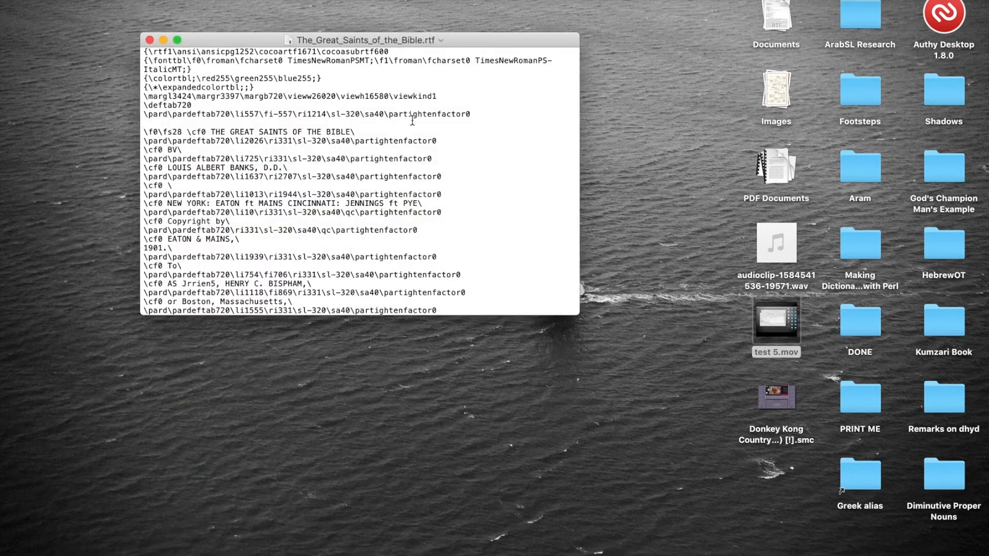
pyautogui.moveTo(578, 314); pyautogui.dragTo(622, 553)
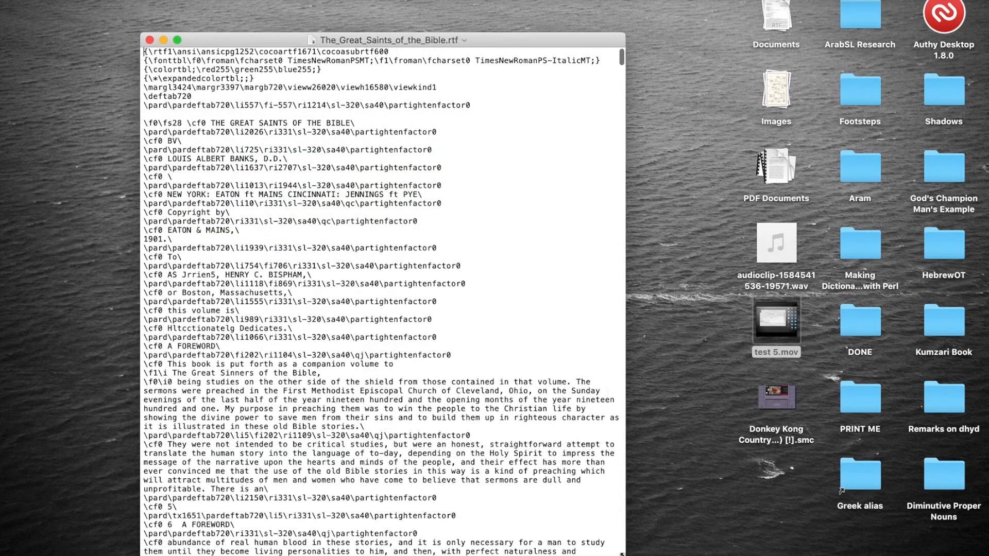
pyautogui.scroll(-6, 452, 249)
pyautogui.click(451, 248)
pyautogui.scroll(-5, 451, 248)
pyautogui.press('super+a')
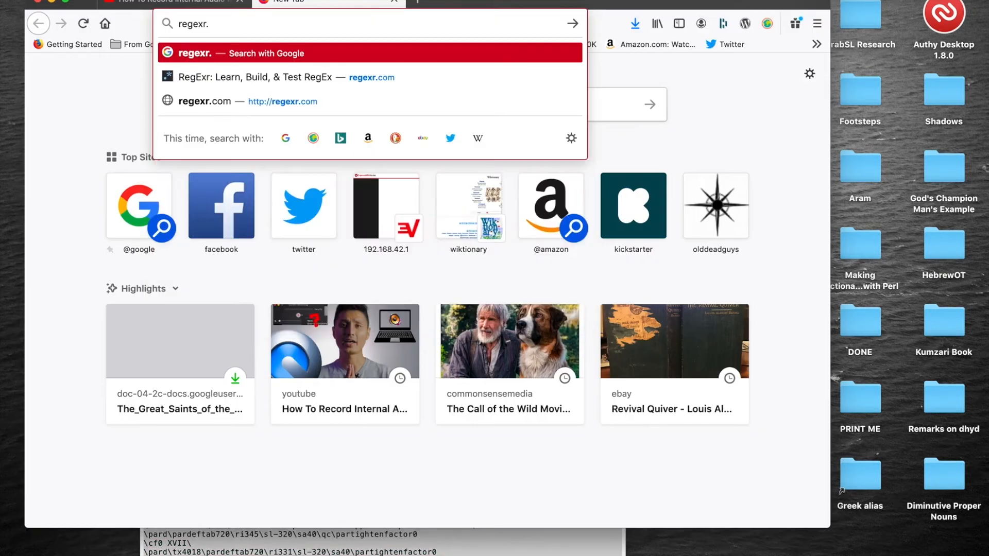
# Step: Open regexr.com in the browser and set the expression to \\ri([0-9])+ for matching right-indent codes
pyautogui.write('com')
pyautogui.press('Return')
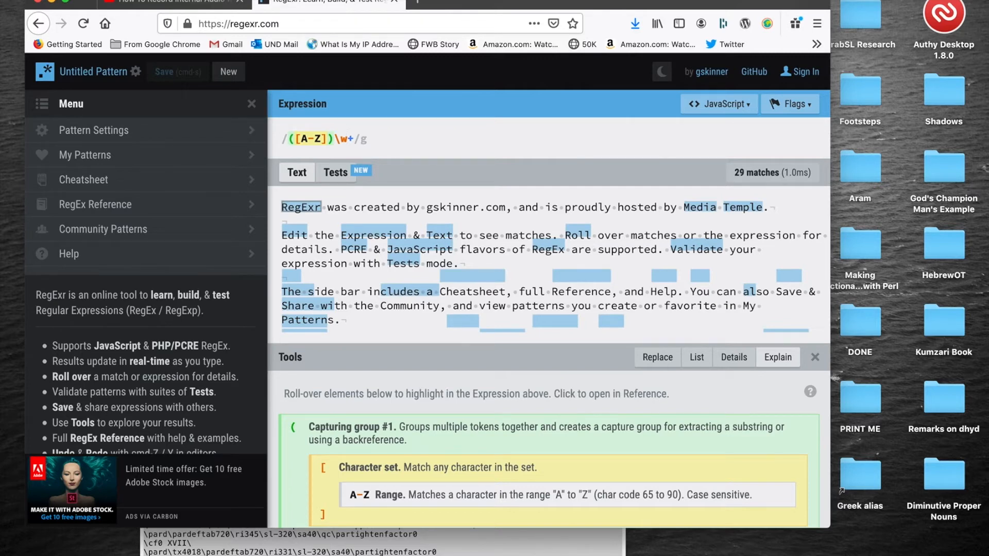
pyautogui.write('\\\\')
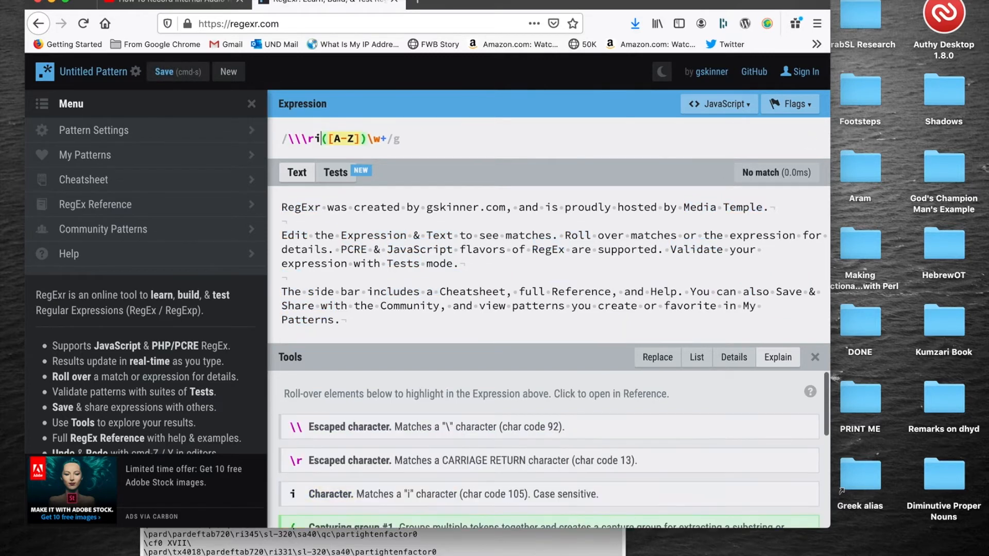
pyautogui.write('ri')
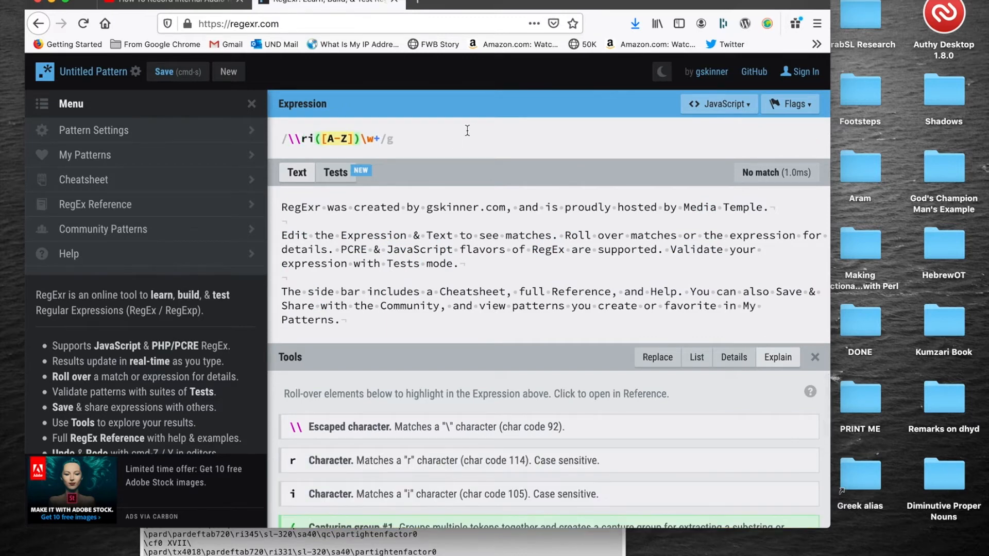
pyautogui.click(374, 139)
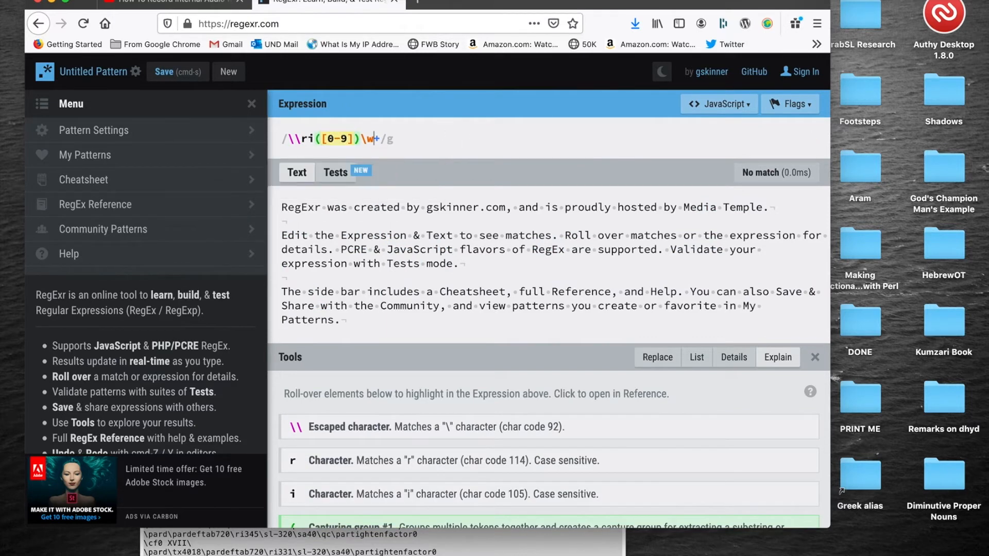
pyautogui.press('BackSpace')
pyautogui.press('BackSpace')
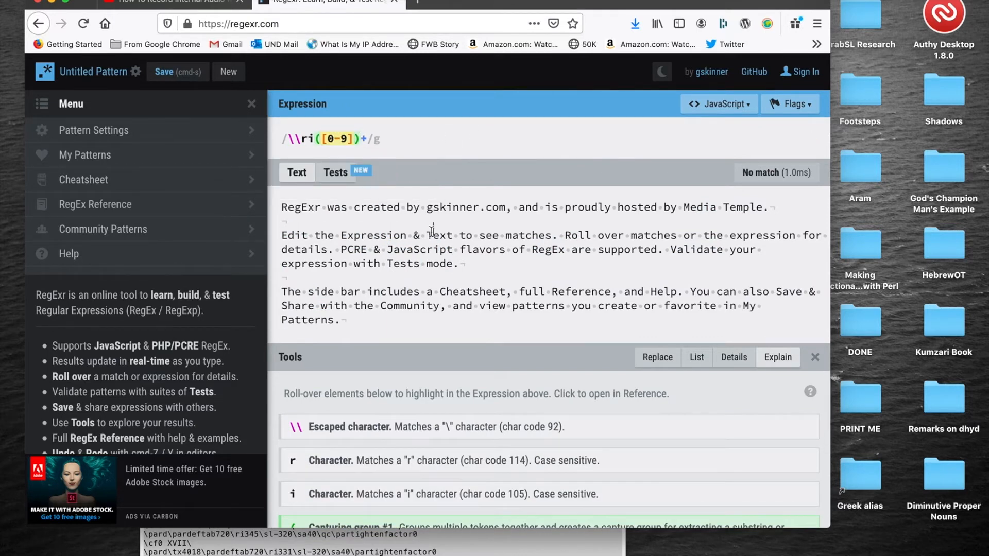
# Step: Replace RegExr's sample text with the document's copied RTF code
pyautogui.press('super+a')
pyautogui.press('super+v')
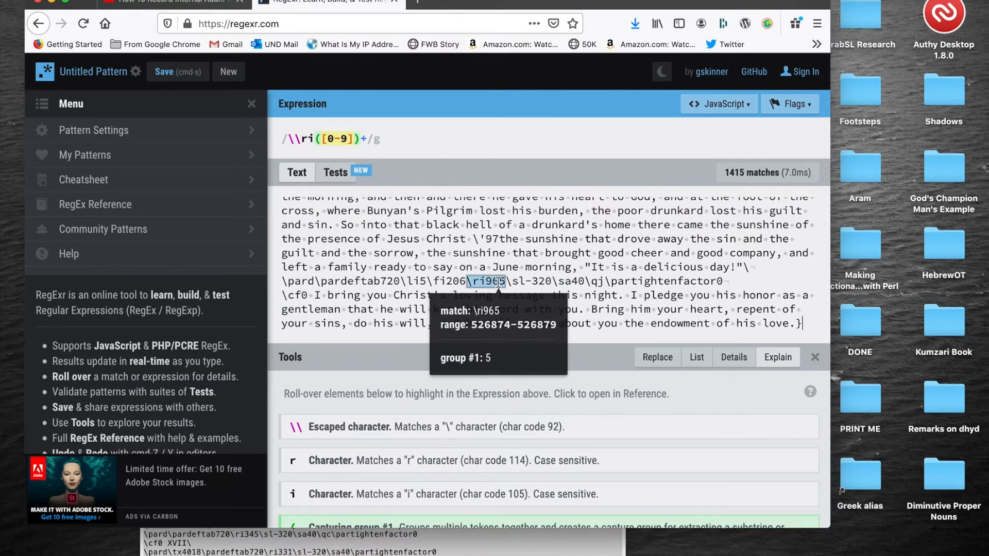
pyautogui.moveTo(736, 175)
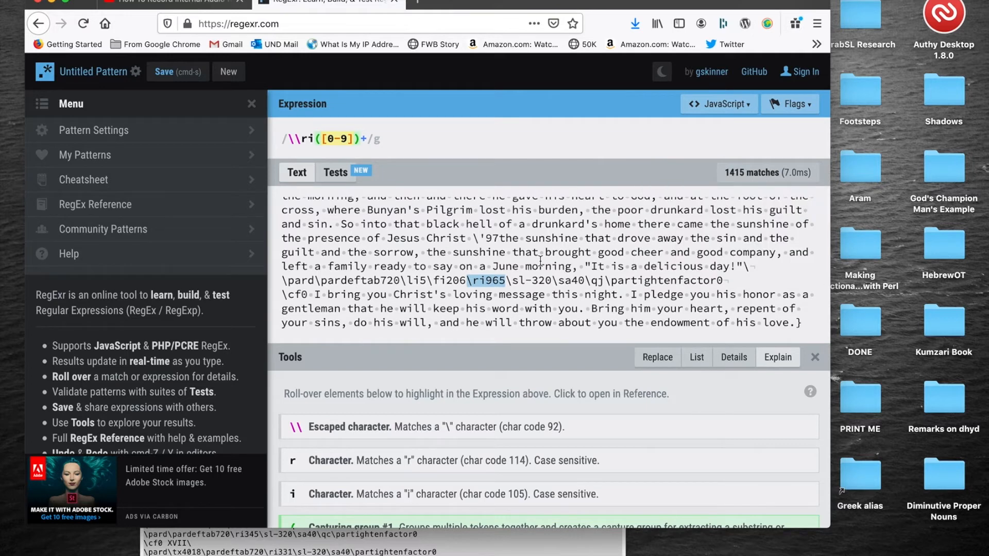
# Step: Replace every right-indent match with nothing and paste the resulting code over the source text
pyautogui.click(661, 358)
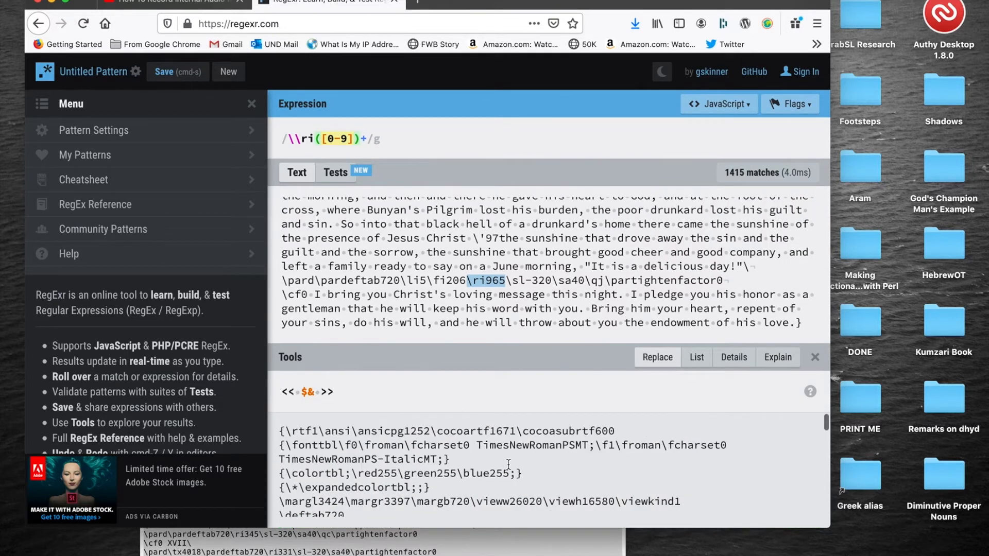
pyautogui.press('super+a')
pyautogui.press('BackSpace')
pyautogui.click(433, 466)
pyautogui.press('super+a')
pyautogui.press('super+c')
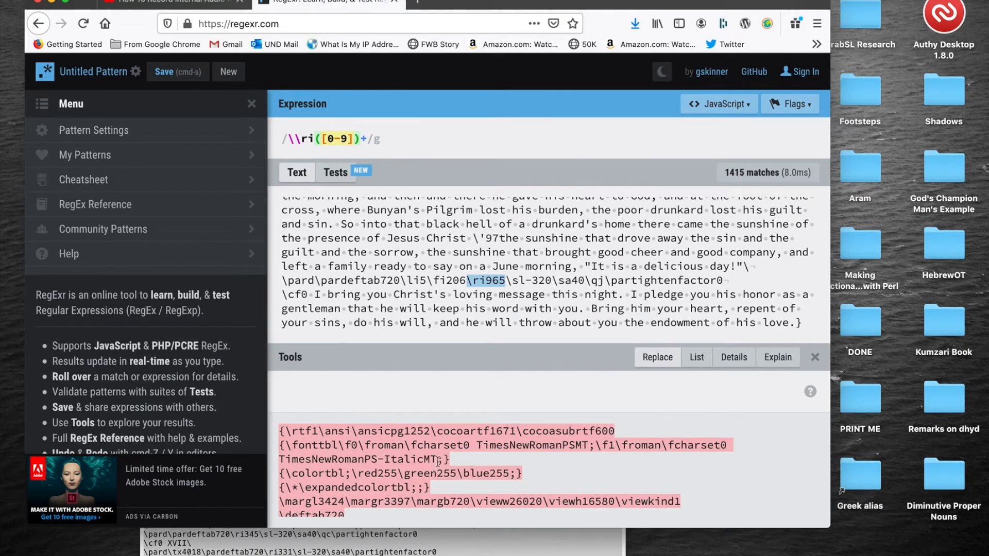
pyautogui.click(501, 278)
pyautogui.press('super+a')
pyautogui.press('super+v')
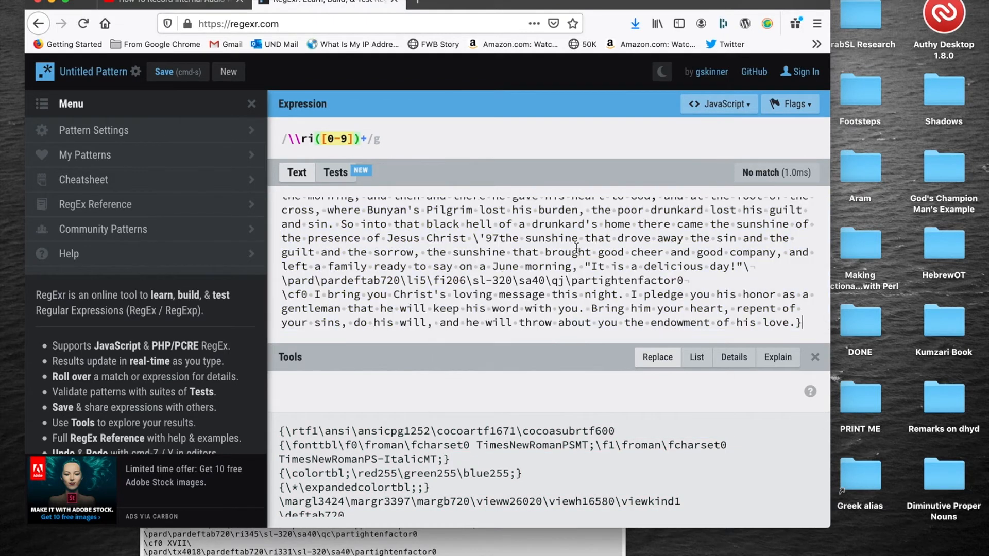
# Step: Search the code for negative right indents with the expression \\ri\-([0-9])+
pyautogui.click(315, 139)
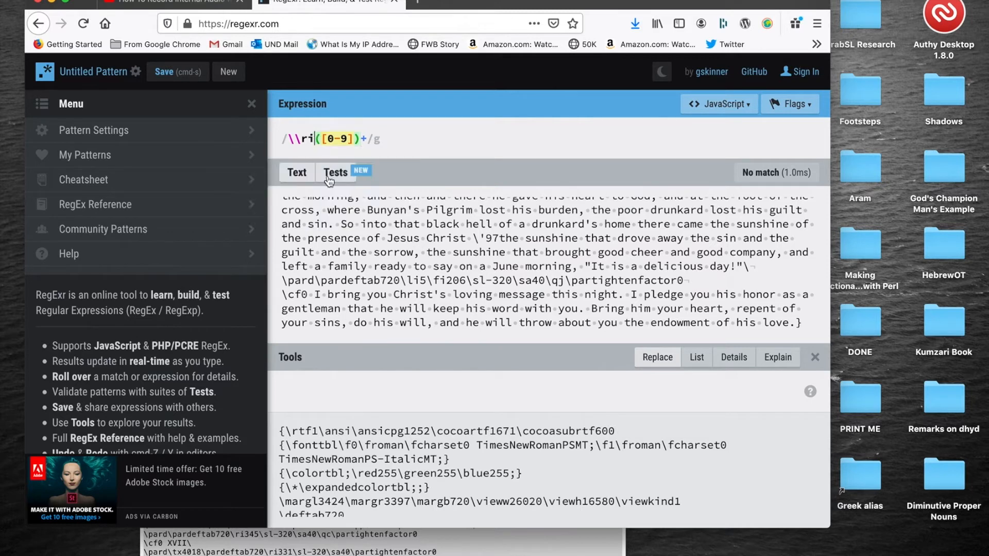
pyautogui.write('-')
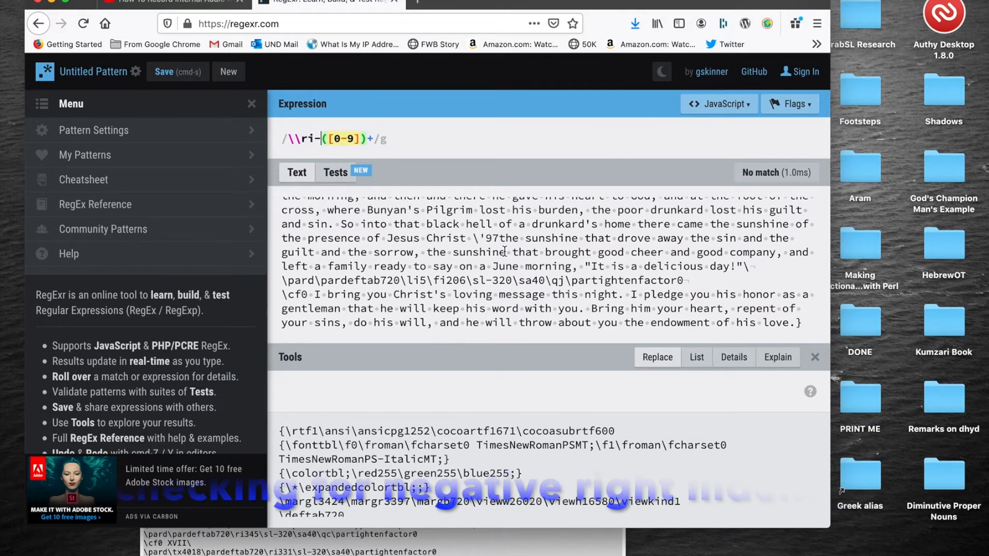
pyautogui.press('BackSpace')
pyautogui.write('\\-')
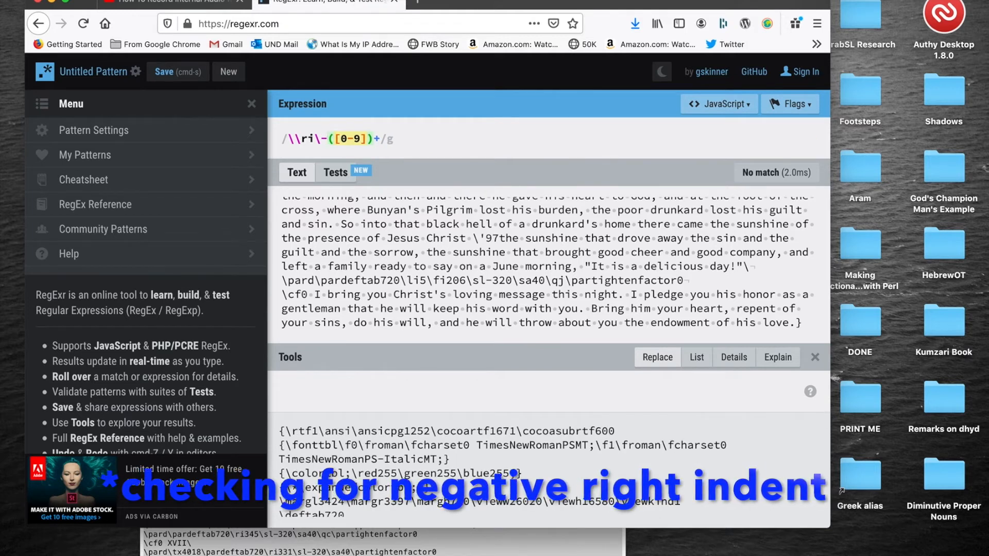
pyautogui.click(546, 252)
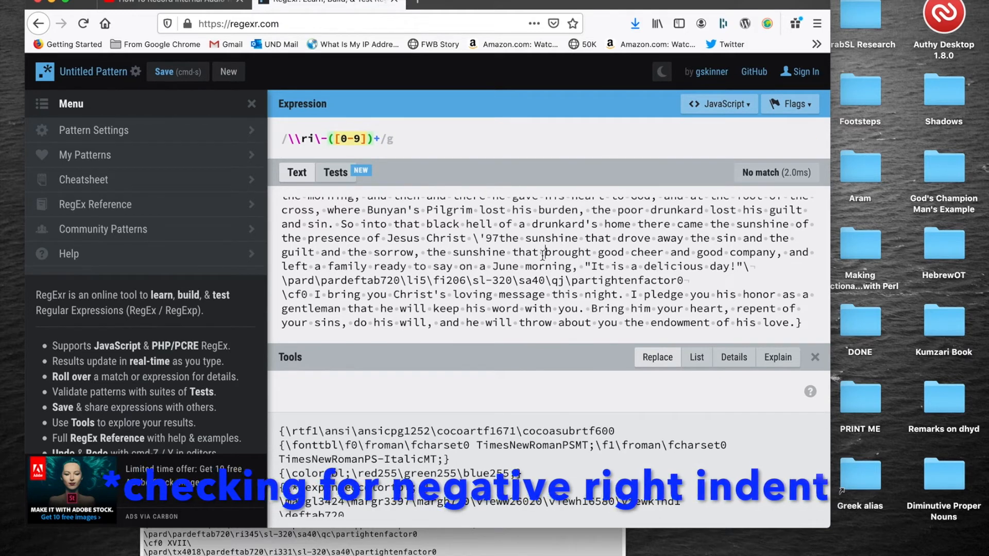
pyautogui.press('Return')
pyautogui.press('BackSpace')
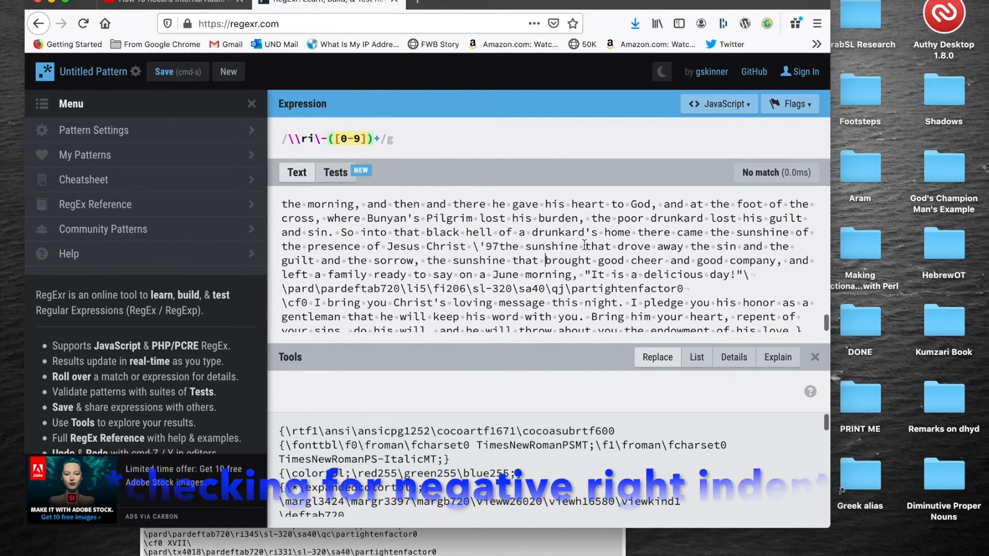
# Step: Remove the plus quantifier from the expression and paste the replacement output over the source text again
pyautogui.press('super+f')
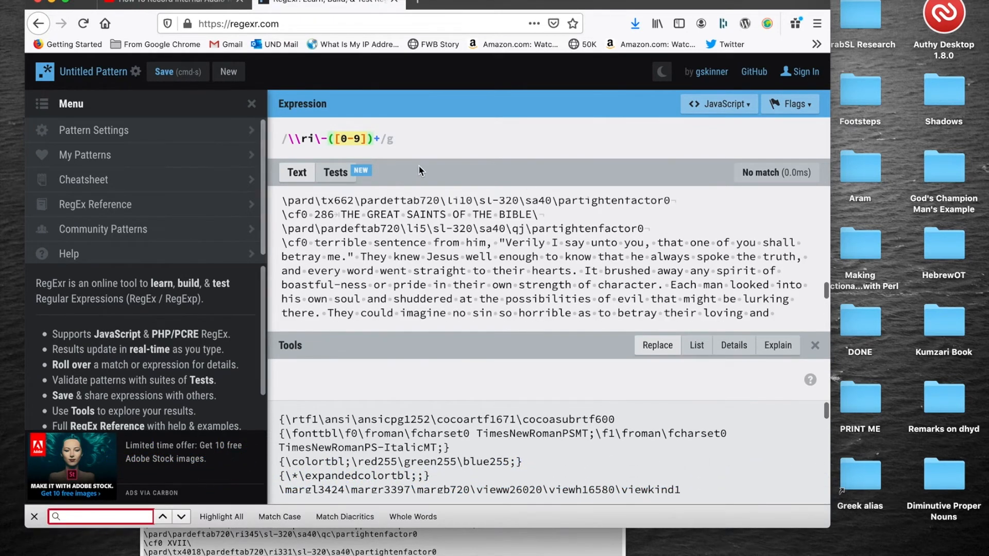
pyautogui.click(382, 139)
pyautogui.press('BackSpace')
pyautogui.press('super+a')
pyautogui.press('super+c')
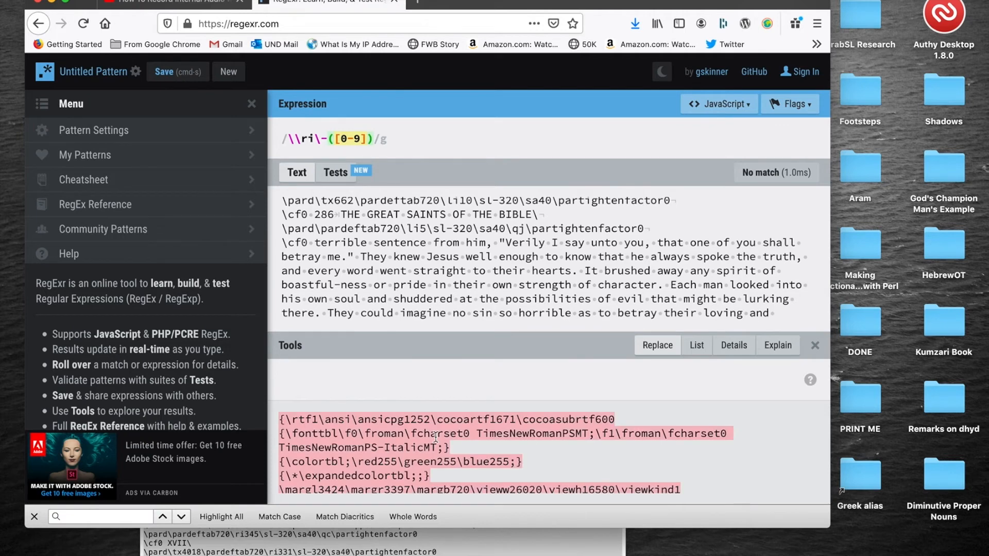
pyautogui.click(454, 206)
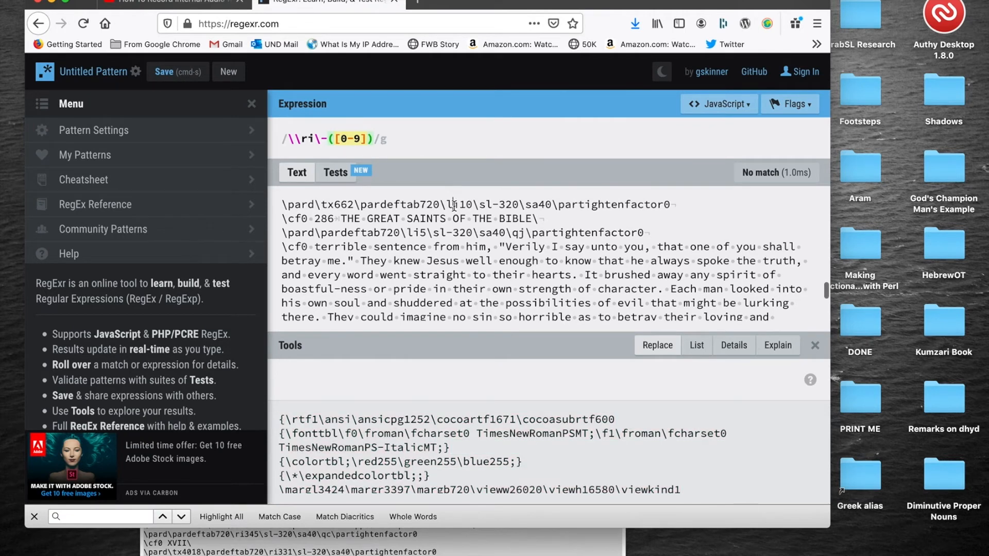
pyautogui.press('super+a')
pyautogui.press('super+v')
# Step: Search the code for remaining positive right indents with the expression \\ri([0-9])
pyautogui.click(330, 138)
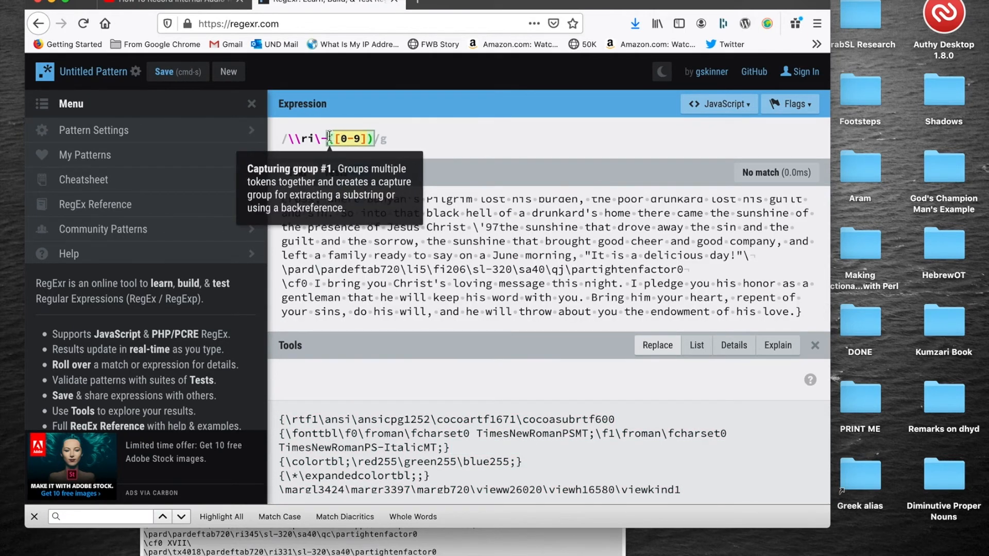
pyautogui.press('BackSpace')
pyautogui.press('BackSpace')
pyautogui.press('BackSpace')
pyautogui.write('i')
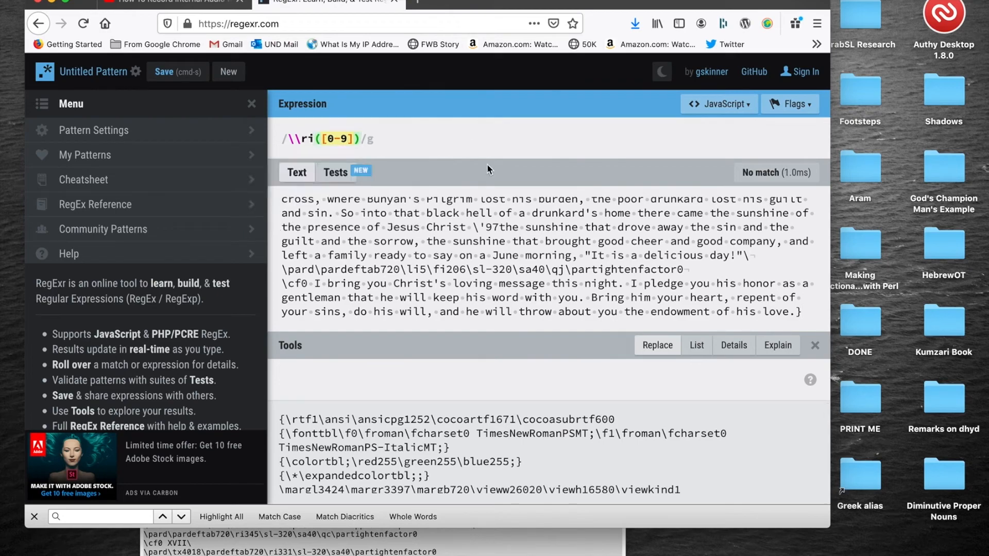
# Step: Paste the regex-cleaned code over the RTF source of The_Great_Saints_of_the_Bible.rtf and save the file
pyautogui.hotkey('ctrl', 'Up')
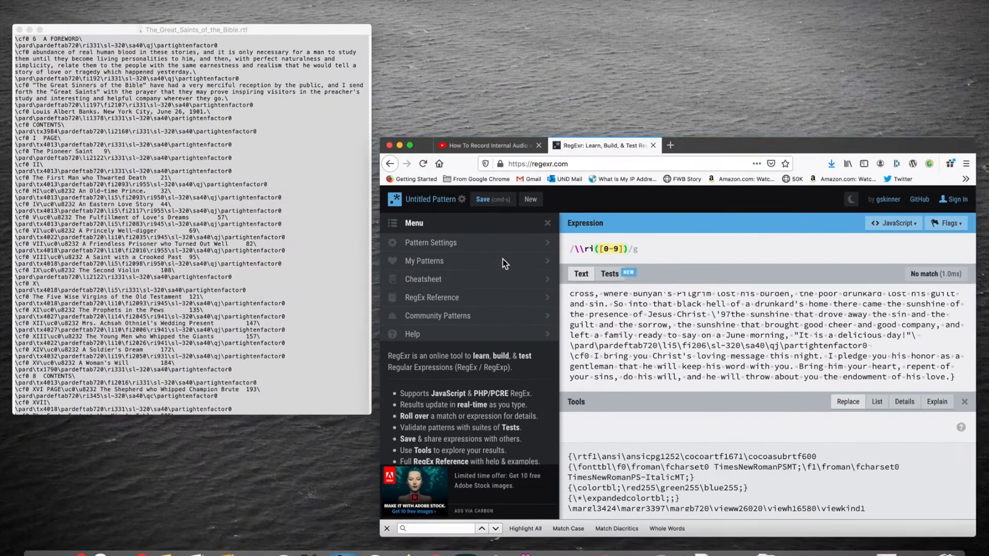
pyautogui.click(313, 235)
pyautogui.press('super+v')
pyautogui.press('super+s')
# Step: Turn off displaying RTF files as RTF code, close the source document and reopen the file as formatted text
pyautogui.press('super+comma')
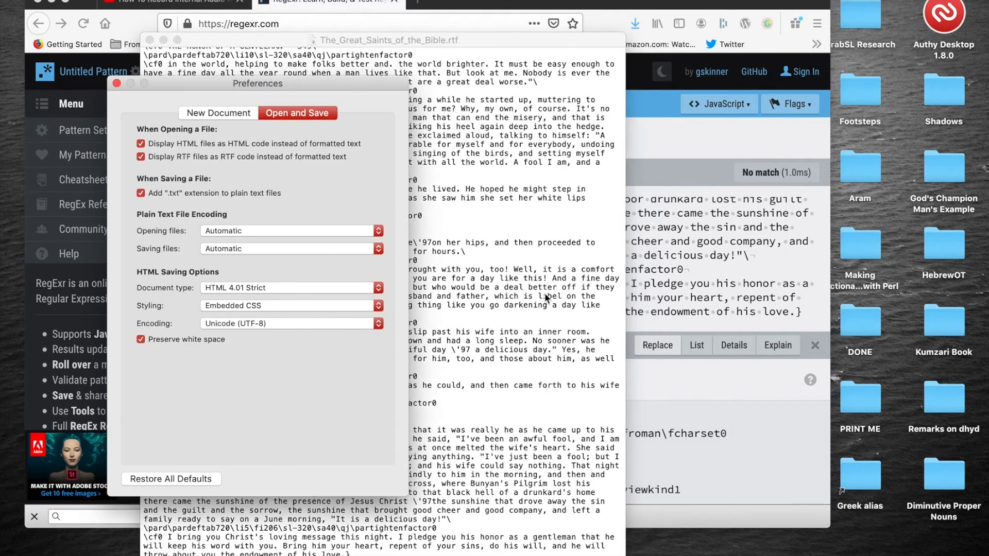
pyautogui.click(257, 156)
pyautogui.press('super+w')
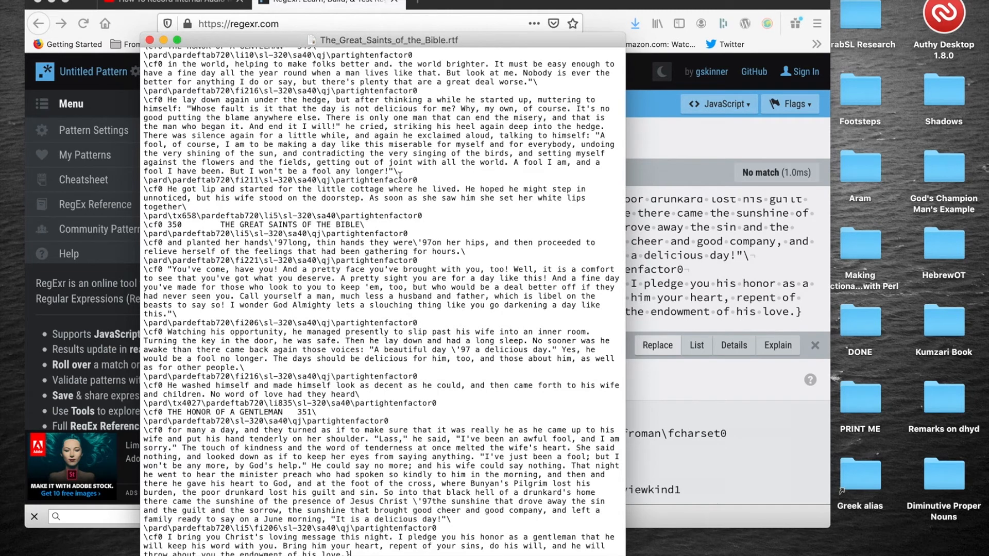
pyautogui.press('super+w')
pyautogui.rightClick(194, 550)
pyautogui.click(279, 262)
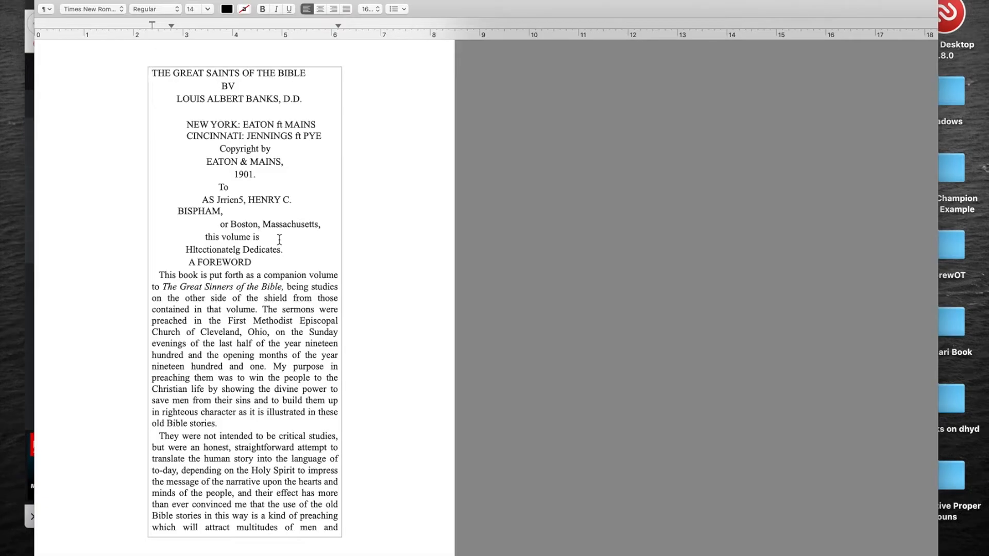
# Step: Wrap the reopened document's text to the window width
pyautogui.scroll(-3, 288, 244)
pyautogui.scroll(5, 302, 261)
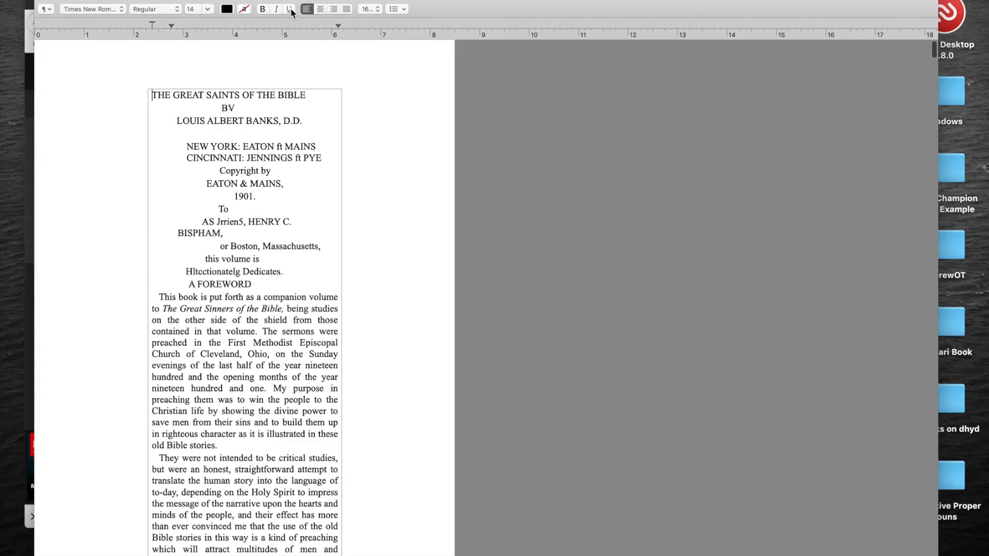
pyautogui.click(161, 0)
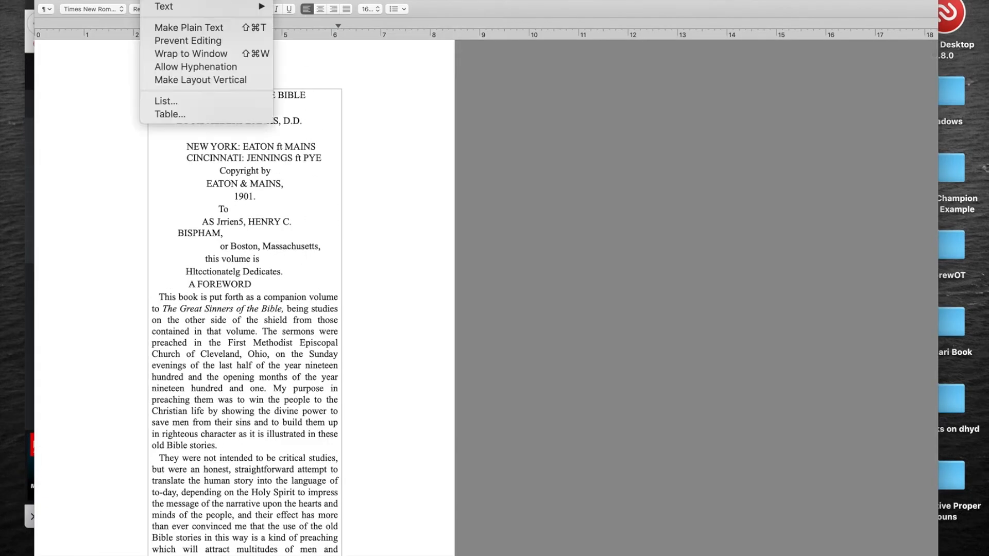
pyautogui.click(192, 55)
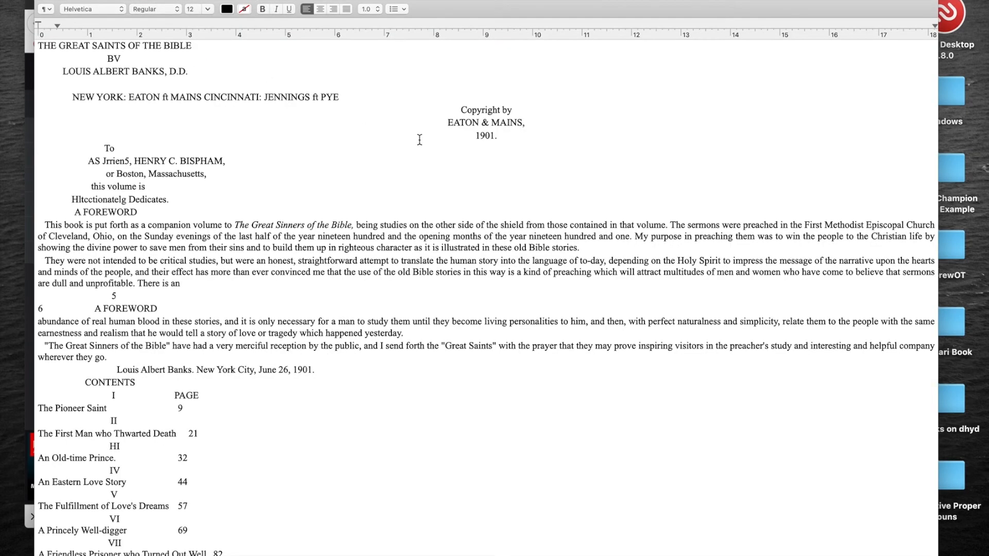
# Step: Look through the first chapters, and search the document for quotation marks surrounded by spaces with replacement enabled
pyautogui.scroll(-20, 420, 140)
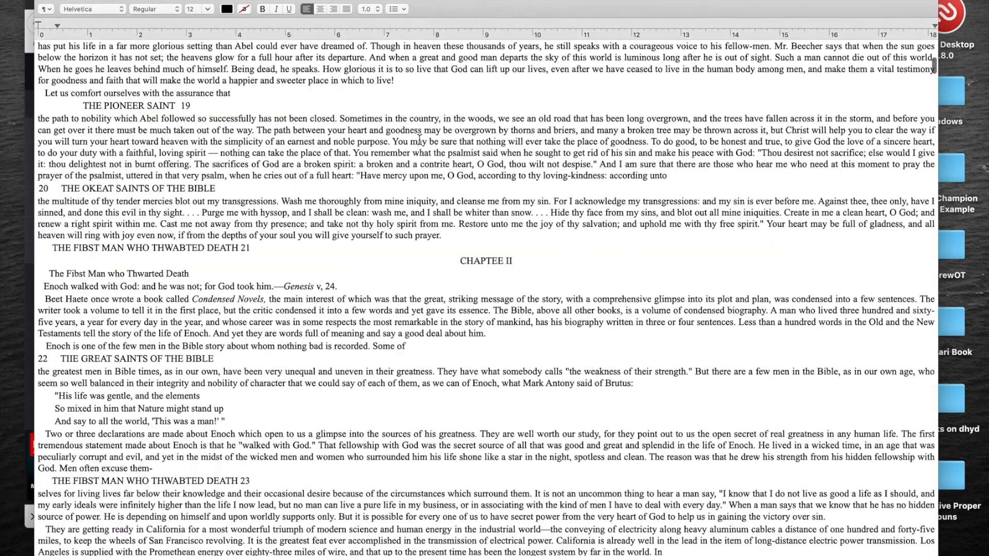
pyautogui.scroll(15, 420, 139)
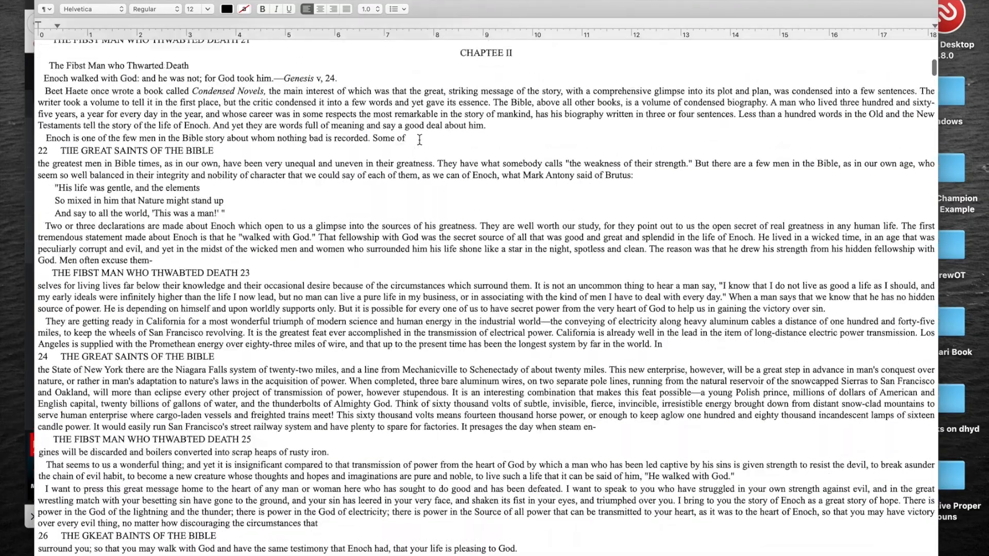
pyautogui.scroll(20, 419, 139)
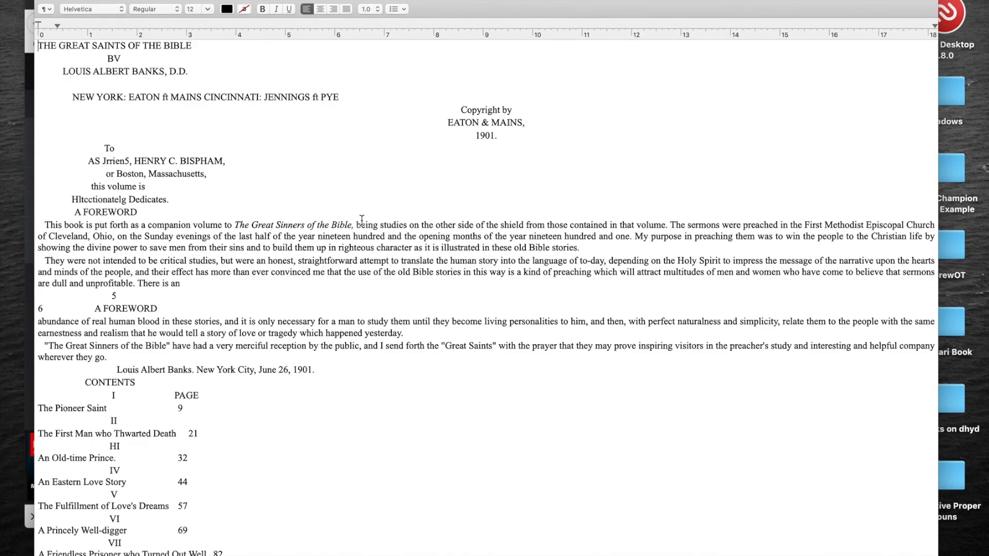
pyautogui.scroll(-20, 362, 219)
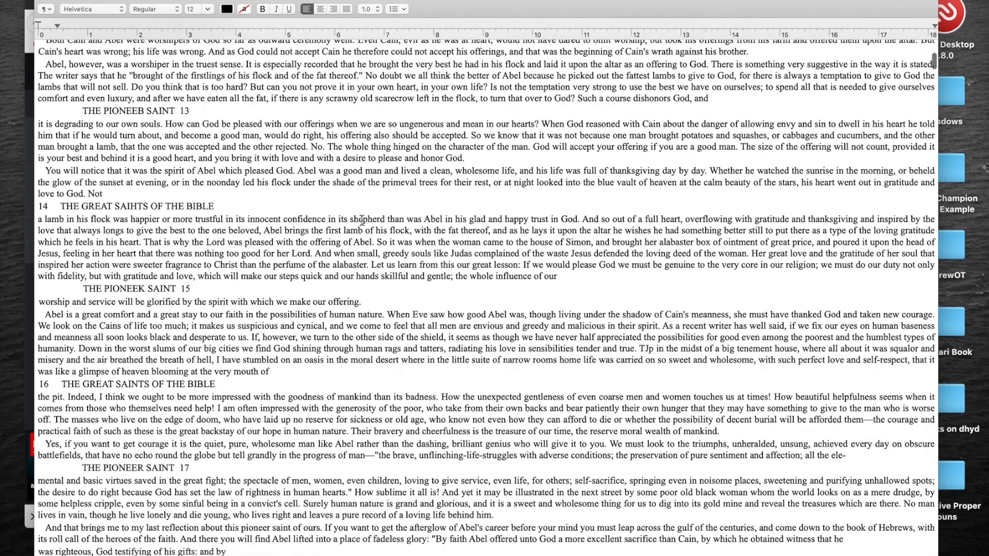
pyautogui.scroll(-5, 362, 219)
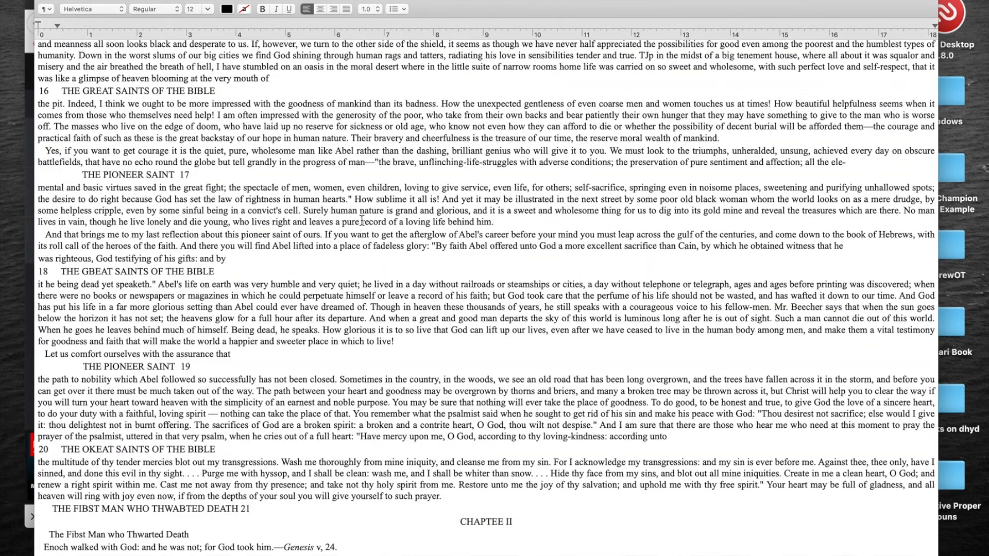
pyautogui.scroll(-1, 362, 220)
pyautogui.press('super+f')
pyautogui.write('"')
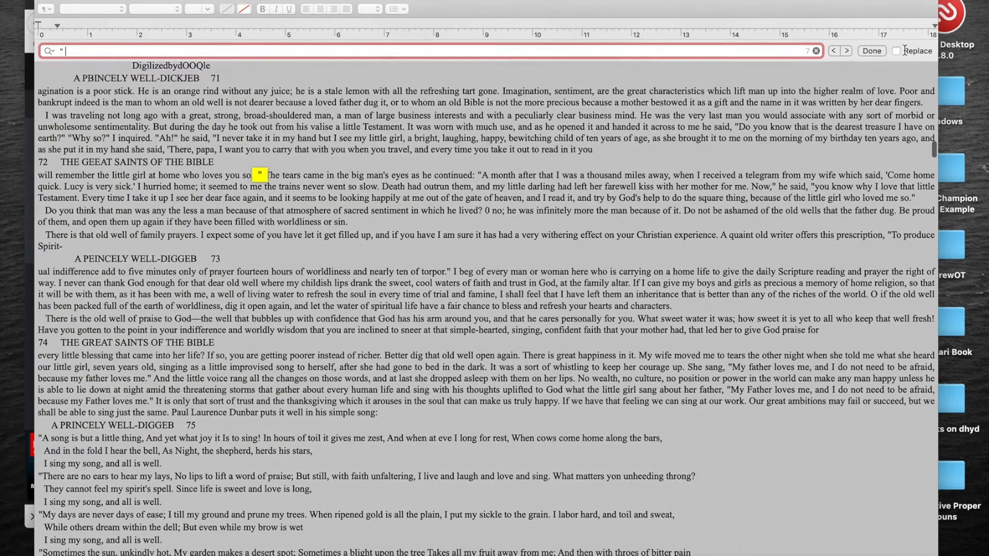
pyautogui.click(896, 50)
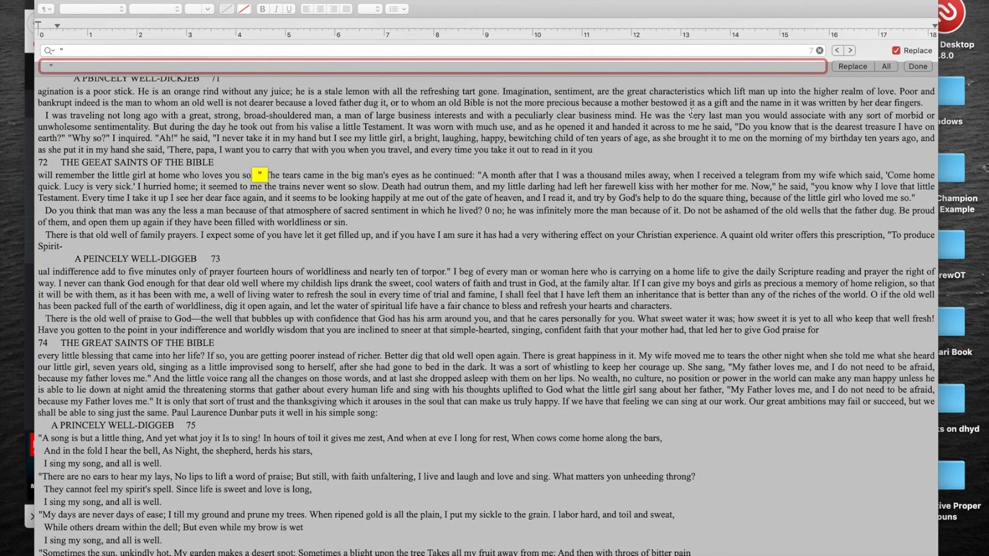
# Step: Remove the stray space before the closing double quote after "loves you so" on page 72 and find the next match
pyautogui.click(243, 178)
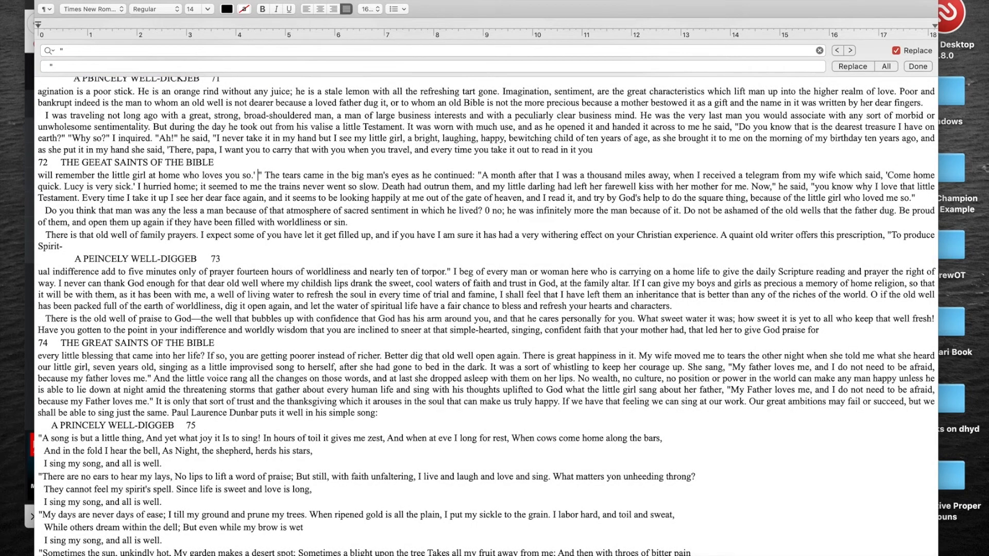
pyautogui.press('super+f')
pyautogui.press('Return')
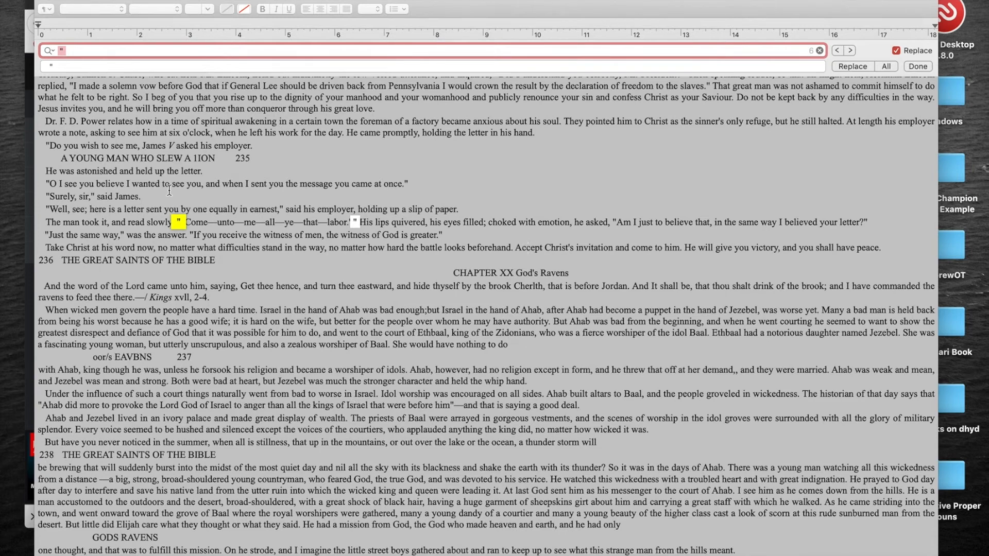
# Step: Replace the misread italic V after "Do you wish to see me, James" with a question mark and closing quote
pyautogui.click(173, 146)
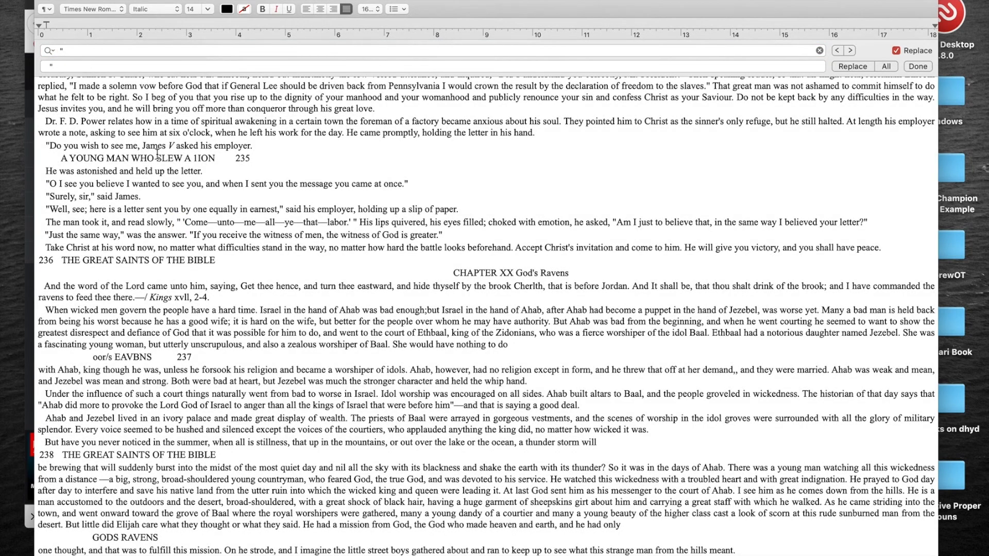
pyautogui.scroll(5, 147, 146)
pyautogui.hscroll(-3, 146, 146)
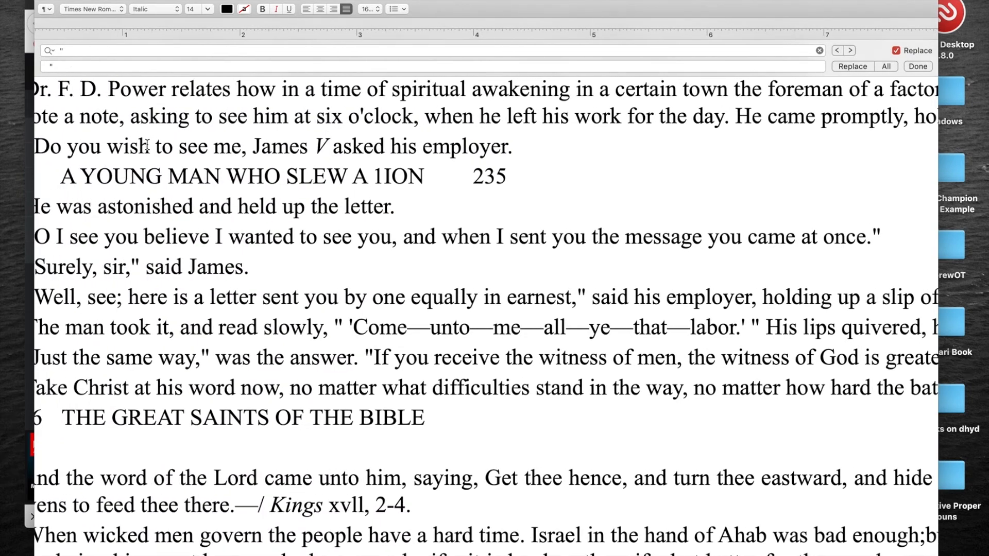
pyautogui.hscroll(-2, 147, 146)
pyautogui.press('BackSpace')
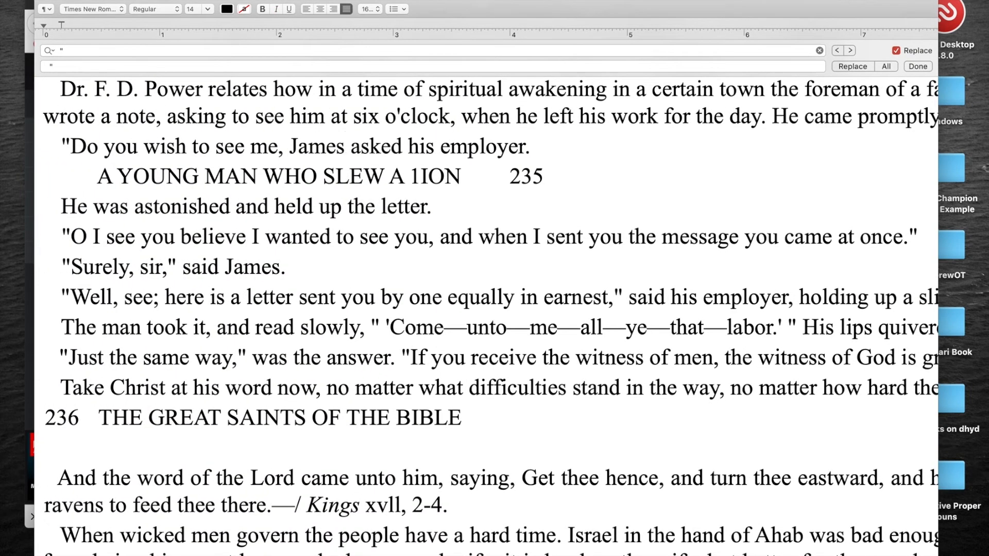
pyautogui.press('super+z')
pyautogui.write('?"')
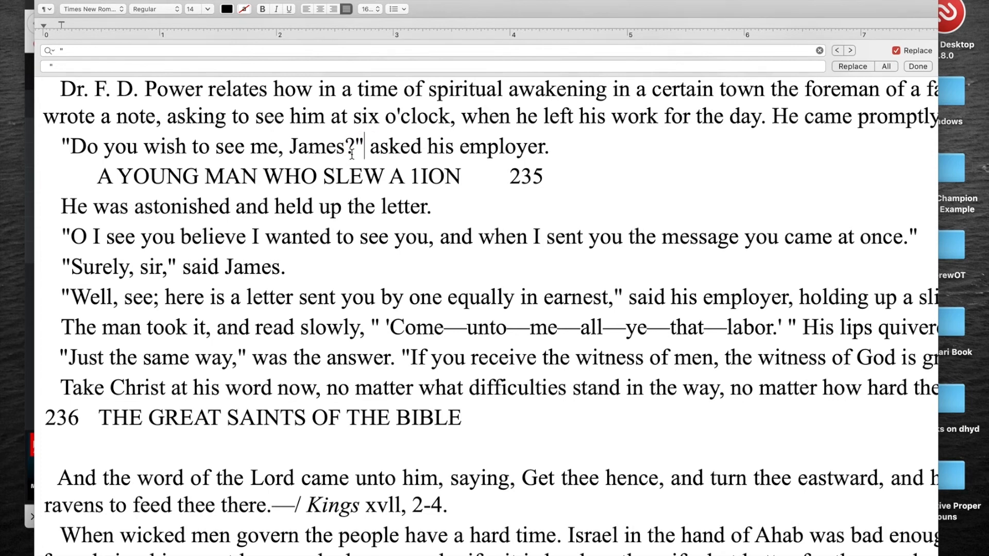
# Step: Delete the stray spaces between the double and single quotes at both ends of the "Come—unto—me—all—ye—that—labor" quotation
pyautogui.press('super+f')
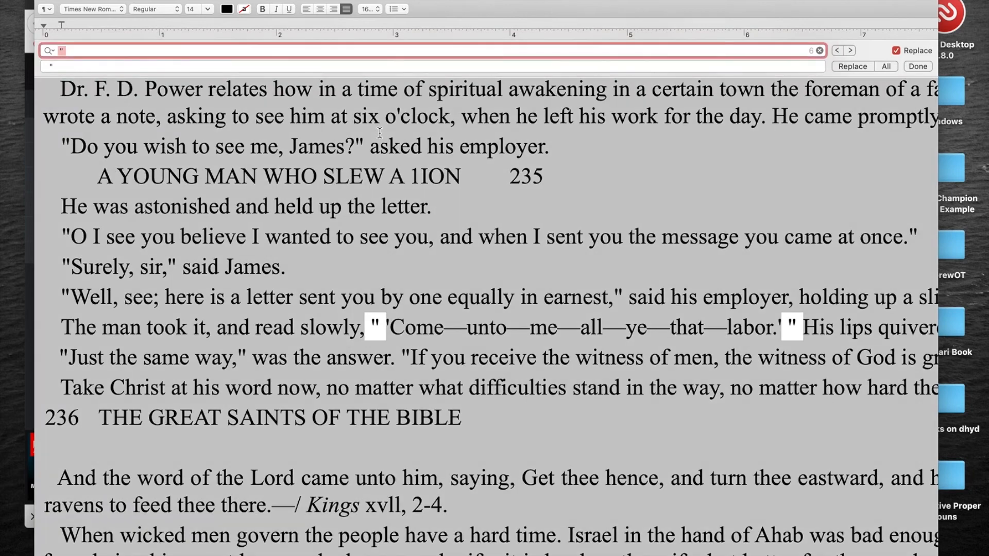
pyautogui.click(379, 328)
pyautogui.press('Right')
pyautogui.press('BackSpace')
pyautogui.press('super+f')
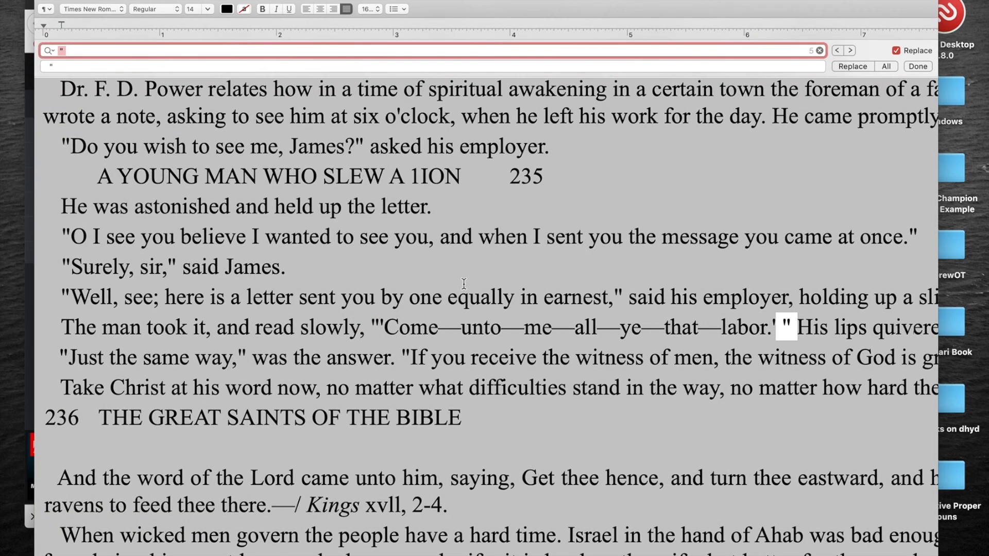
pyautogui.click(780, 330)
pyautogui.press('BackSpace')
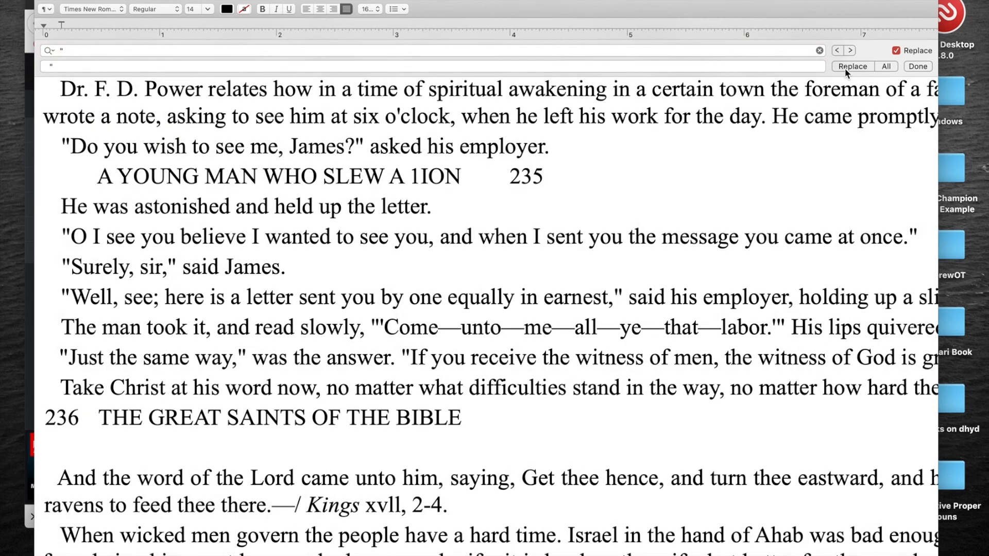
# Step: Find the next spaced quote, before "Delicious day", and try the copied quotation mark with its surrounding whitespace as the search term
pyautogui.click(850, 50)
pyautogui.click(851, 50)
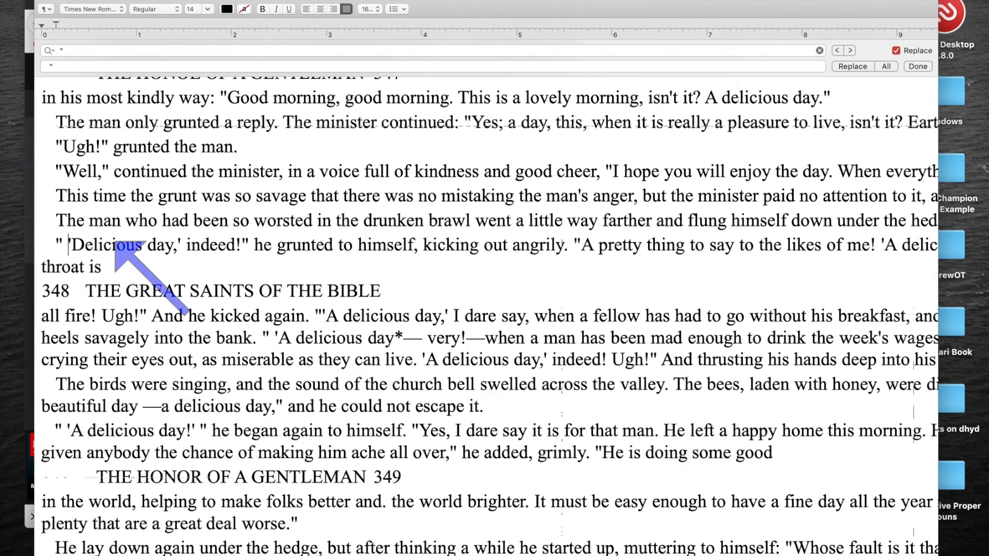
pyautogui.hotkey('shift', 'Left')
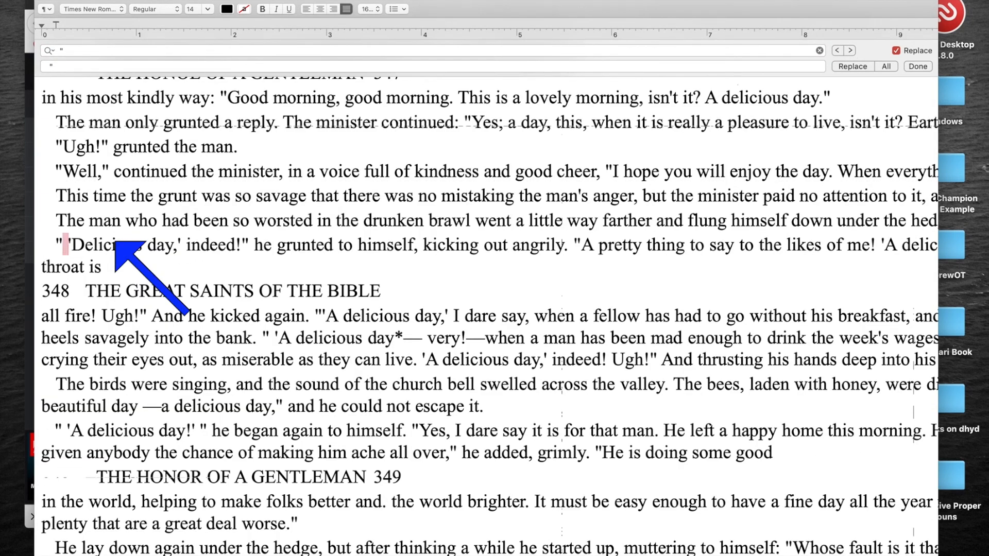
pyautogui.hotkey('shift', 'Left')
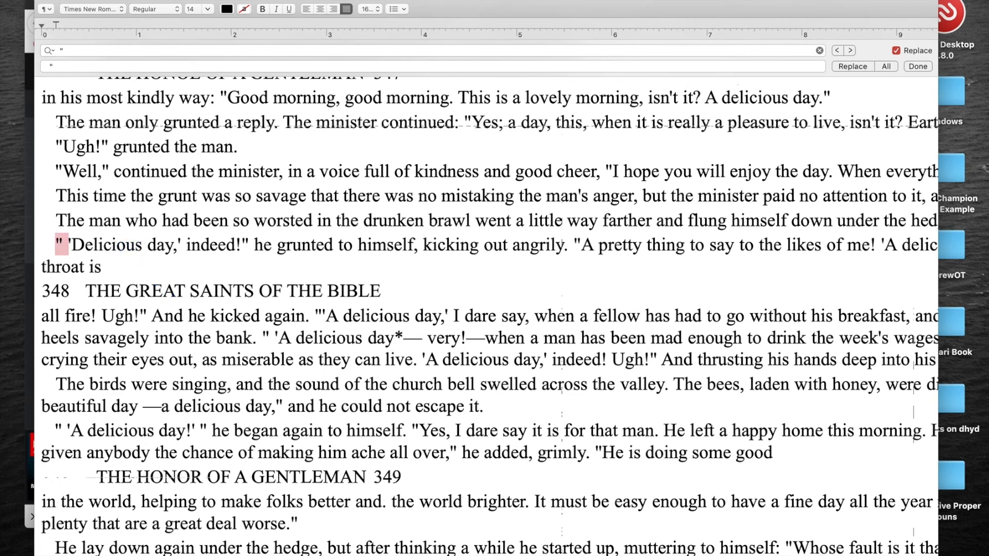
pyautogui.hotkey('shift', 'Left')
pyautogui.press('super+c')
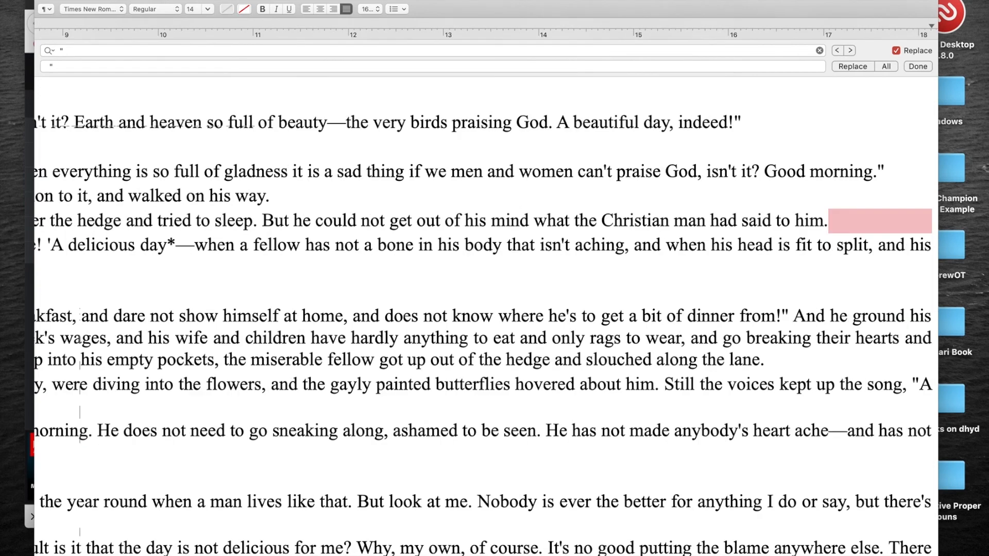
pyautogui.press('super+f')
pyautogui.press('super+v')
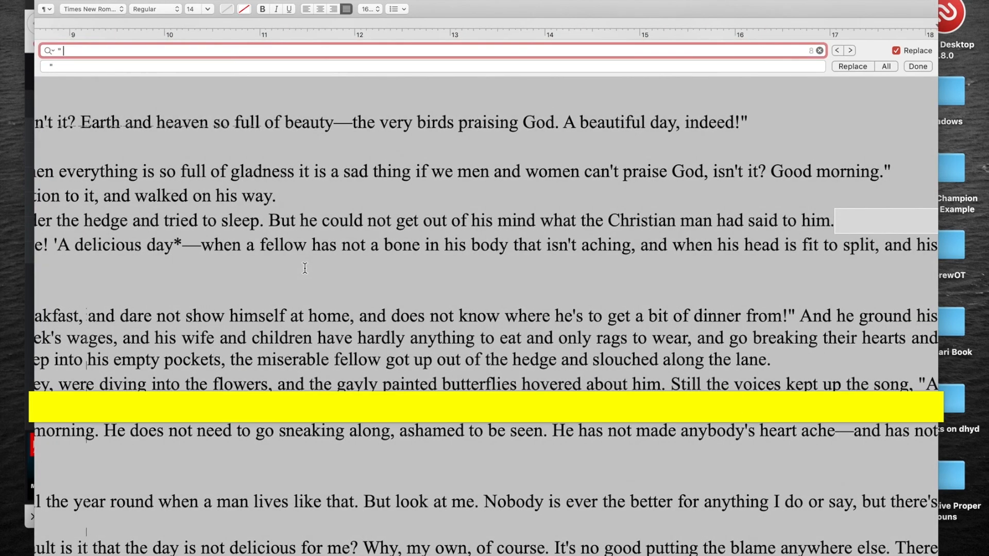
pyautogui.press('Tab')
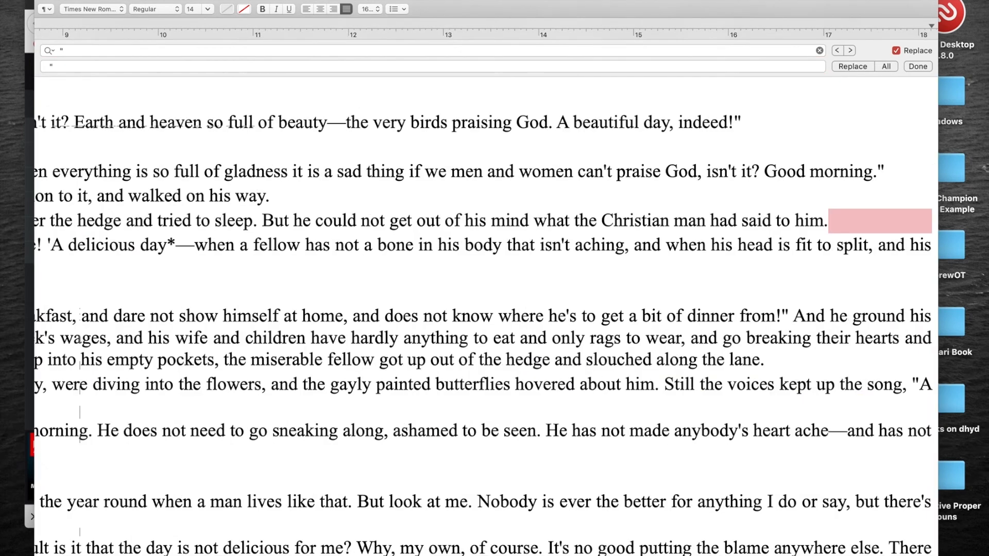
# Step: Try again to use the copied whitespace and quotation mark as the search term, with a quotation mark as the replacement
pyautogui.press('super+f')
pyautogui.press('super+v')
pyautogui.click(307, 65)
pyautogui.press('BackSpace')
pyautogui.doubleClick(307, 54)
pyautogui.click(321, 66)
pyautogui.write('"')
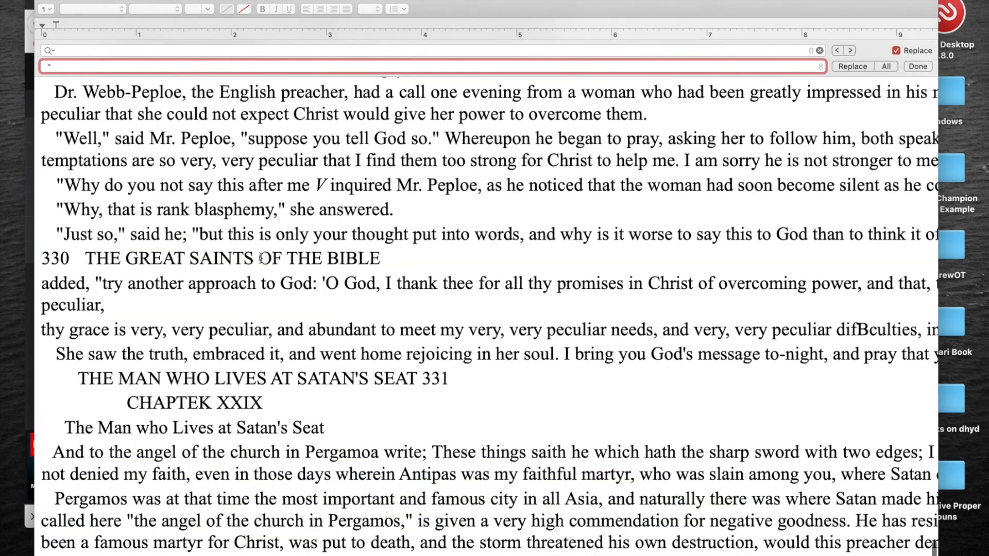
# Step: Replace the misread italic V after "Why do you not say this after me" with a question mark and closing quote
pyautogui.scroll(-1, 319, 157)
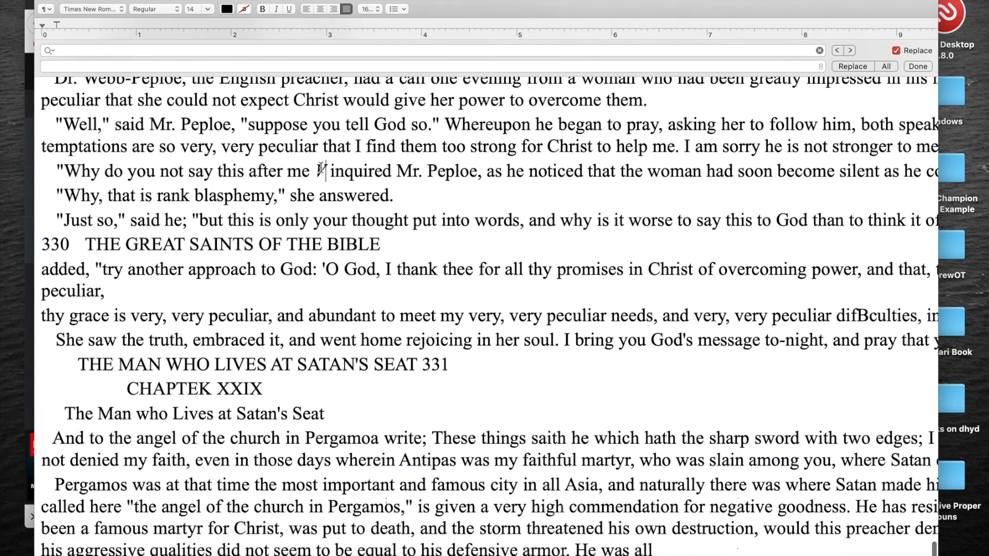
pyautogui.press('BackSpace')
pyautogui.press('BackSpace')
pyautogui.write('?"')
# Step: Search the document for the misread V with ?" as the replacement, and replace the matches one by one
pyautogui.press('super+f')
pyautogui.write('V')
pyautogui.press('Tab')
pyautogui.write('?"')
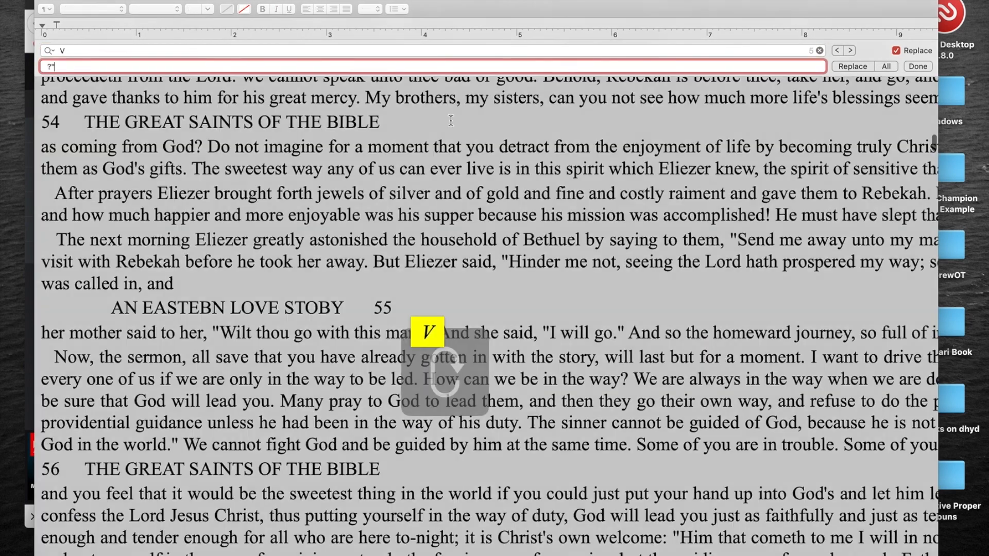
pyautogui.click(850, 51)
pyautogui.click(853, 52)
pyautogui.click(851, 65)
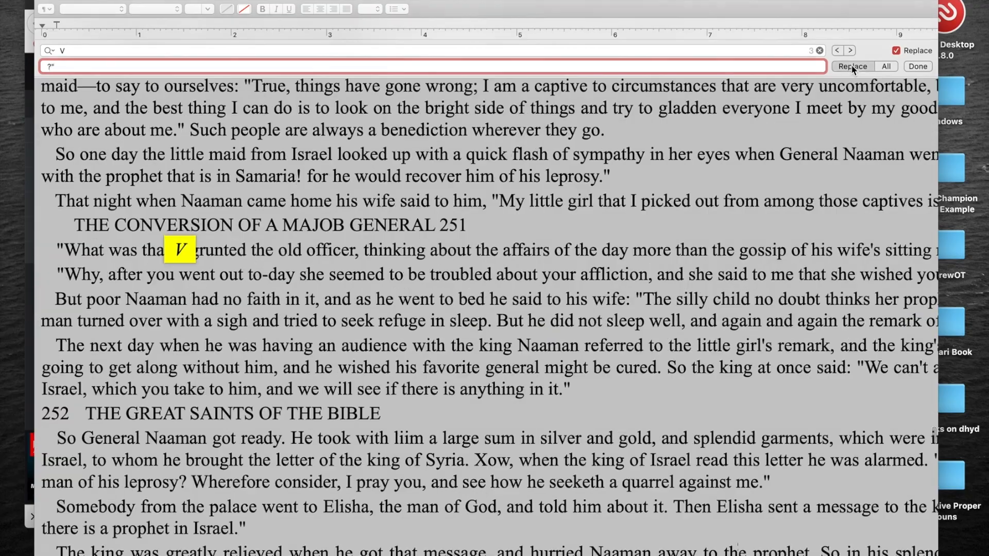